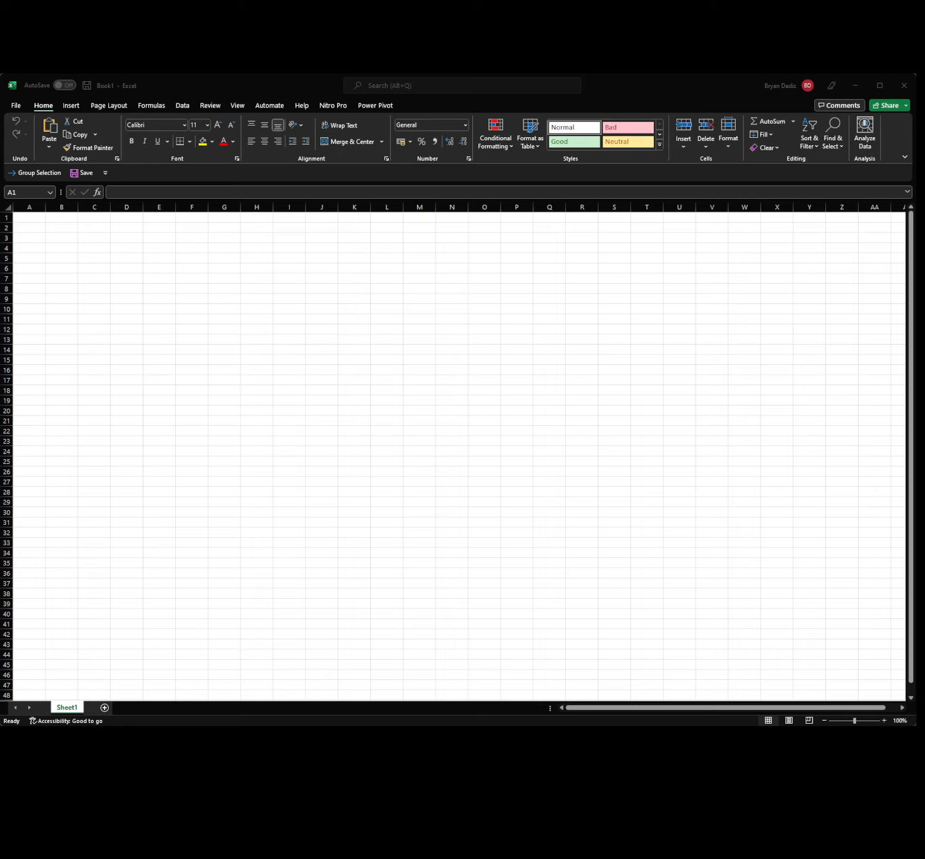
# Browse the ribbon tabs from Insert through Power Pivot, plus the File page.
pyautogui.click(71, 105)
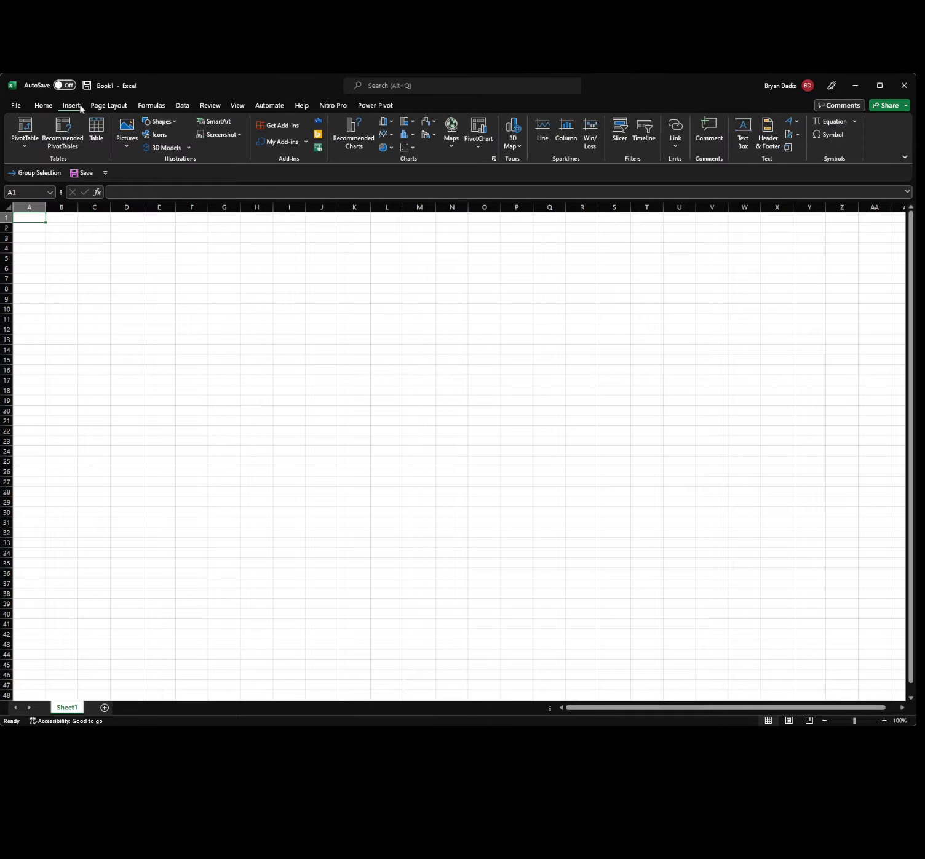
pyautogui.click(120, 106)
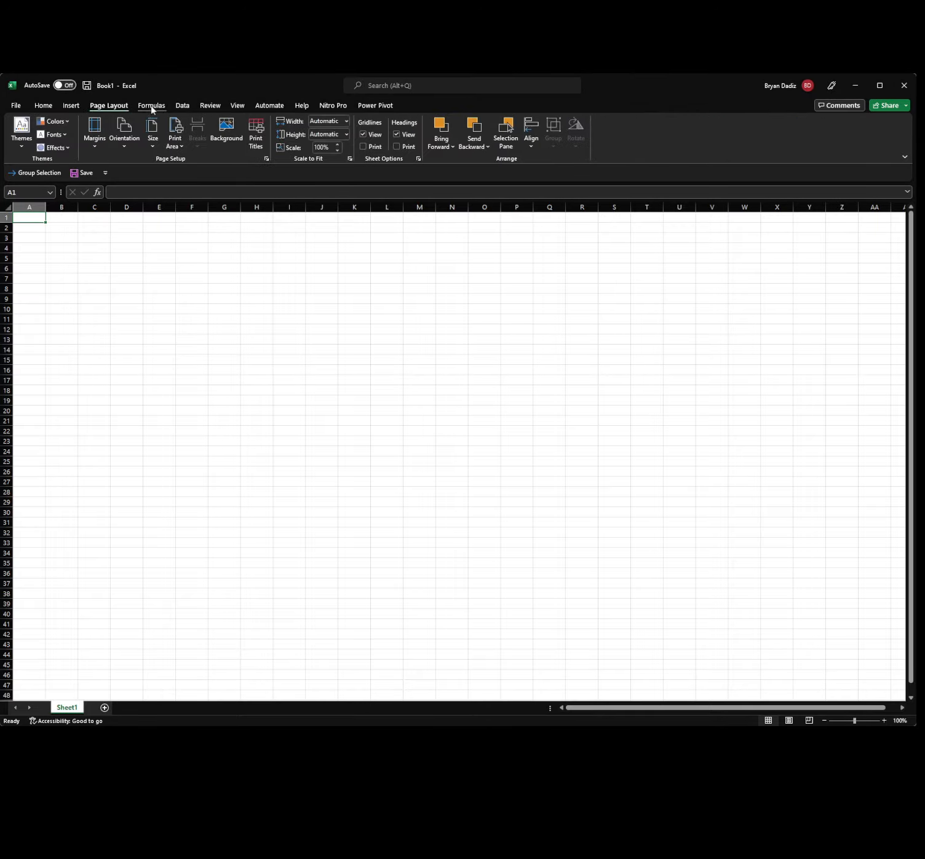
pyautogui.click(152, 106)
pyautogui.click(183, 107)
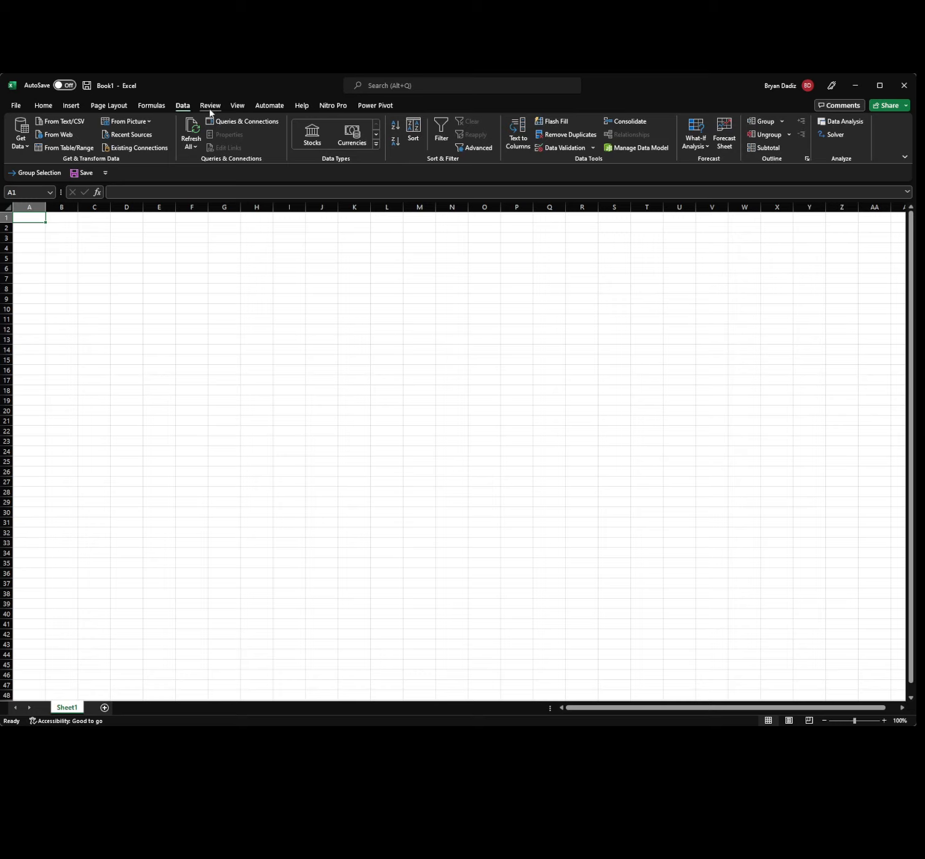
pyautogui.click(209, 108)
pyautogui.click(238, 107)
pyautogui.click(262, 107)
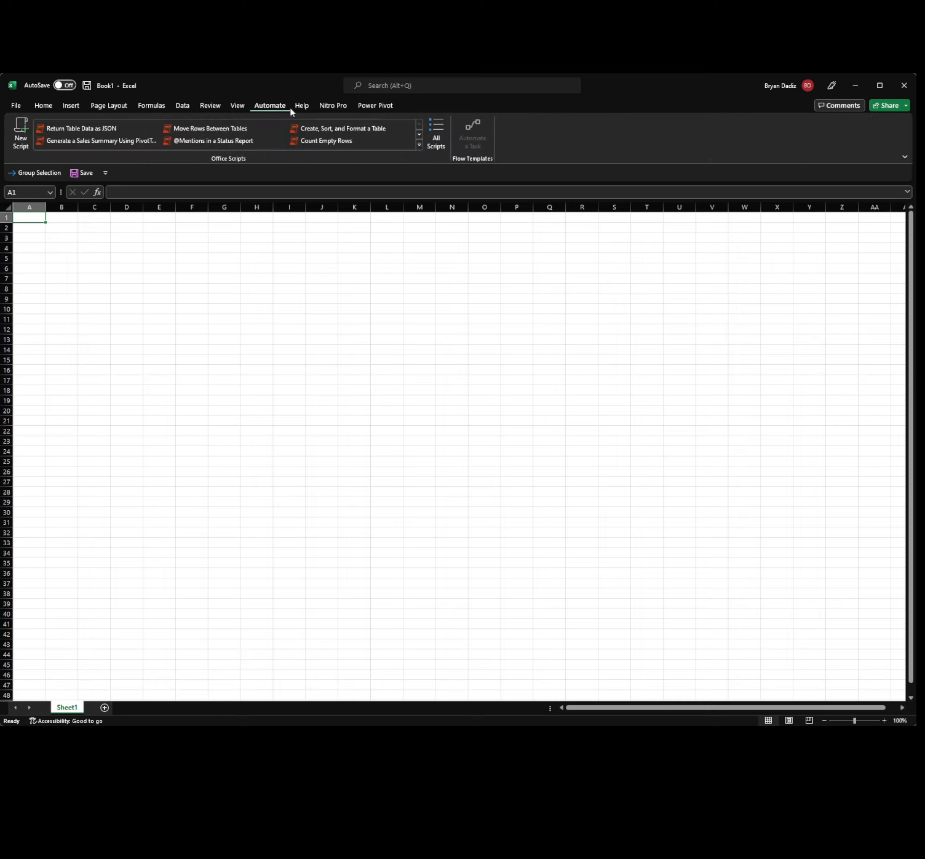
pyautogui.click(301, 108)
pyautogui.click(334, 109)
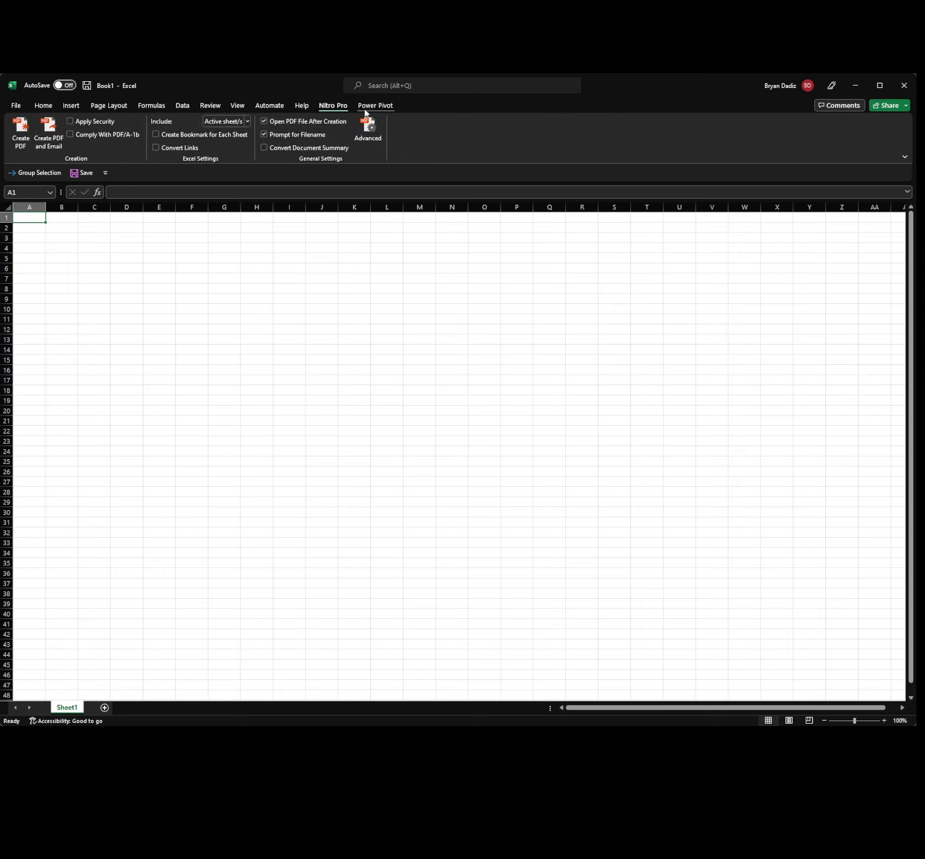
pyautogui.click(364, 108)
pyautogui.click(16, 105)
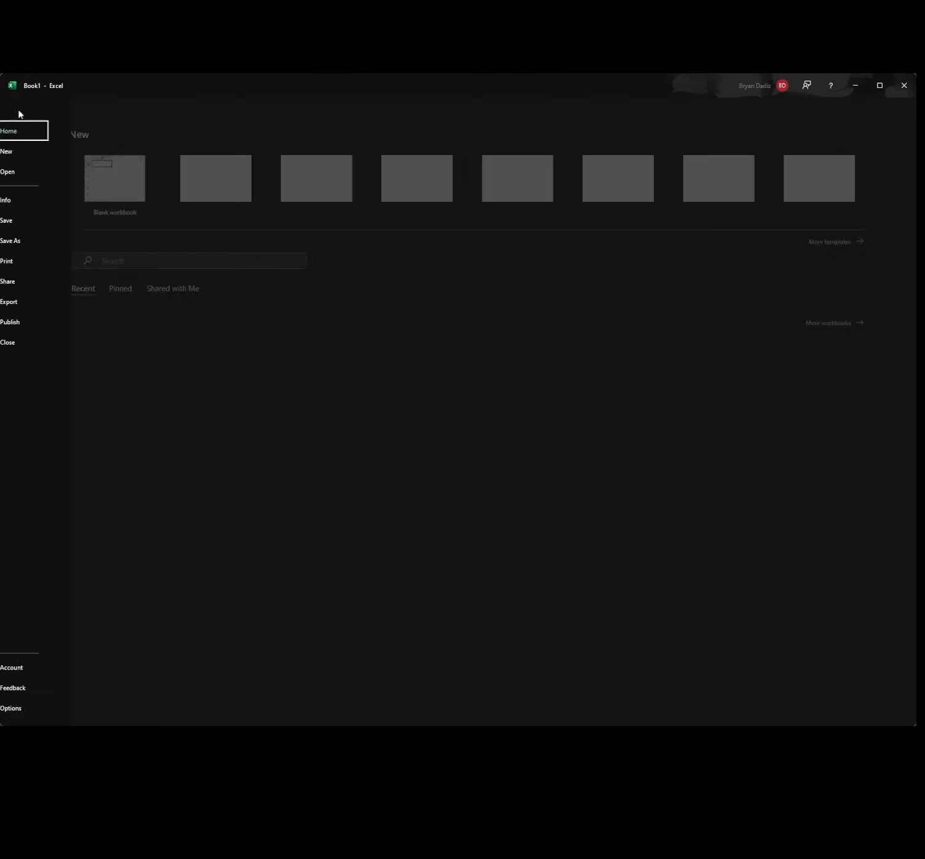
pyautogui.click(14, 108)
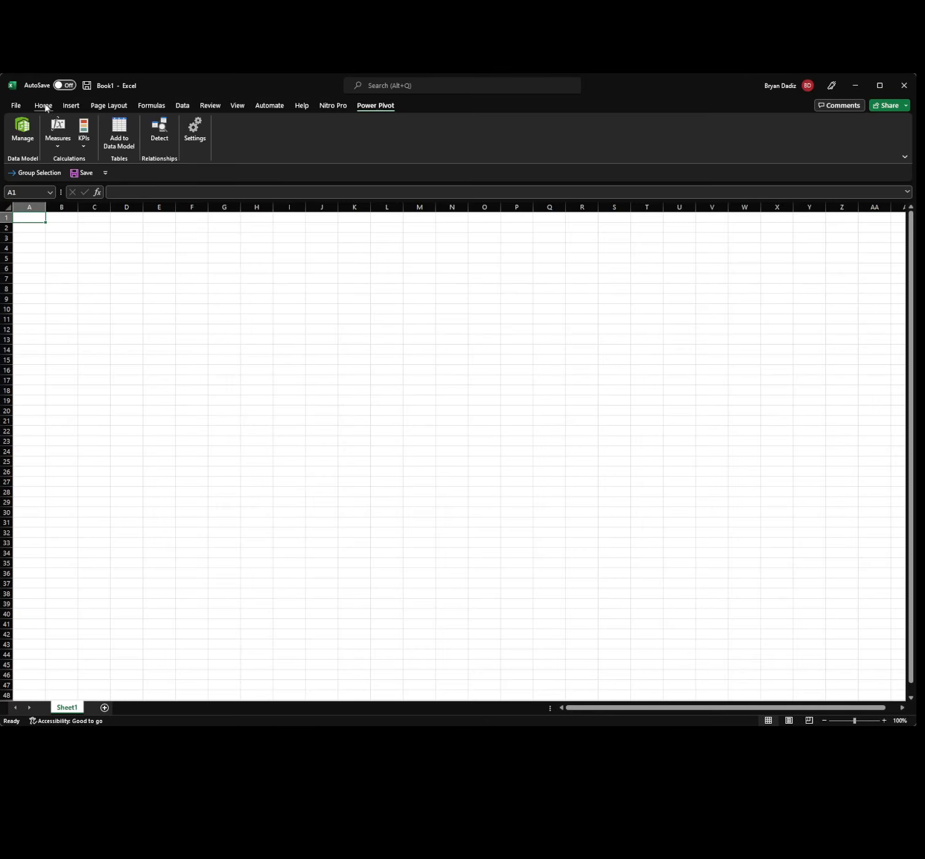
# Return to the Home tab and zoom the sheet to 400%.
pyautogui.click(43, 107)
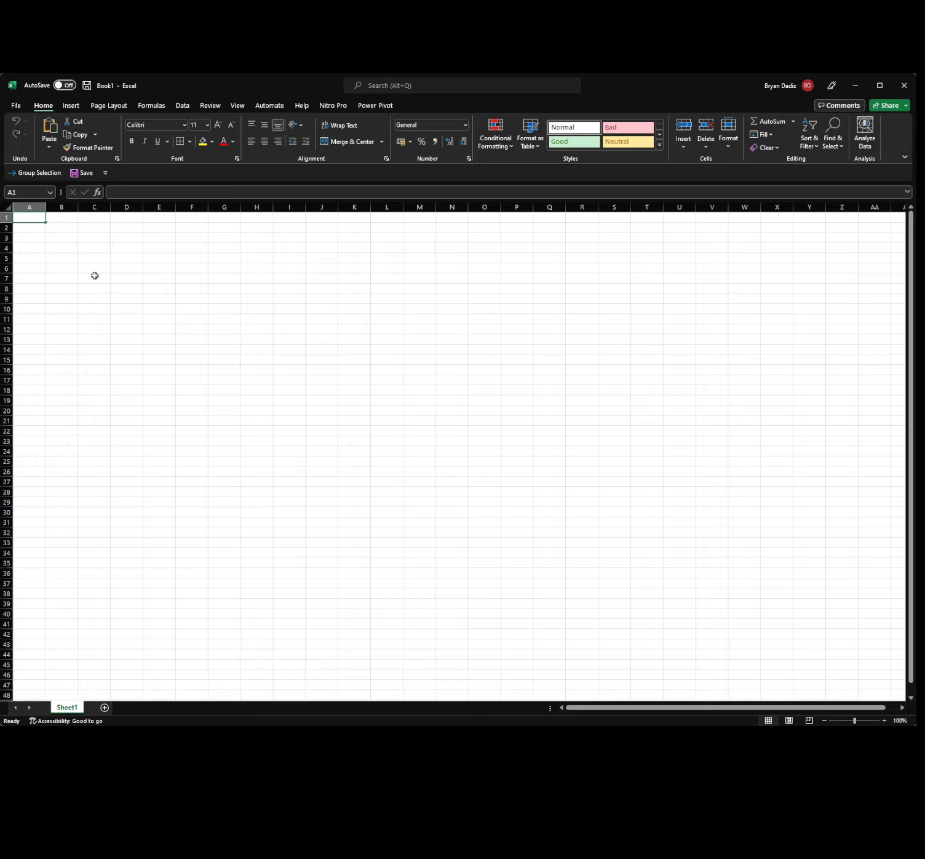
pyautogui.scroll(3, 163, 271)
pyautogui.scroll(17, 163, 272)
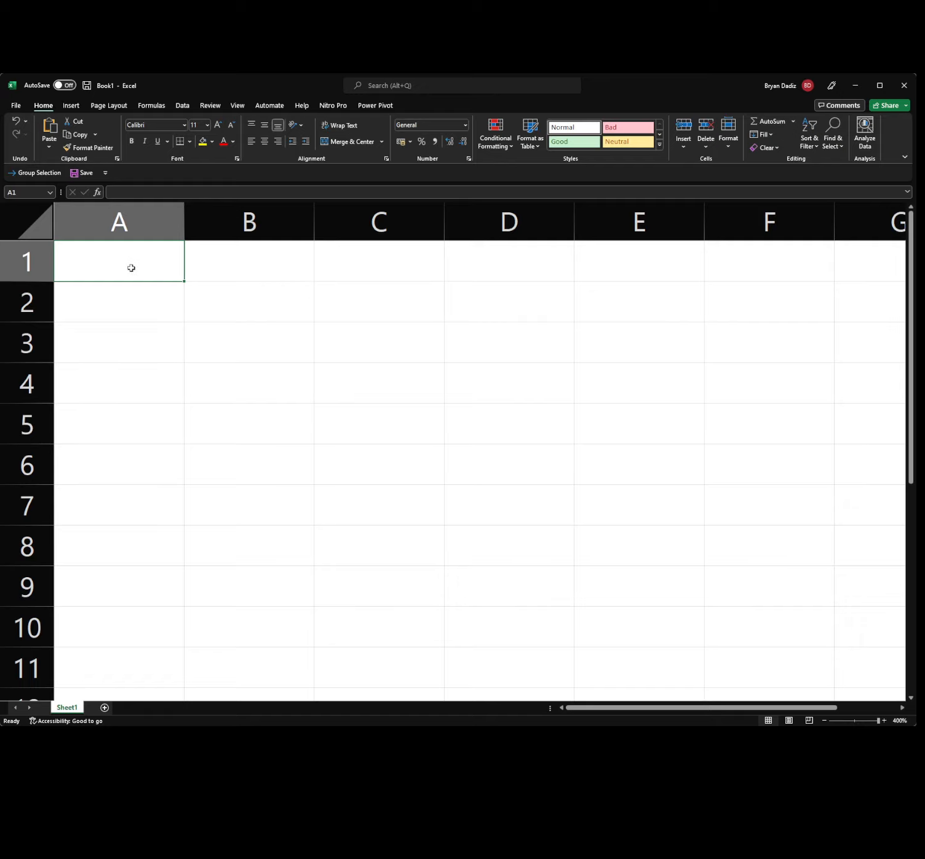
# Enter a first name in A1 and another first name in B1.
pyautogui.write('Bryan')
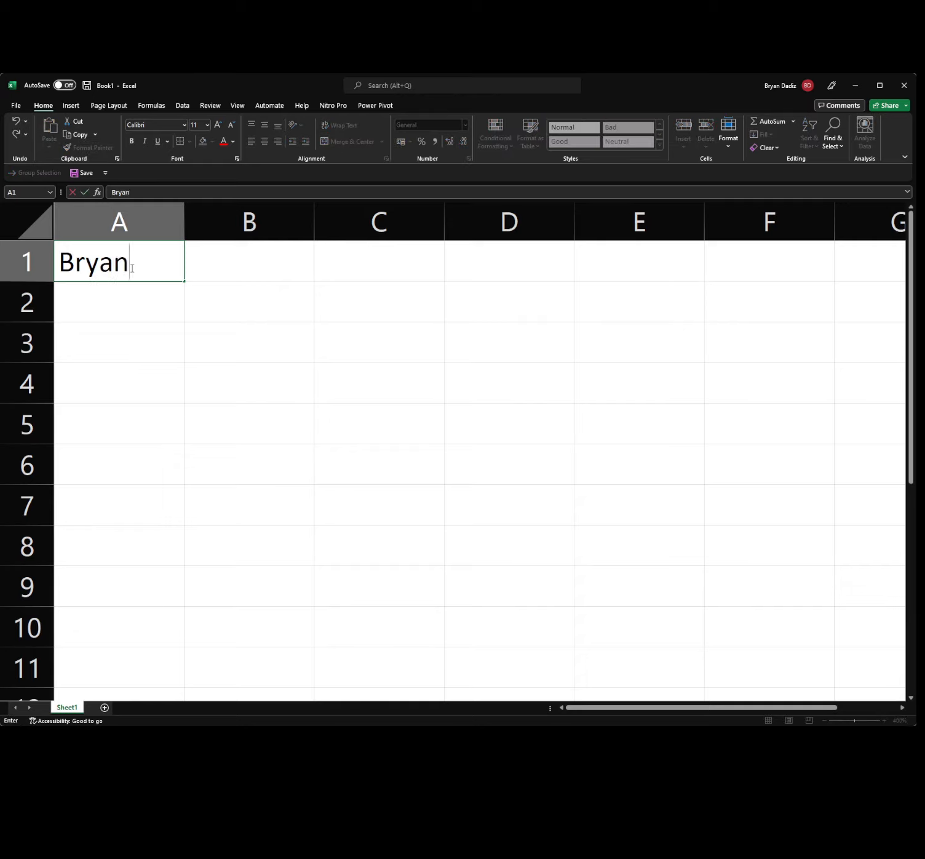
pyautogui.press('Tab')
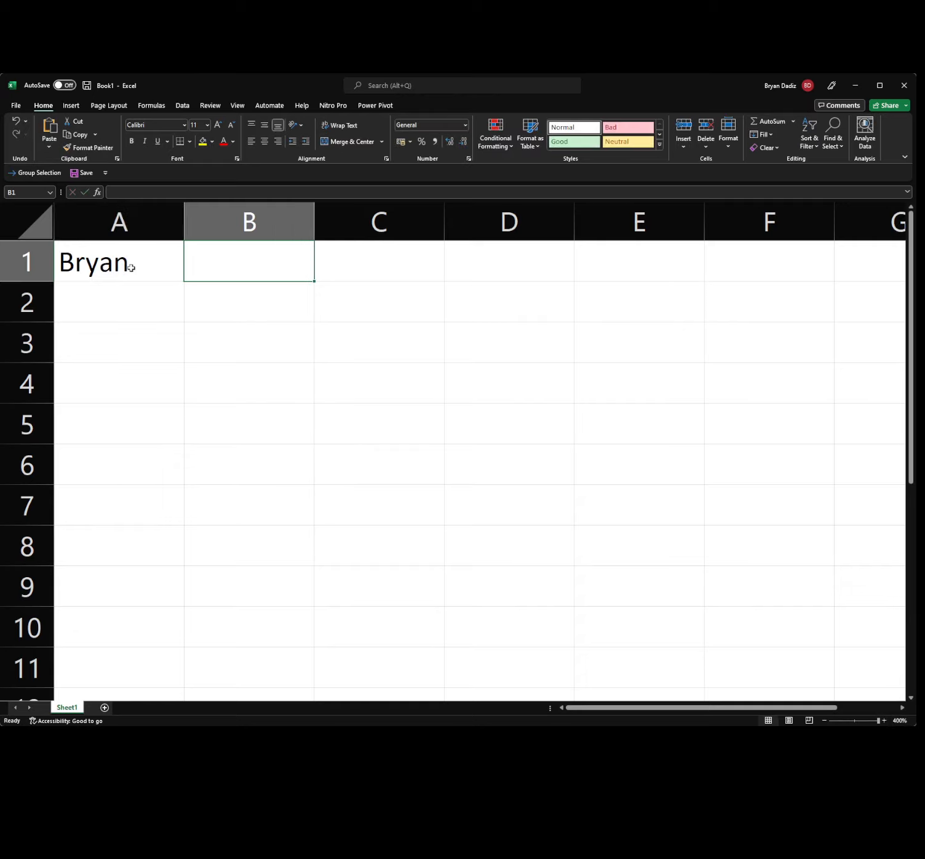
pyautogui.write('Fred')
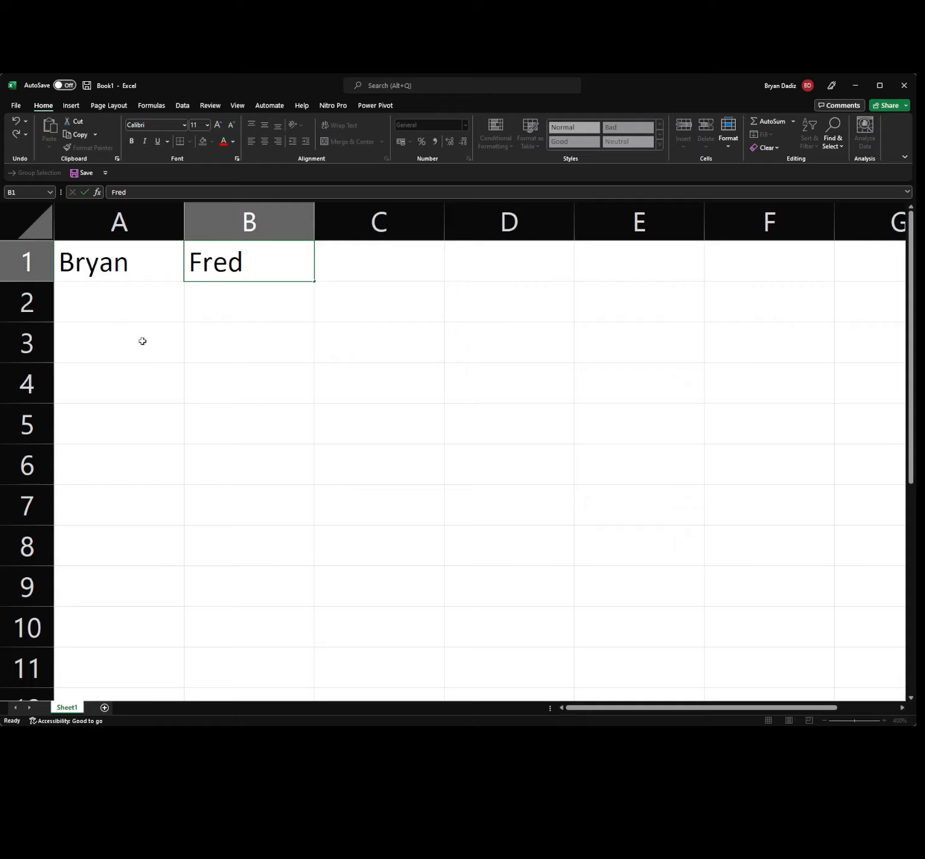
pyautogui.click(142, 341)
# Enter 30 in A2 and 400 in B2.
pyautogui.click(147, 302)
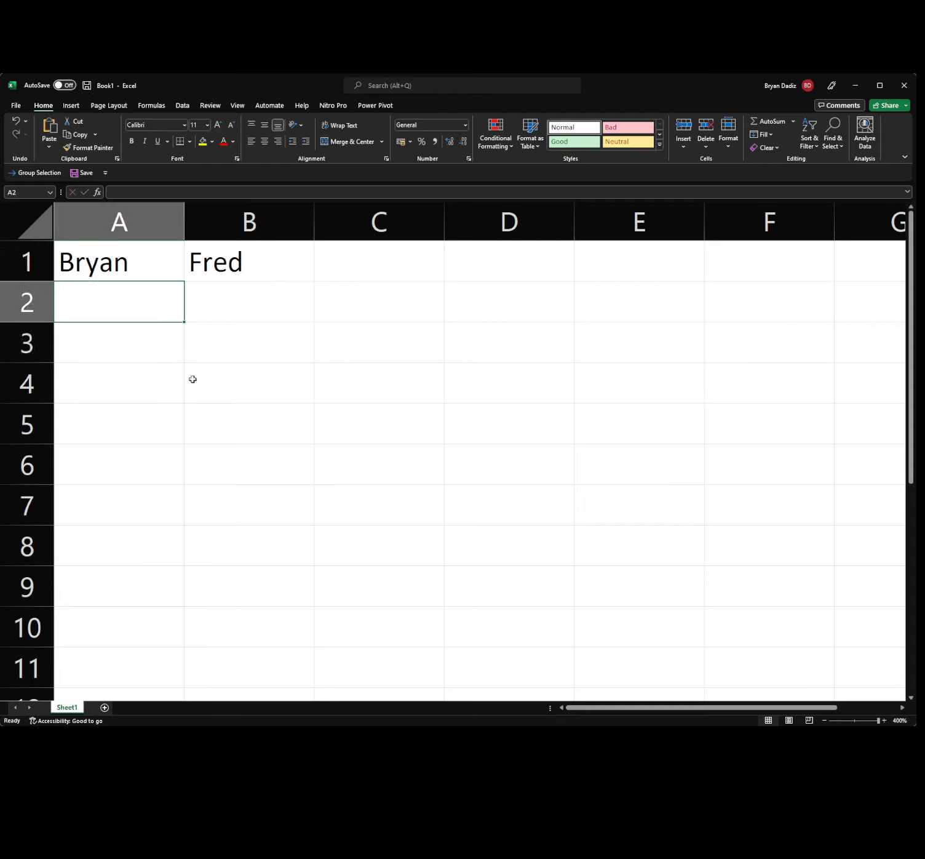
pyautogui.write('30')
pyautogui.press('Return')
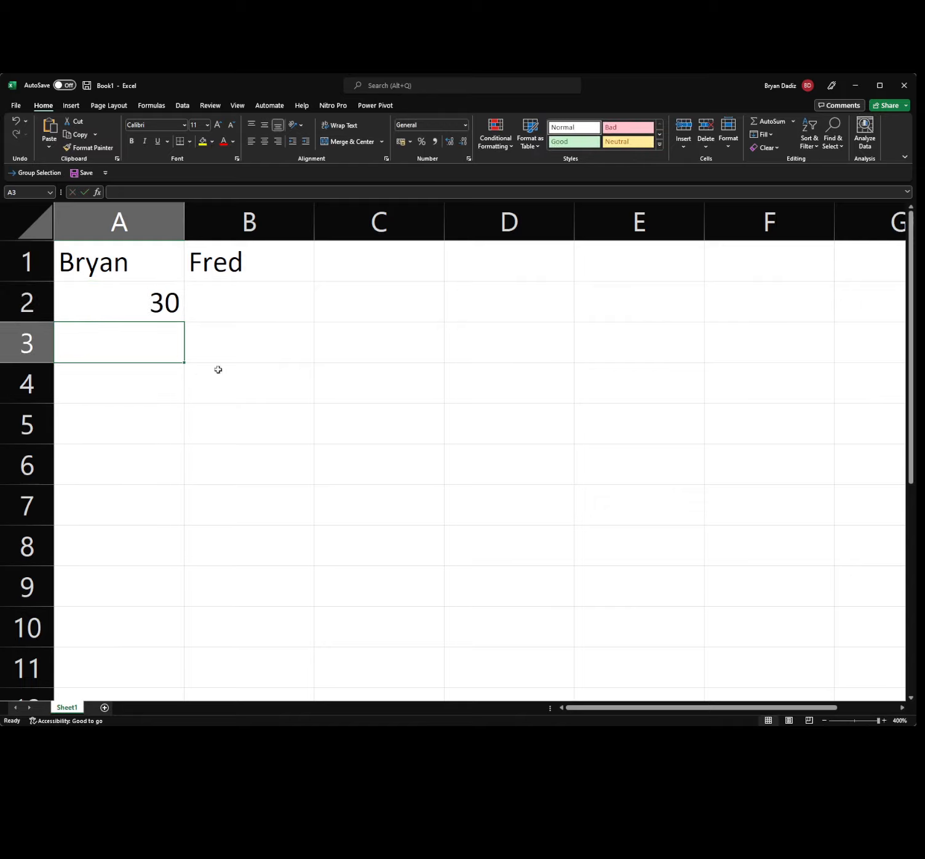
pyautogui.click(204, 307)
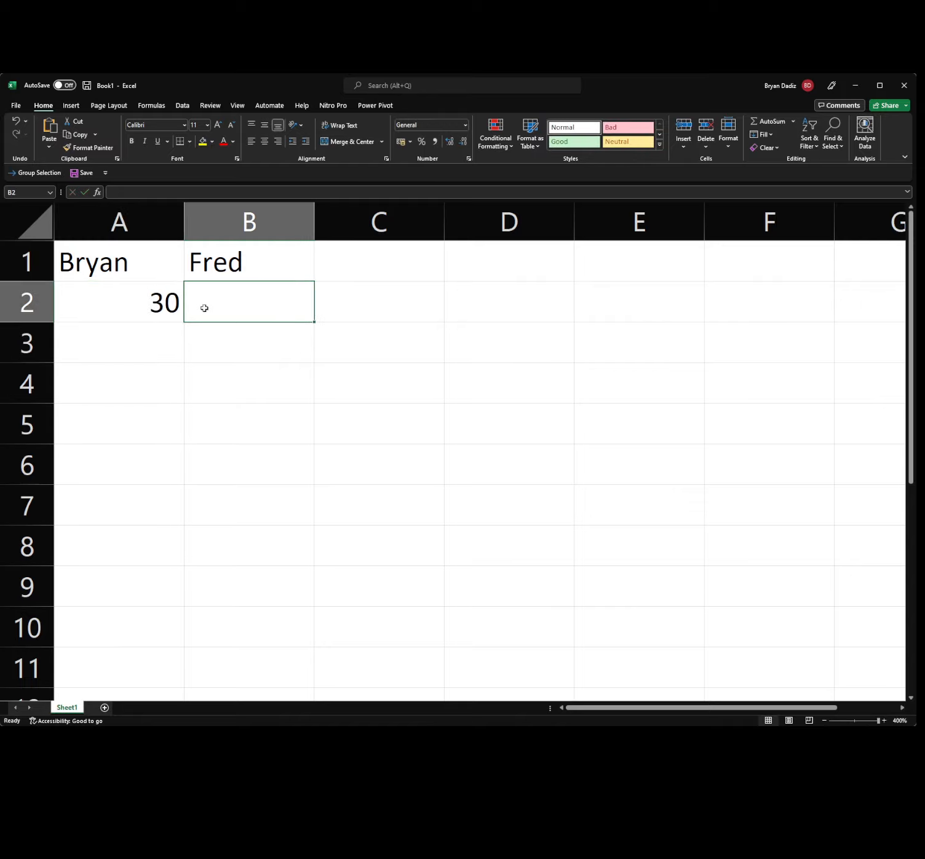
pyautogui.write('400')
pyautogui.press('Return')
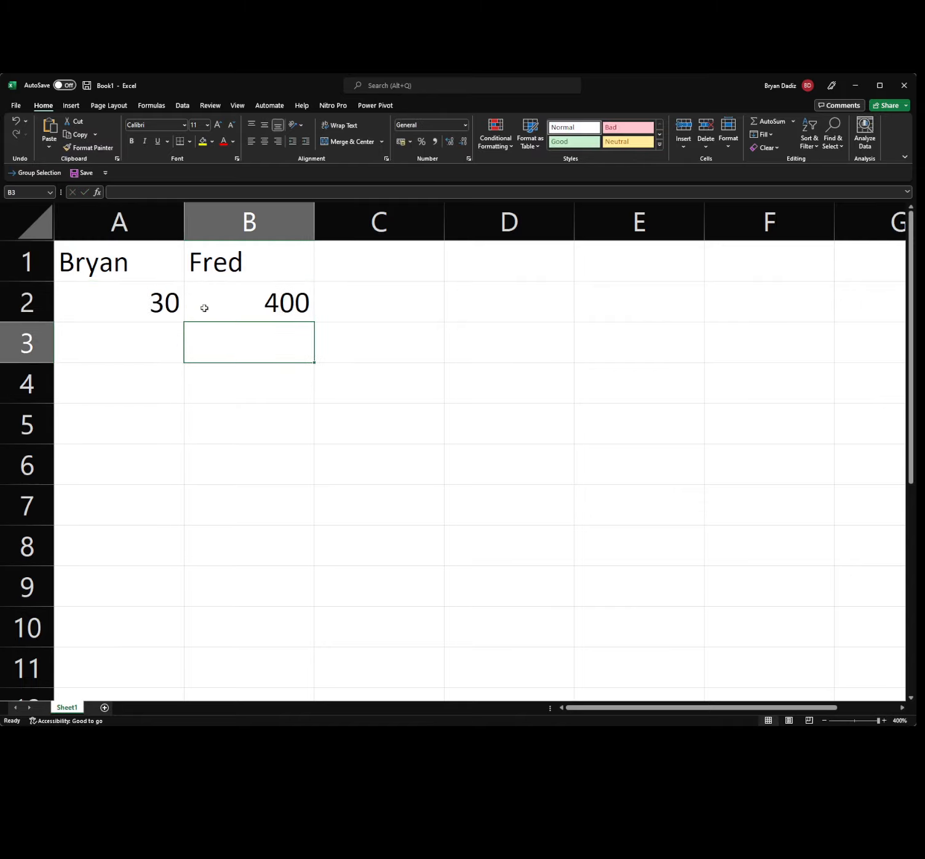
pyautogui.click(128, 347)
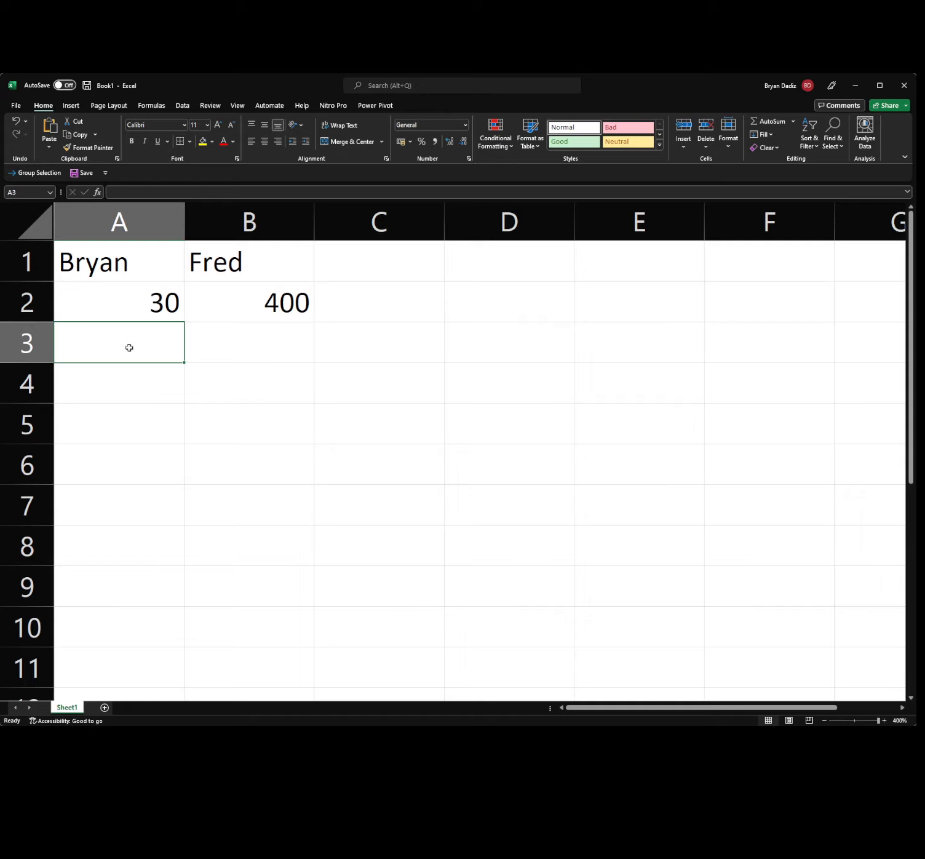
# Enter the date 04-12-2022 in A3 and 4.00 in B3.
pyautogui.write('04')
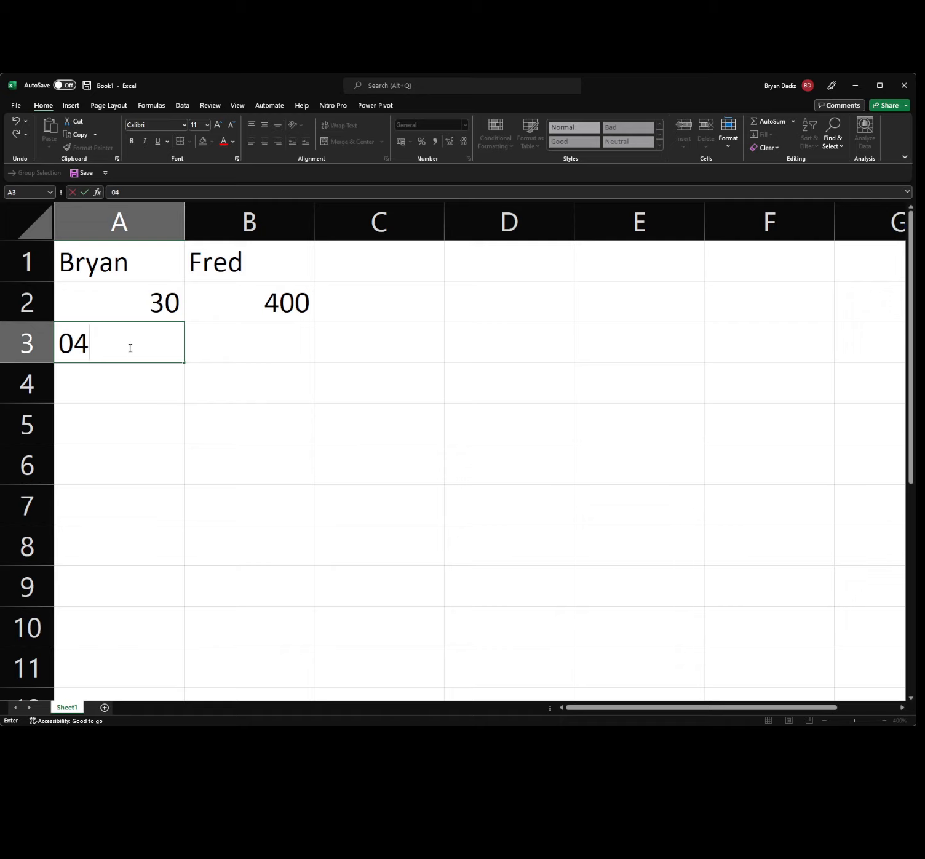
pyautogui.write('-12-2022')
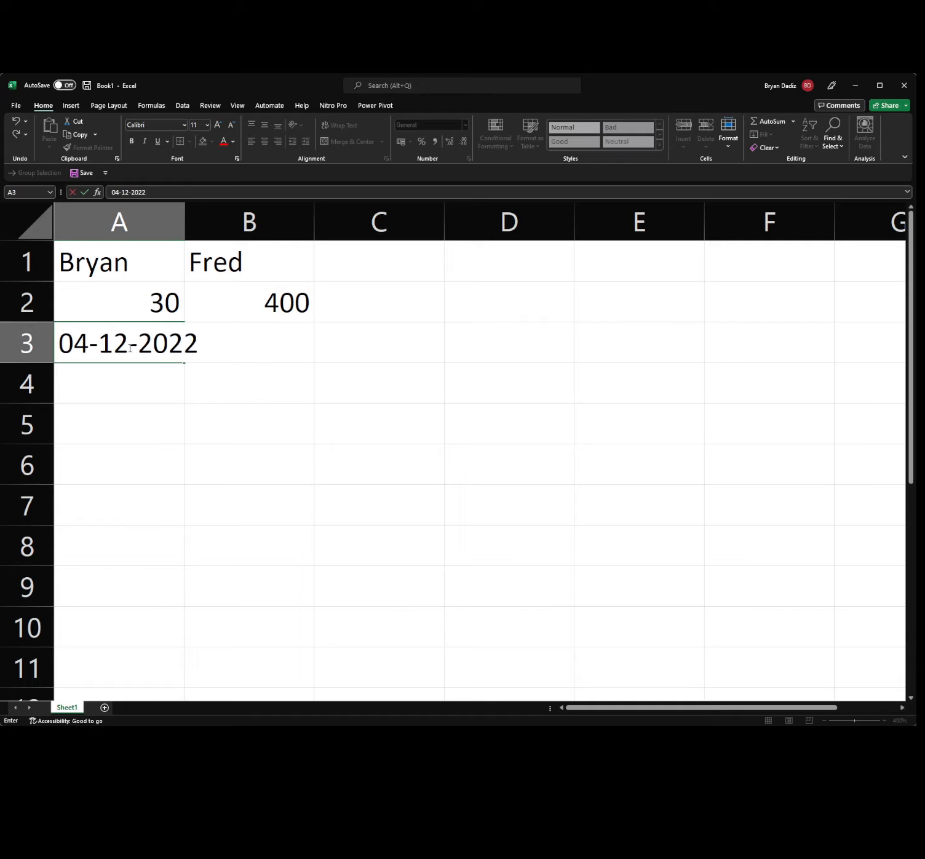
pyautogui.press('Return')
pyautogui.click(127, 347)
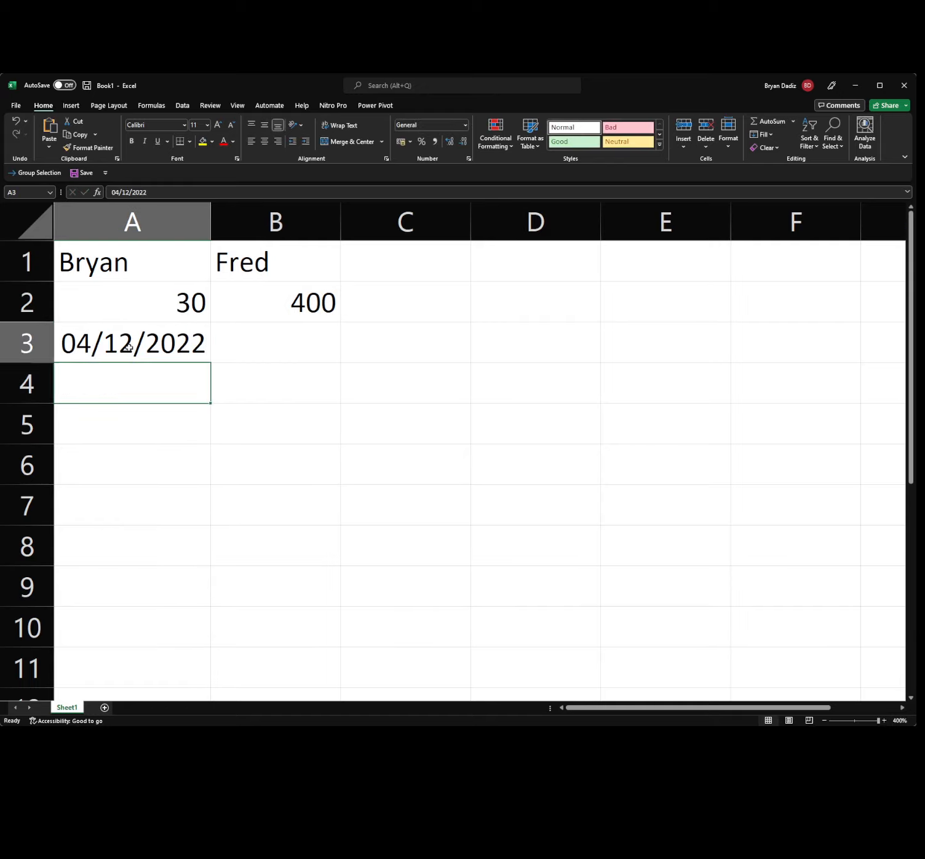
pyautogui.click(259, 349)
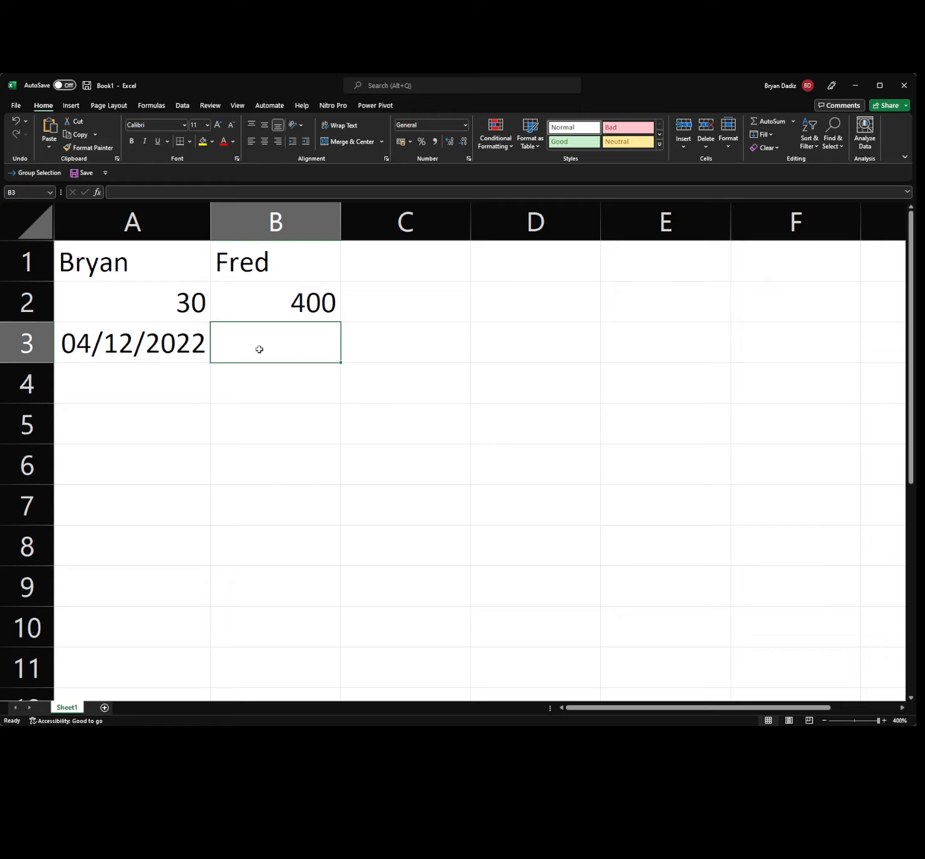
pyautogui.write('4.00')
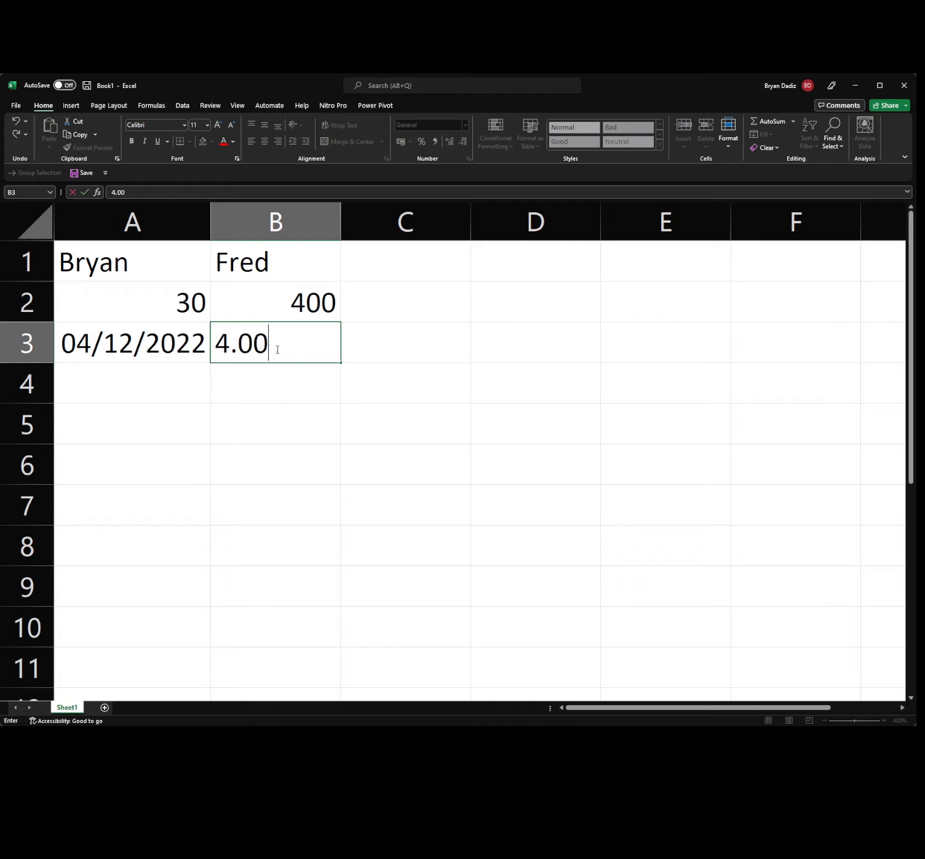
pyautogui.press('Return')
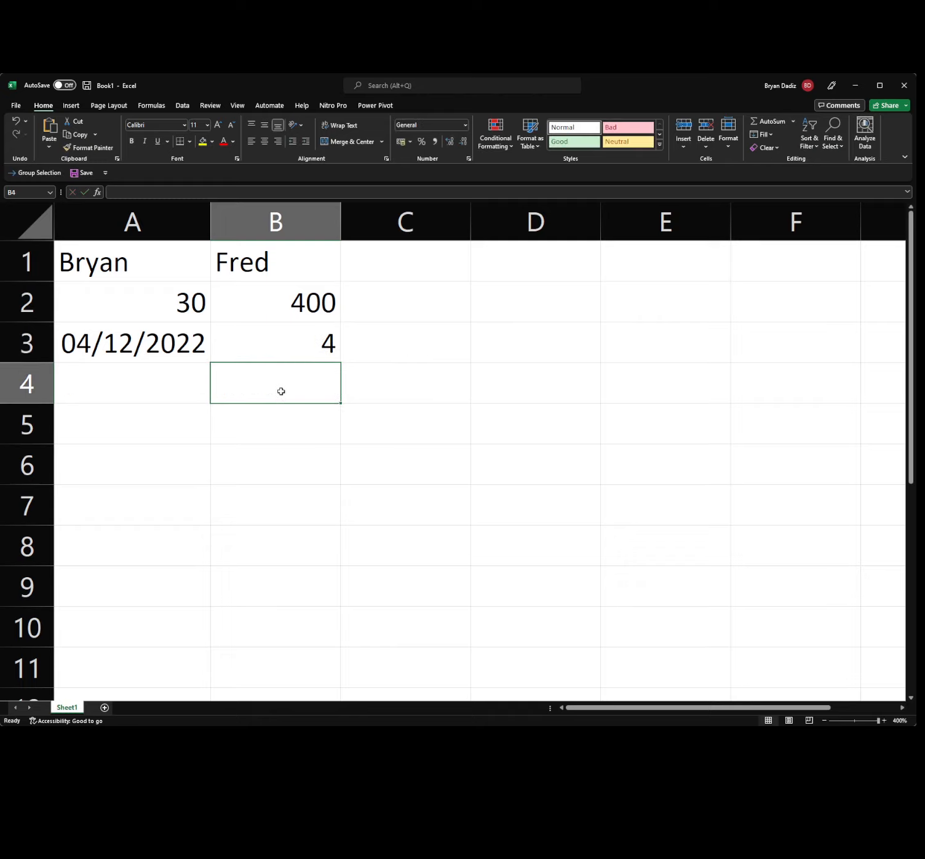
# Adjust B3's decimal places until it shows one decimal, as 4.0.
pyautogui.click(323, 354)
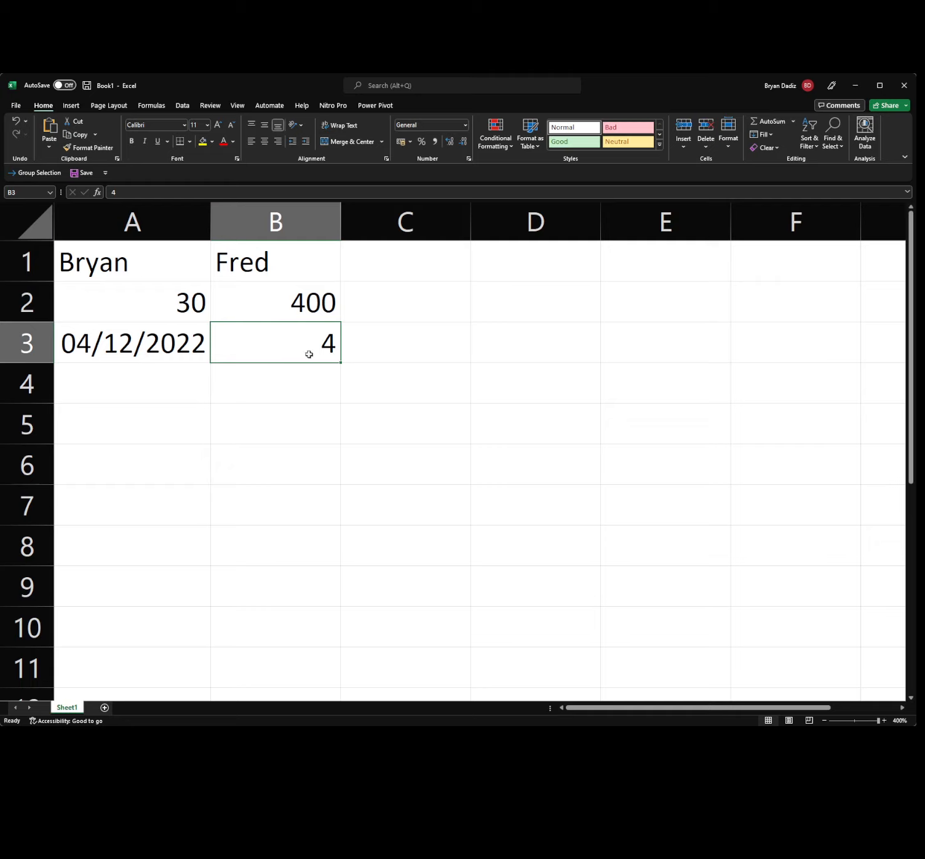
pyautogui.click(449, 142)
pyautogui.click(449, 145)
pyautogui.click(462, 143)
pyautogui.click(462, 143)
pyautogui.click(449, 143)
# Compare the contents and number formats of B1, B2, B3 and A3.
pyautogui.click(282, 271)
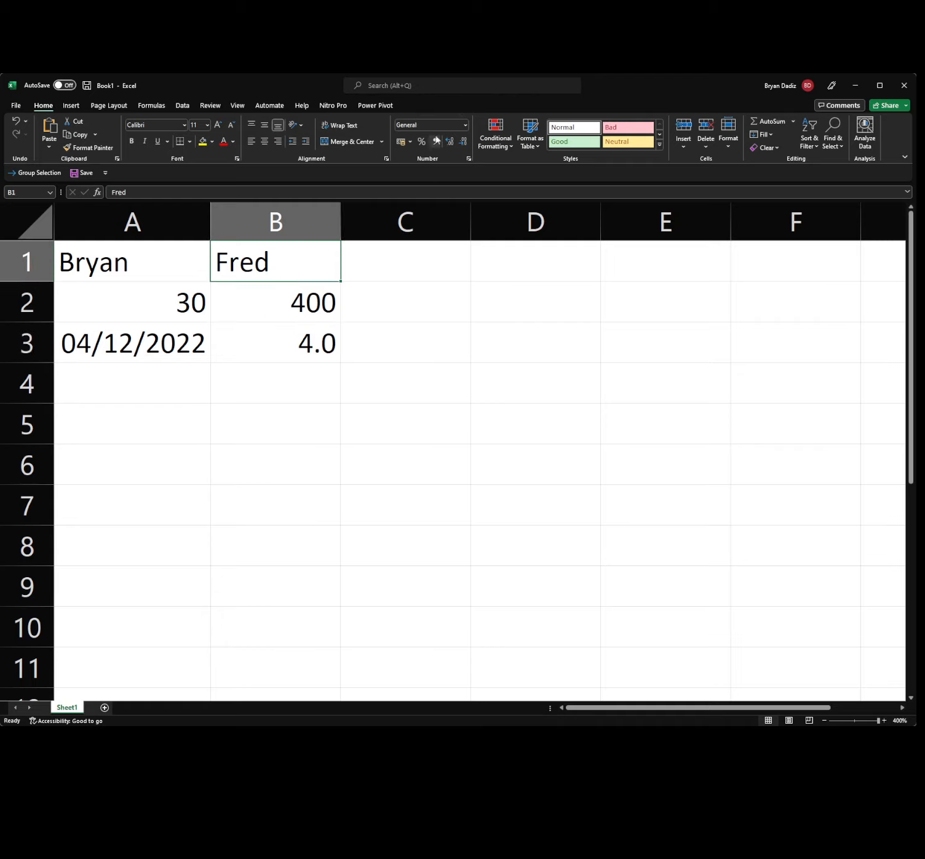
pyautogui.click(308, 300)
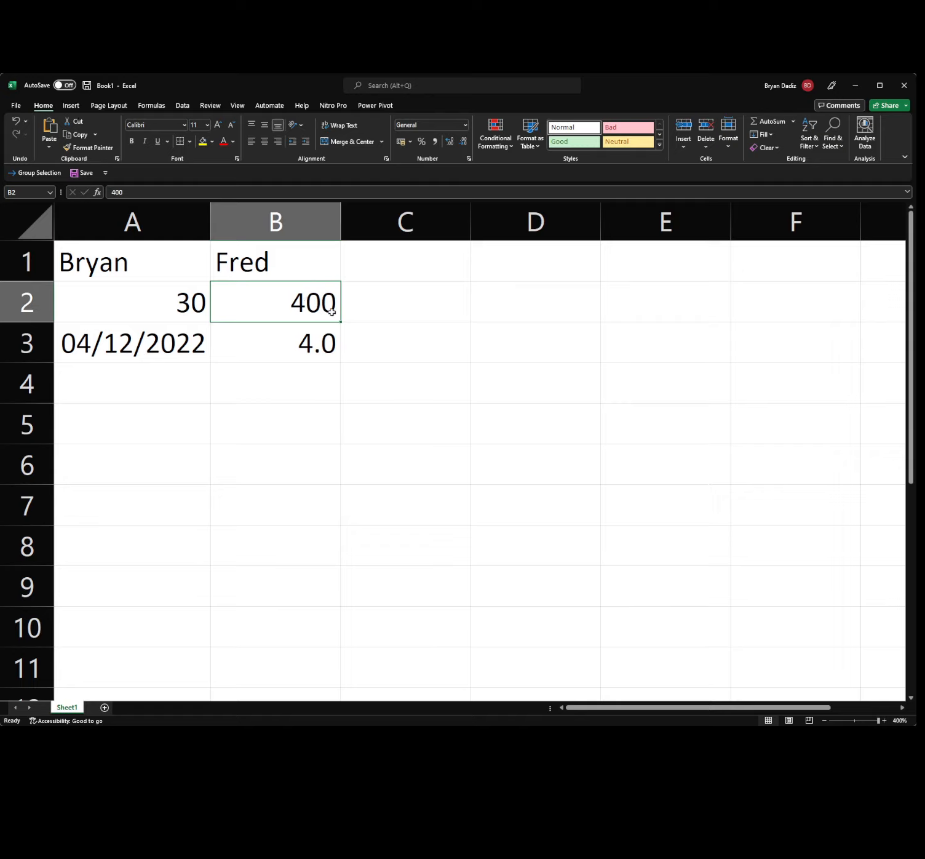
pyautogui.click(331, 346)
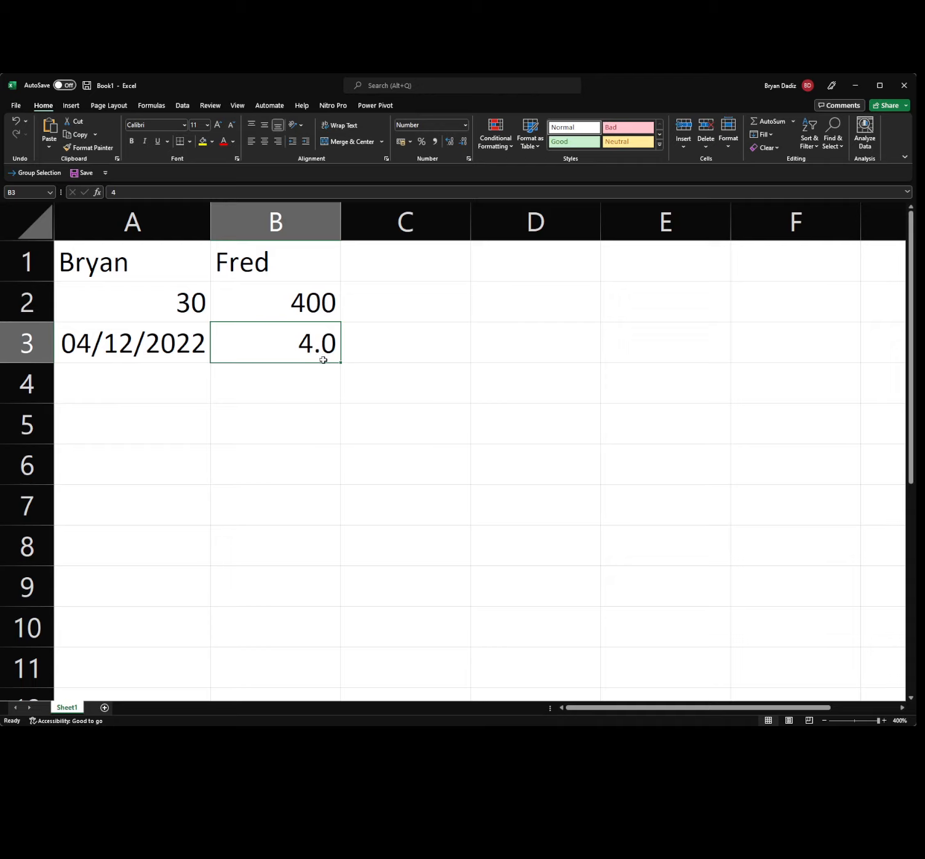
pyautogui.click(175, 359)
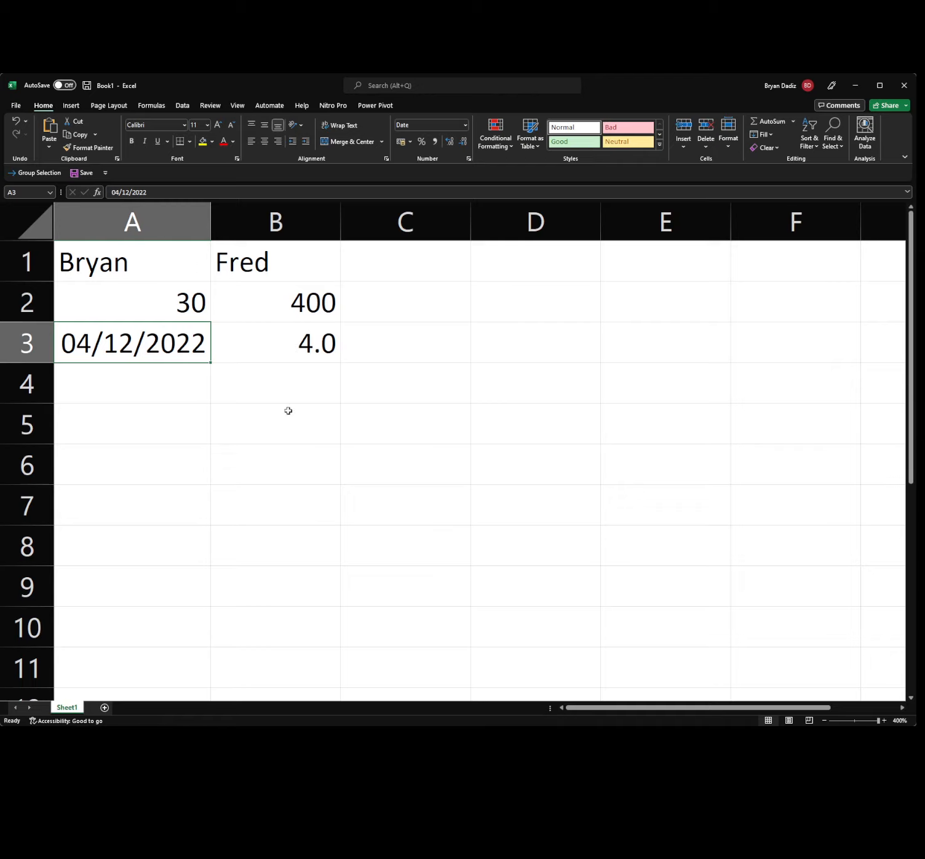
pyautogui.click(180, 422)
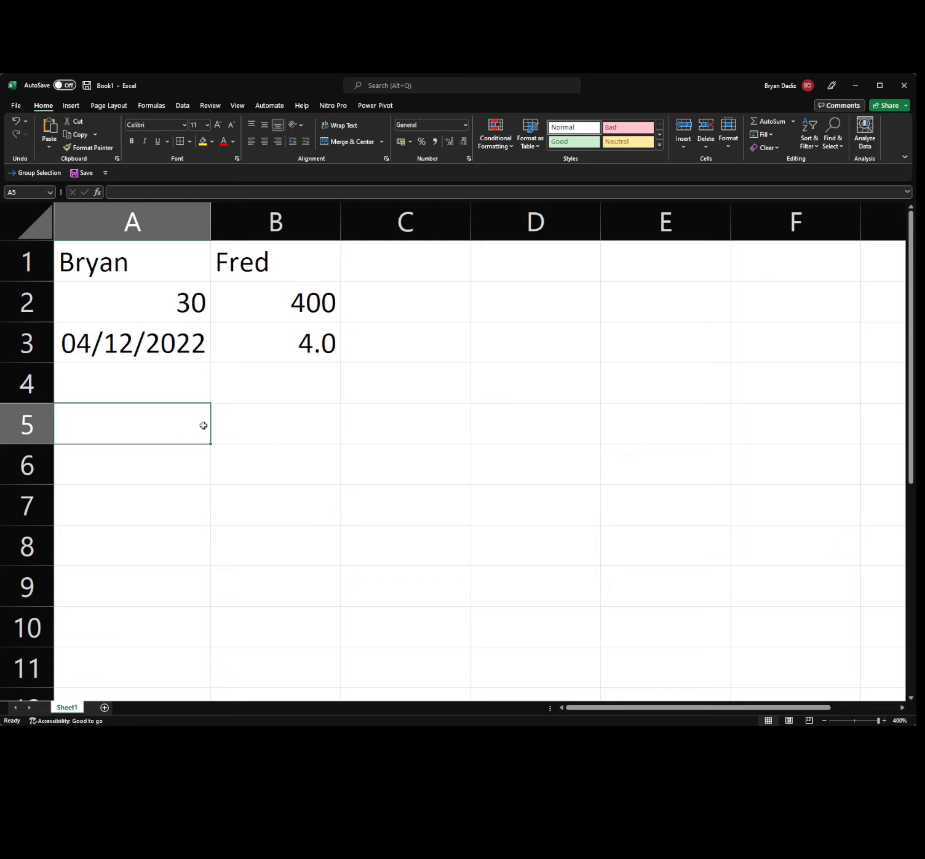
# Enter the Student heading in A5 with three student names in A6:A8.
pyautogui.write('Student')
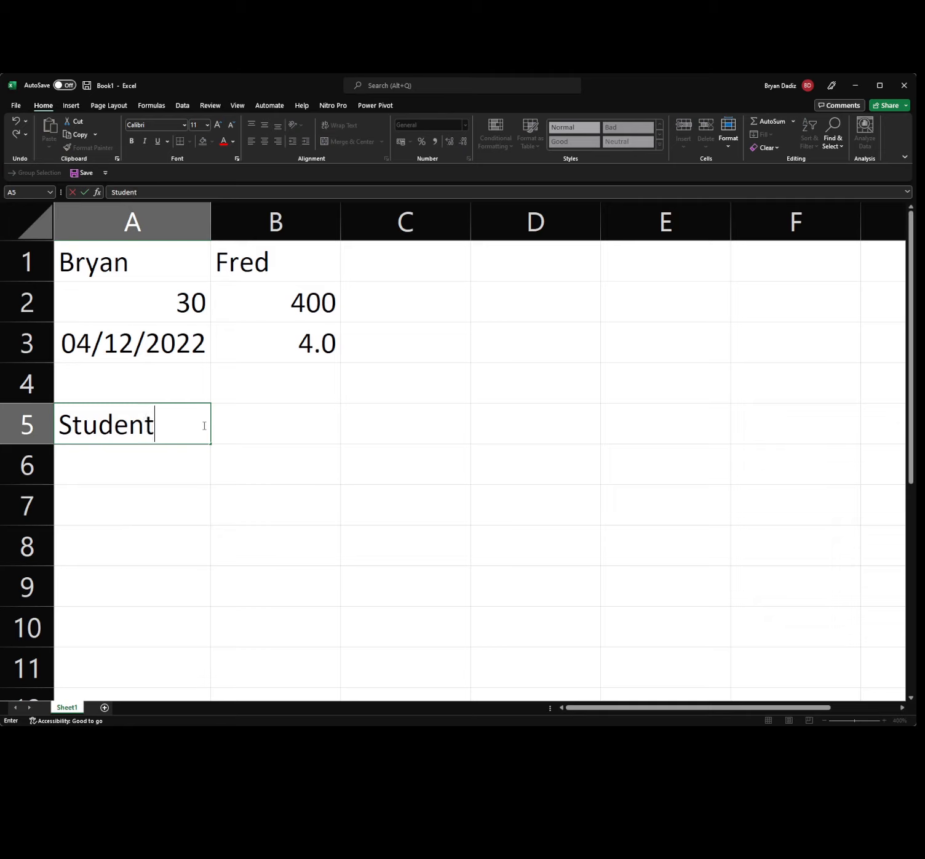
pyautogui.press('Return')
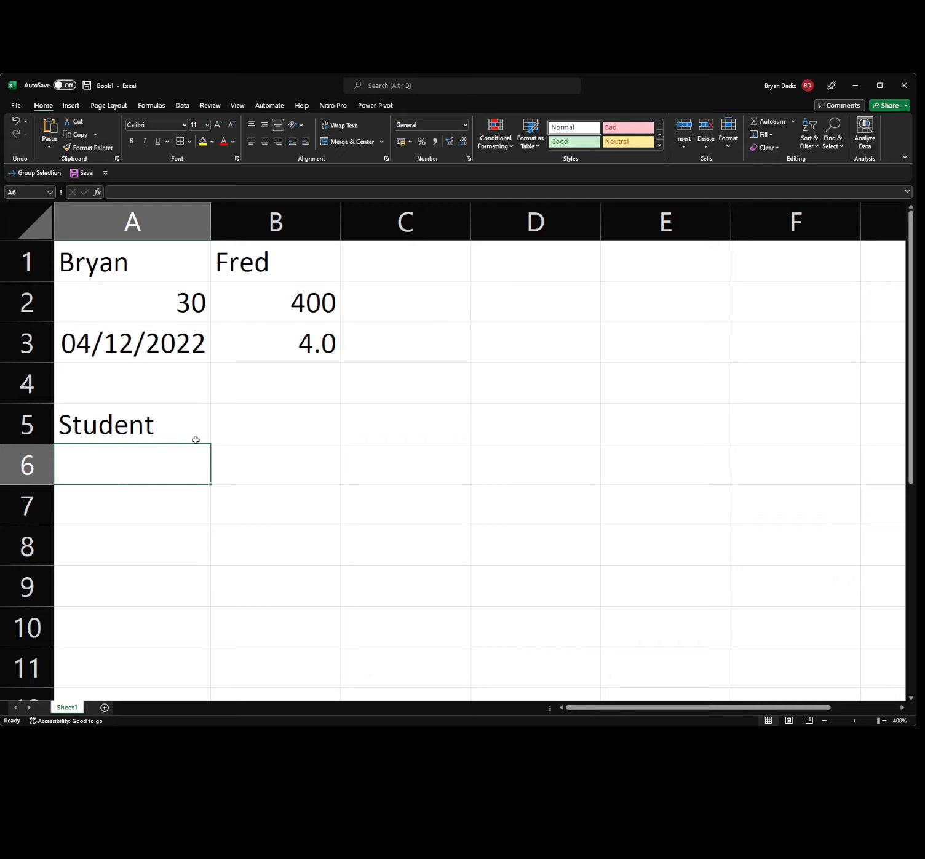
pyautogui.write('Mark Joseph')
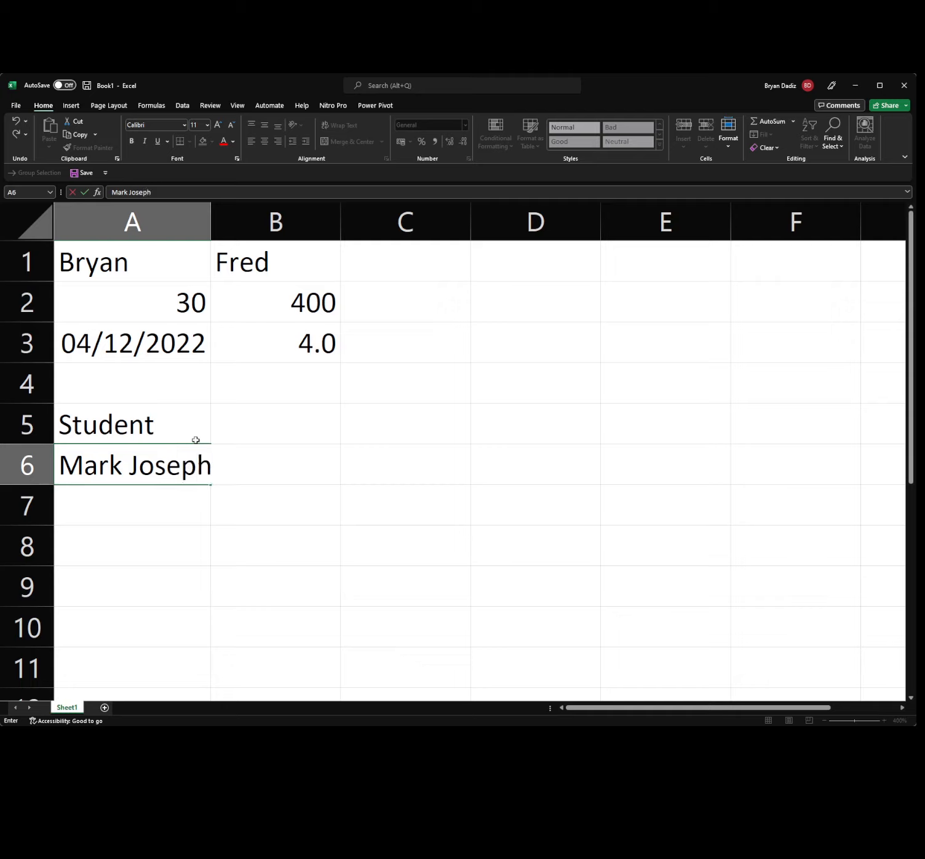
pyautogui.press('Return')
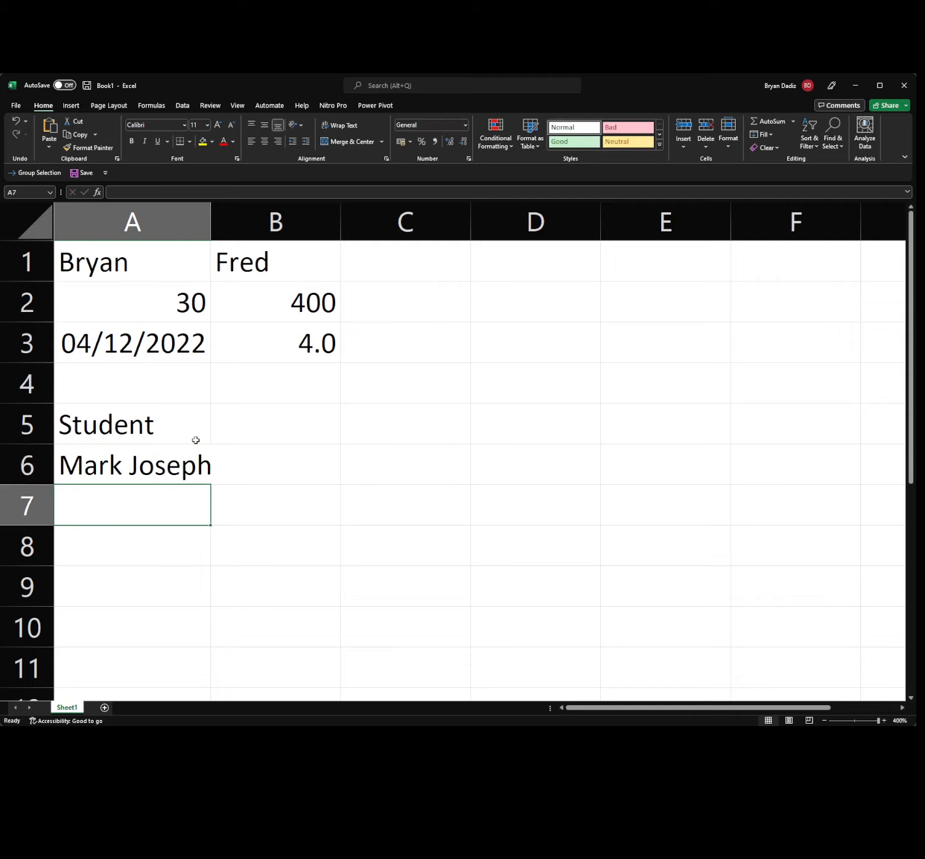
pyautogui.write('Julia ')
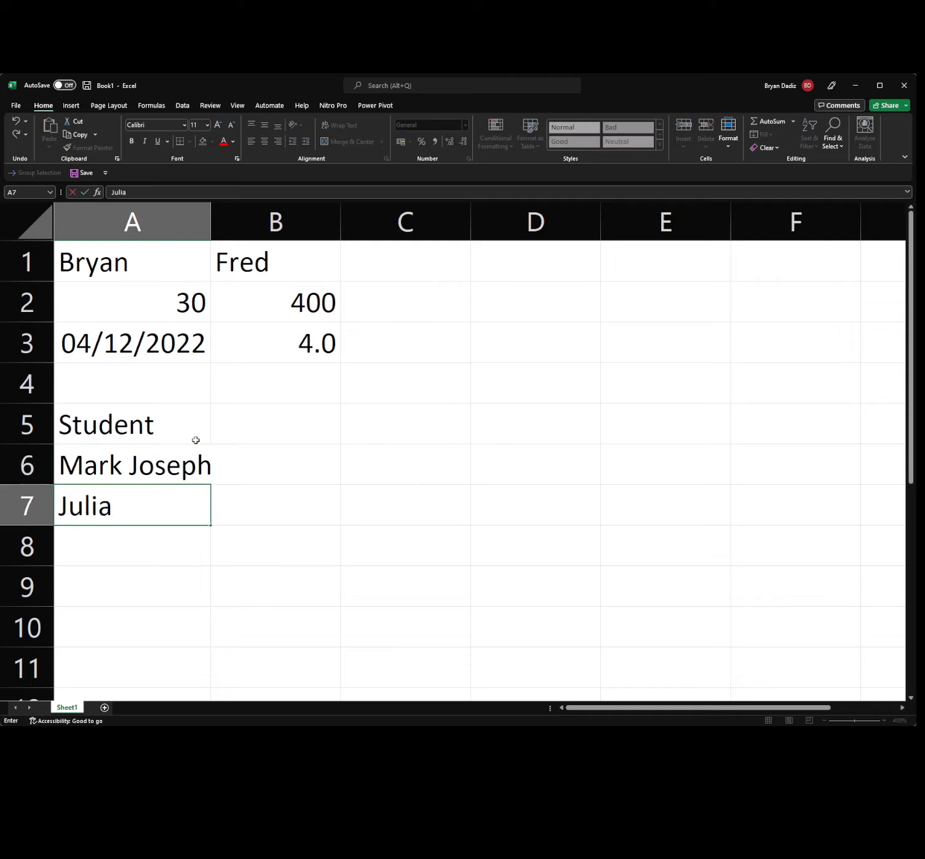
pyautogui.write('Varga')
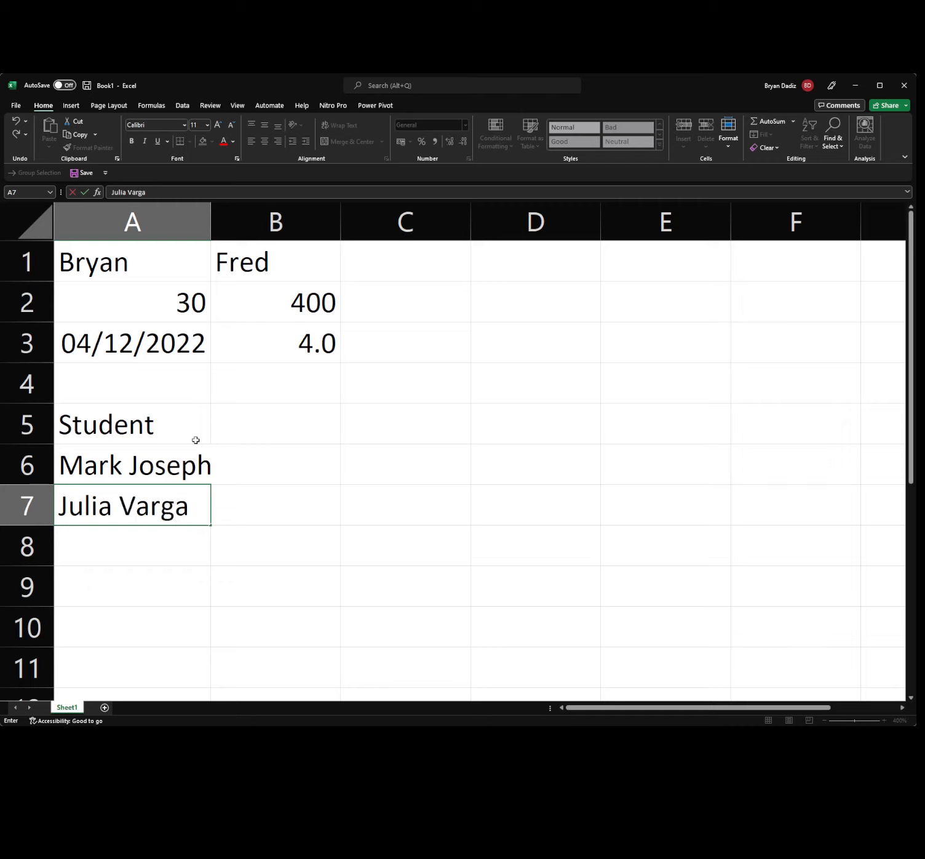
pyautogui.press('Return')
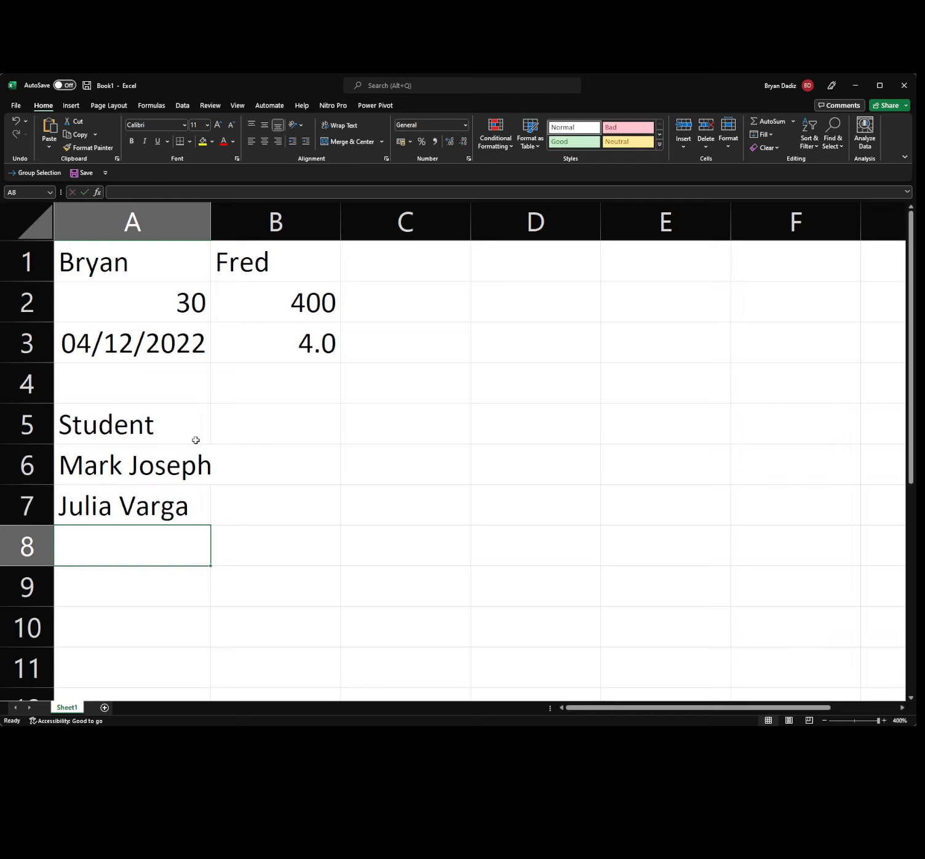
pyautogui.write('An')
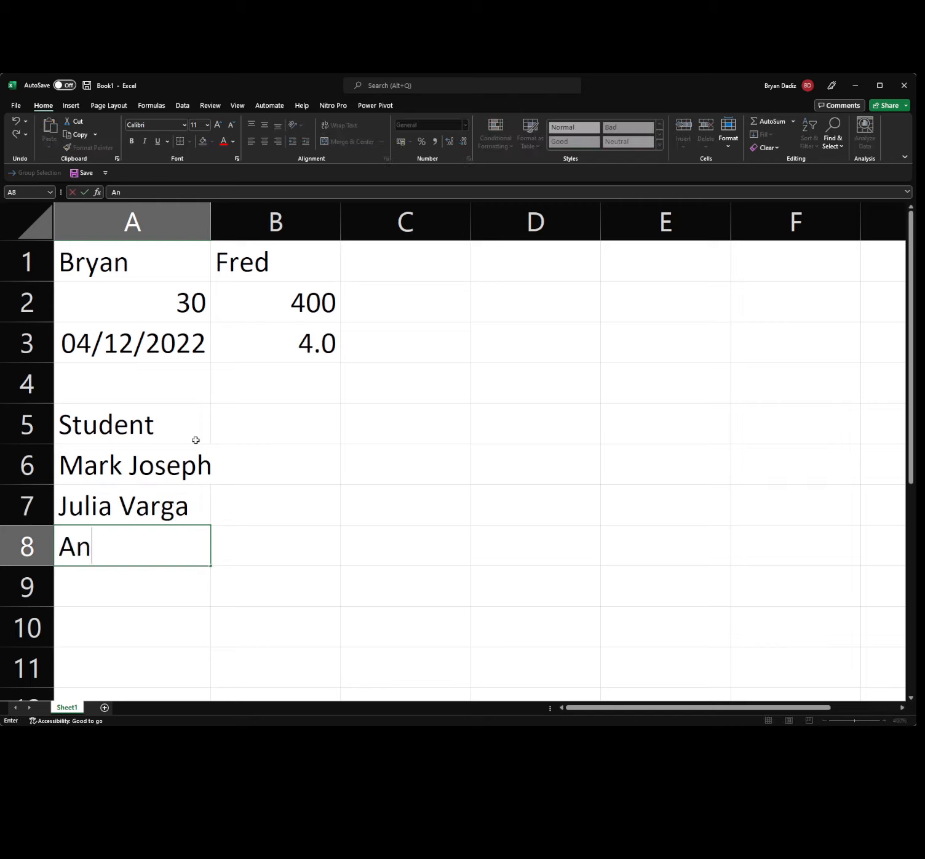
pyautogui.write('thony Evans')
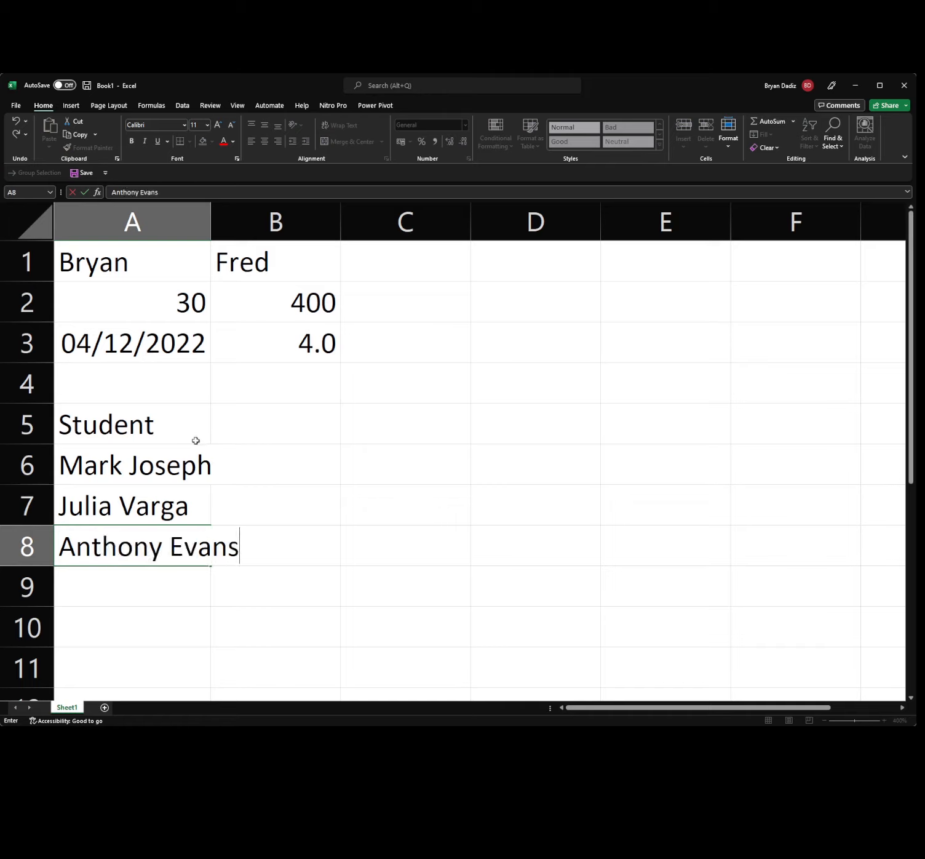
# Widen column A so the longest student name fits.
pyautogui.click(207, 212)
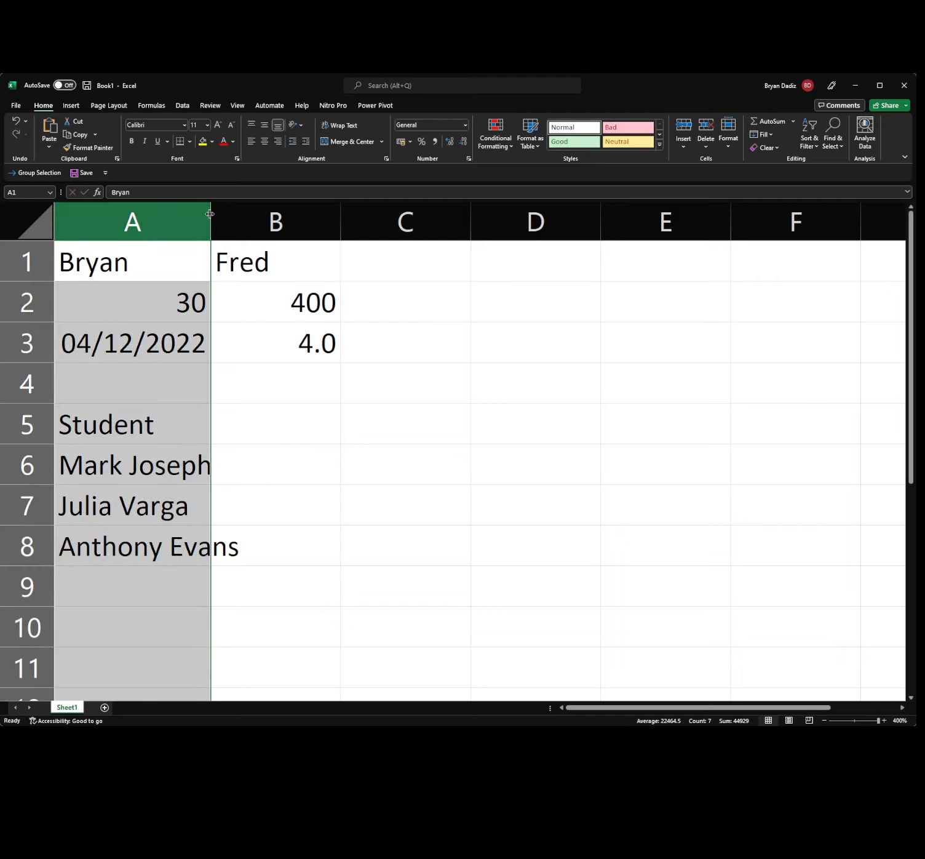
pyautogui.moveTo(210, 211); pyautogui.dragTo(255, 212)
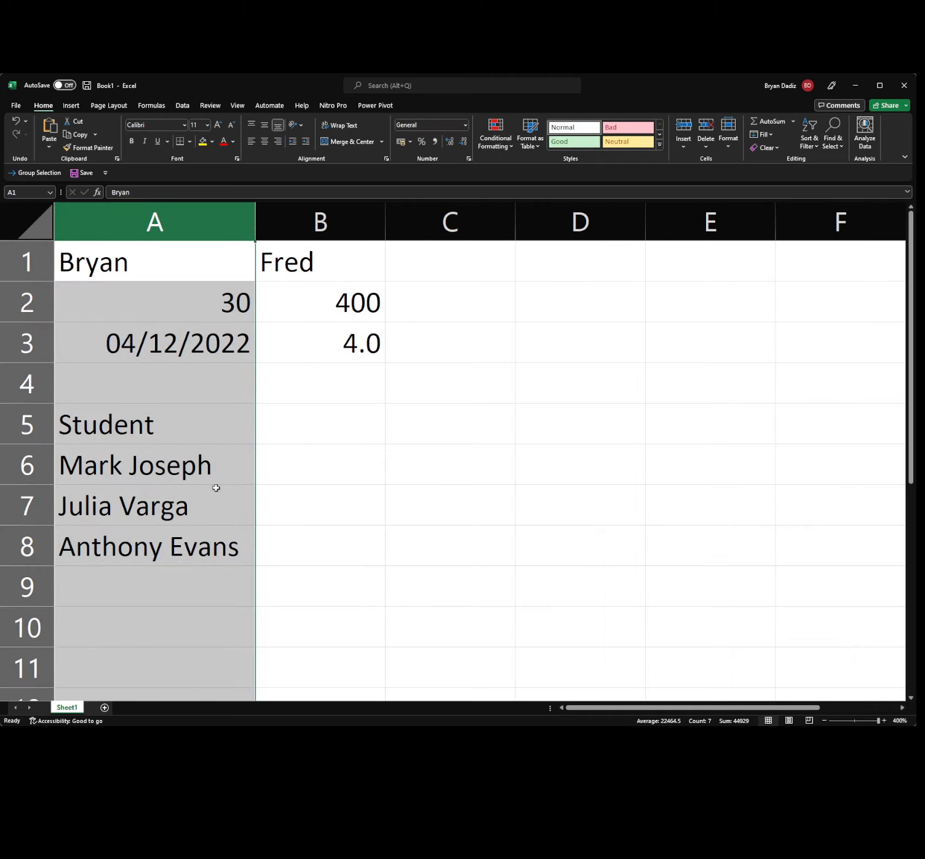
pyautogui.click(301, 424)
# Add the Math heading in B5 with scores 88, 89 and 78.
pyautogui.write('Math')
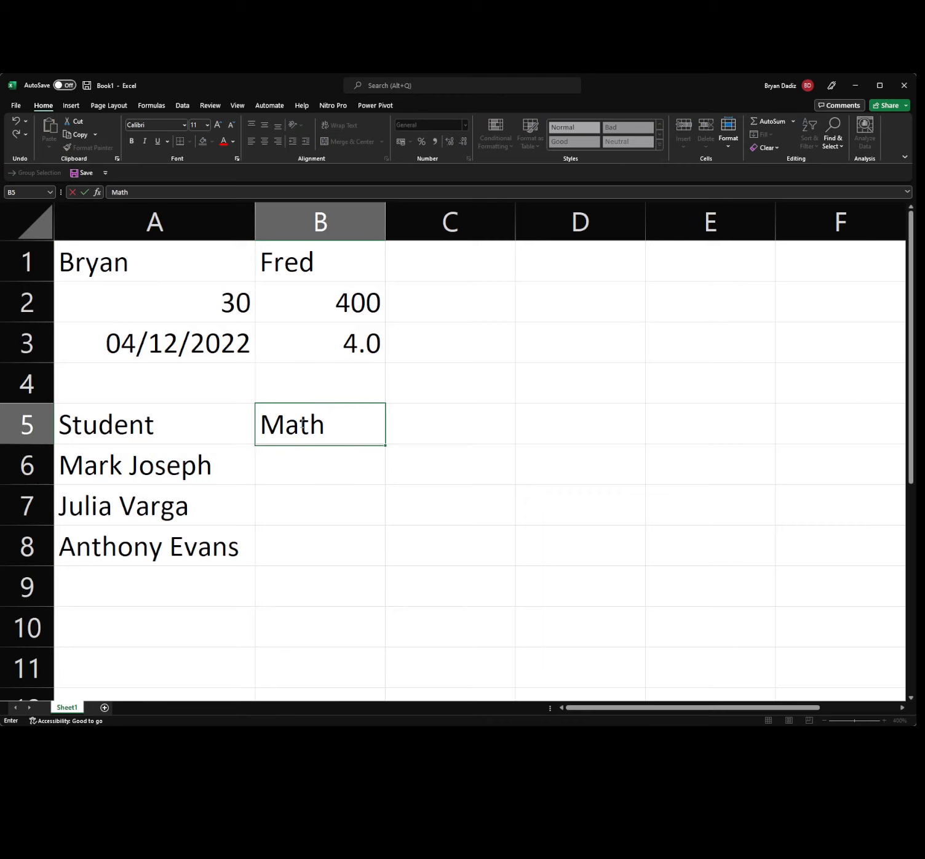
pyautogui.press('Return')
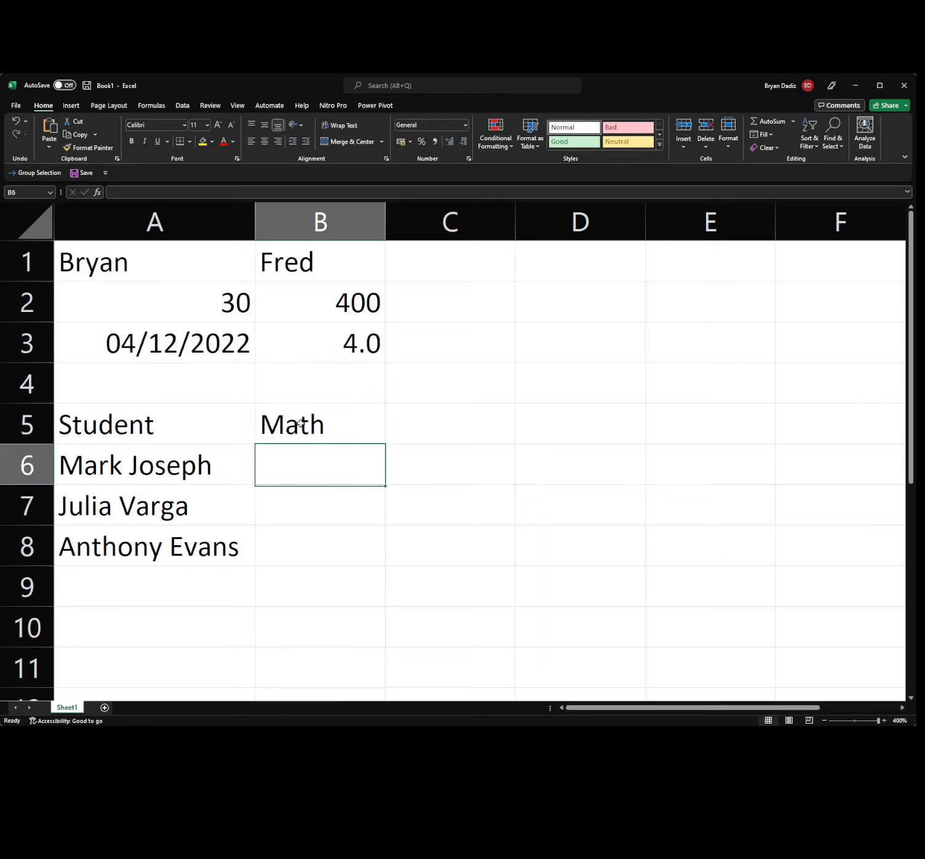
pyautogui.write('88')
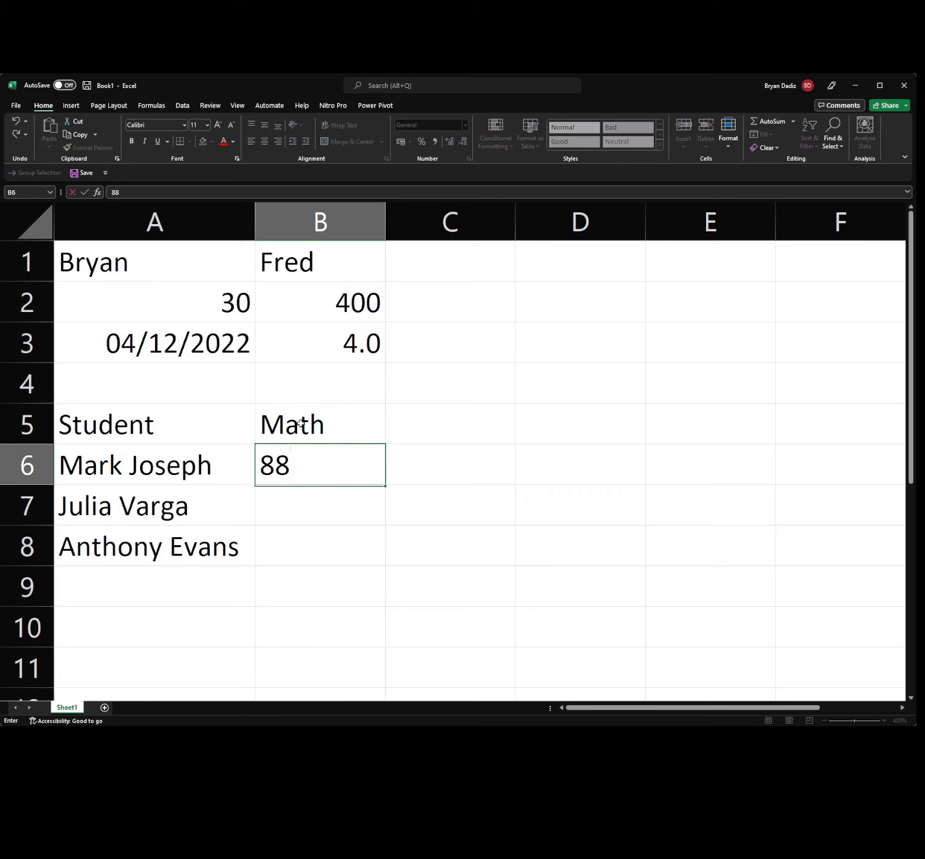
pyautogui.press('Return')
pyautogui.write('89')
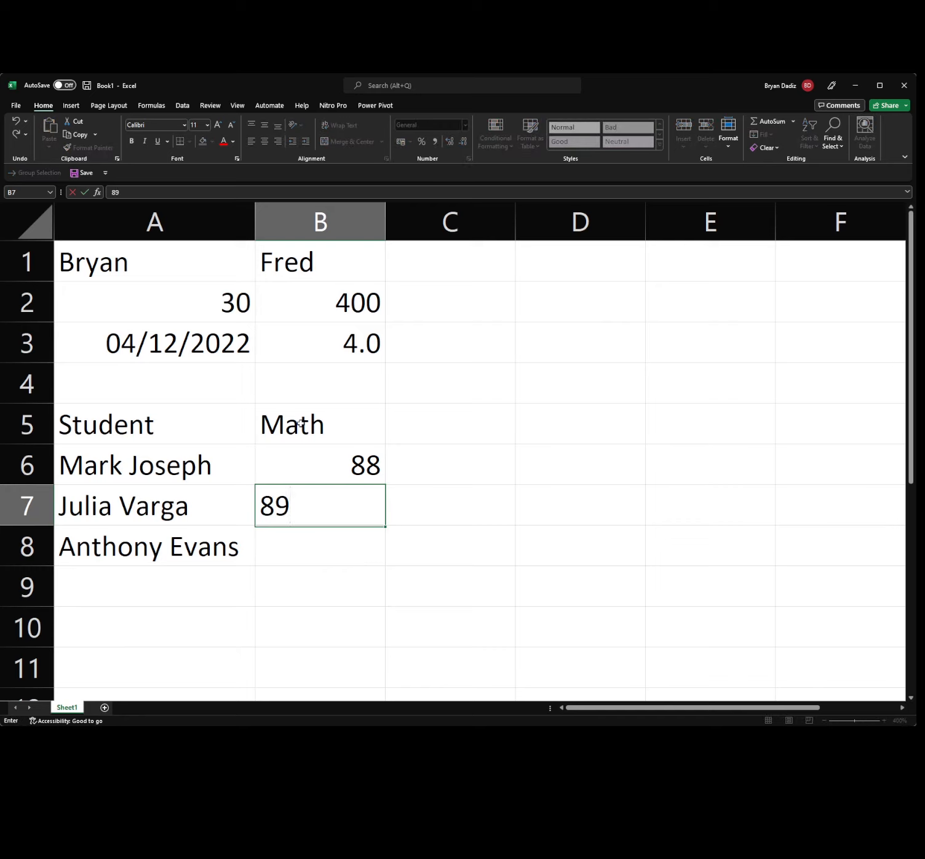
pyautogui.press('Return')
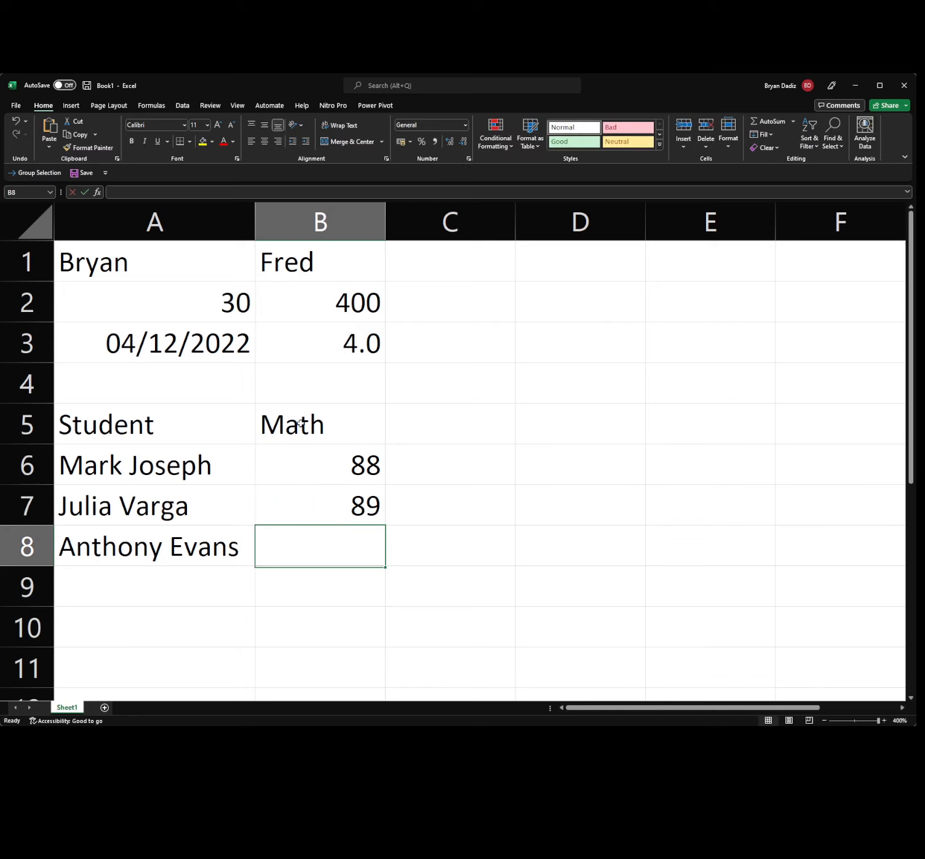
pyautogui.write('78')
pyautogui.press('Return')
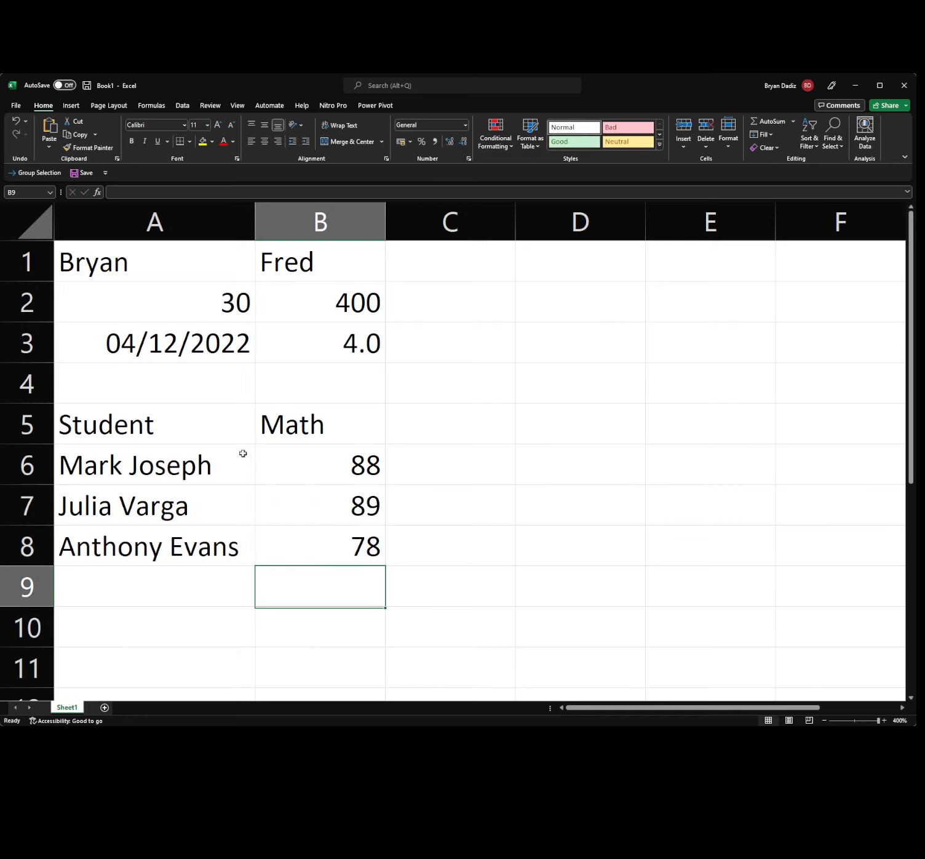
# Add the Science heading in C5 with scores 90, 100 and 93.
pyautogui.click(462, 409)
pyautogui.write('Science')
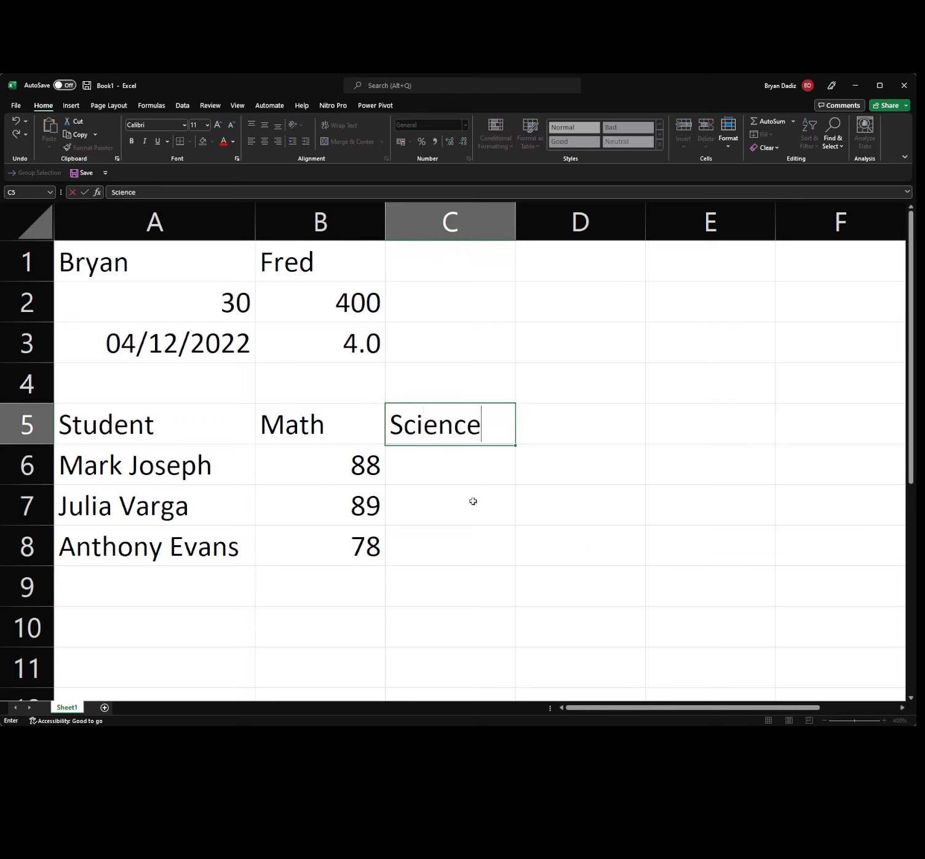
pyautogui.click(428, 464)
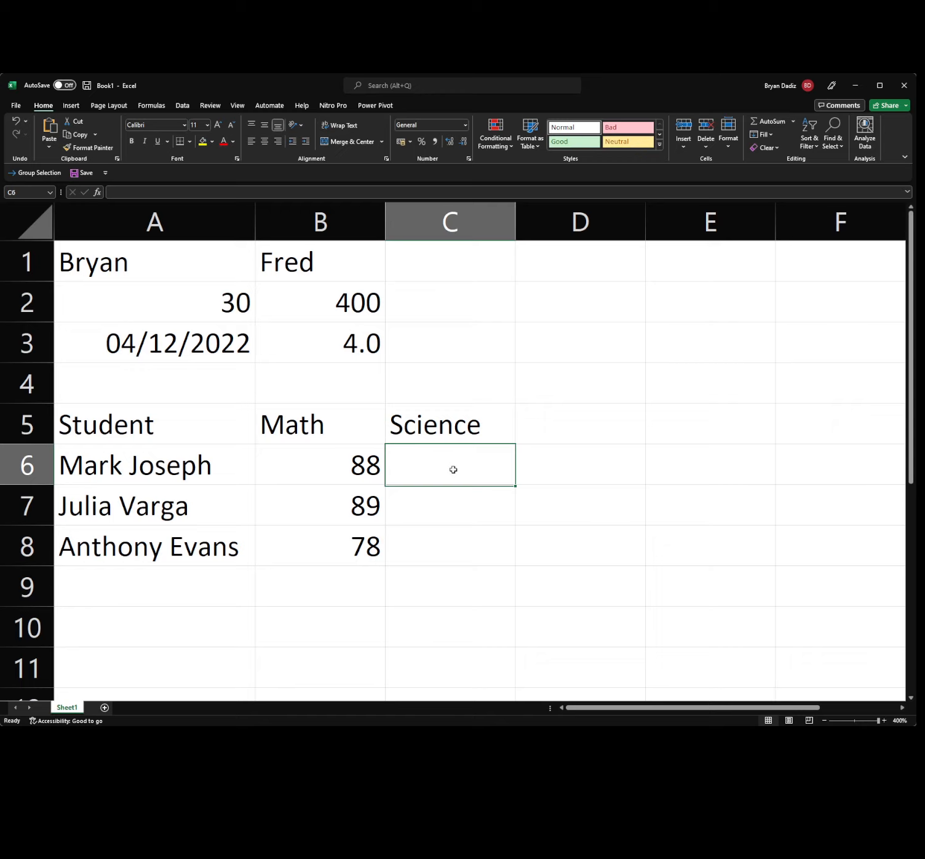
pyautogui.write('90')
pyautogui.press('Return')
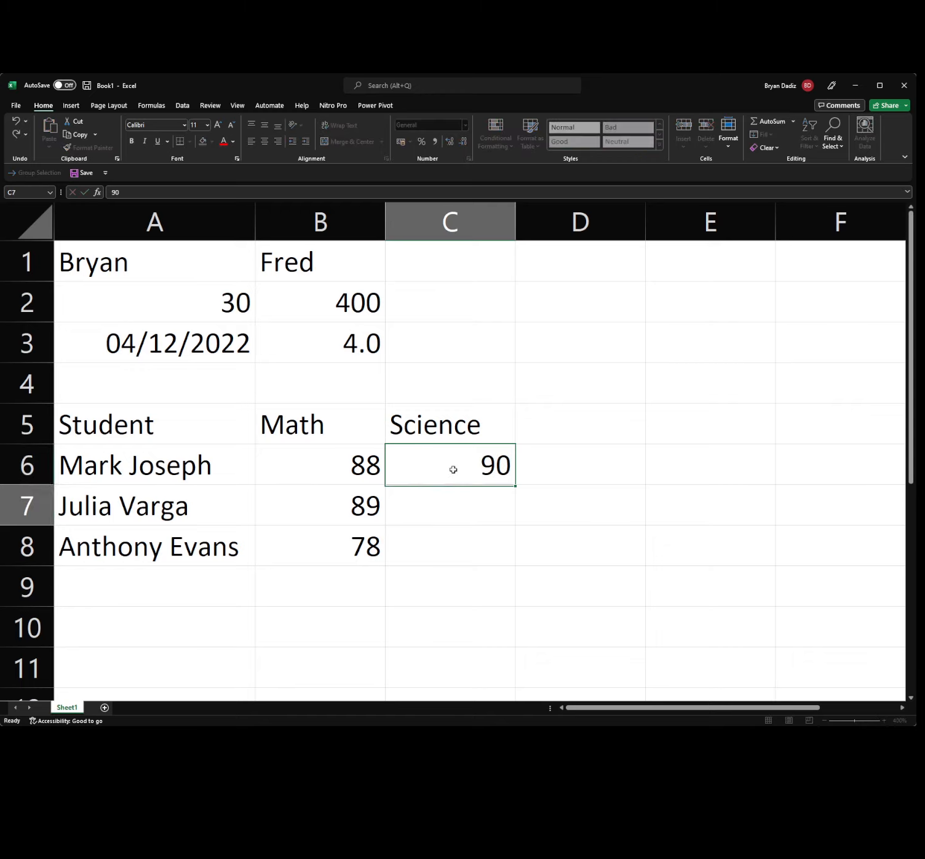
pyautogui.write('100')
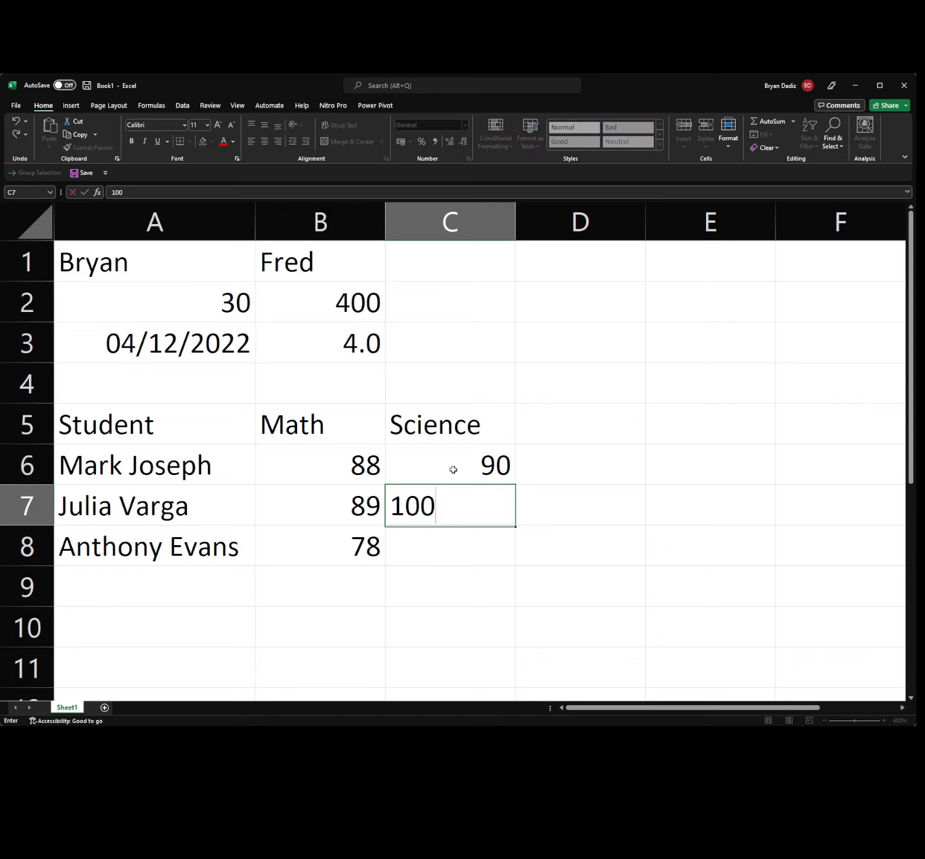
pyautogui.press('Return')
pyautogui.write('93')
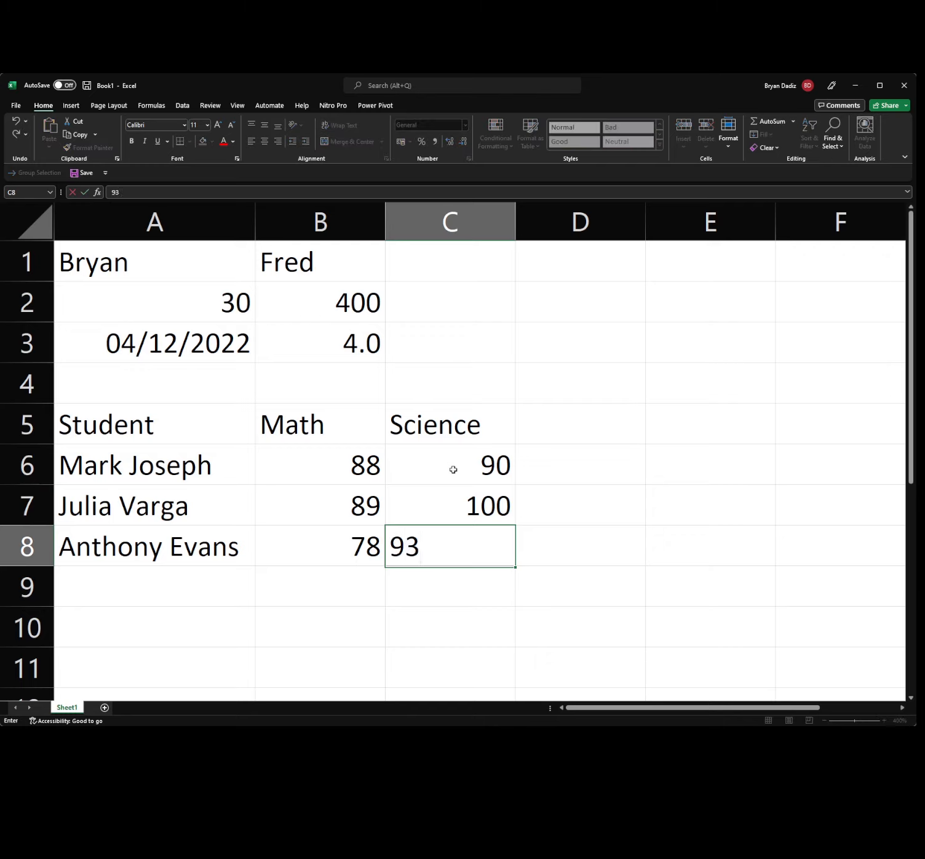
pyautogui.press('Return')
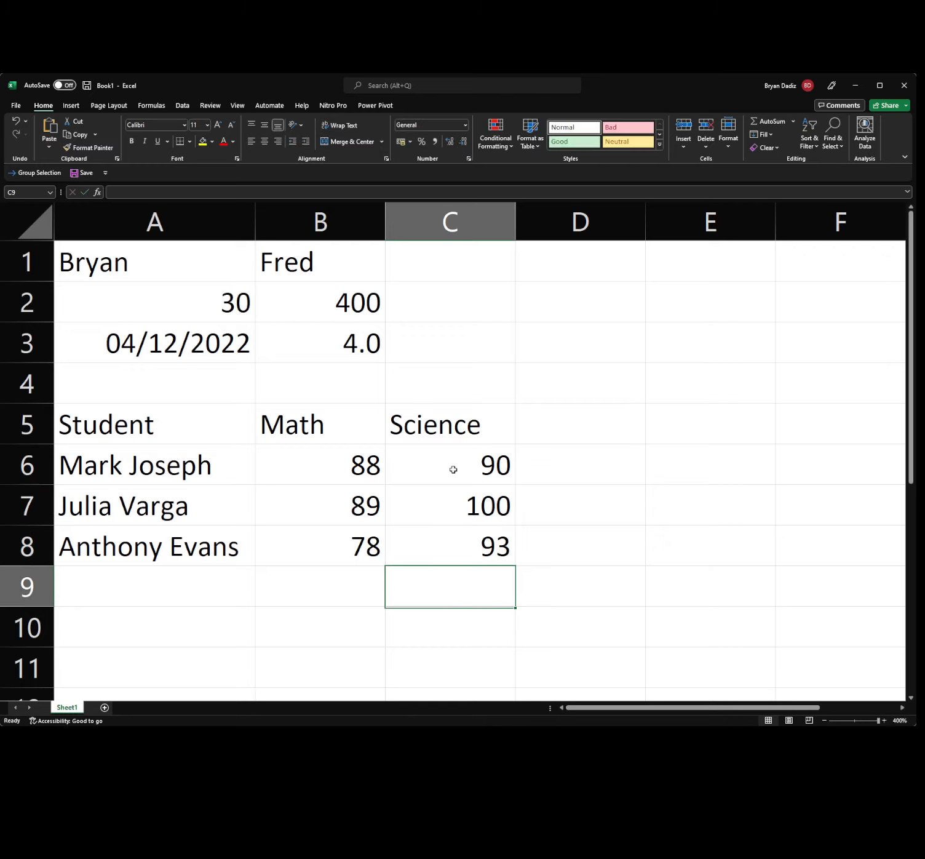
# Add the English heading in D5 with a score of 90 for all three students.
pyautogui.click(590, 436)
pyautogui.write('English')
pyautogui.press('Tab')
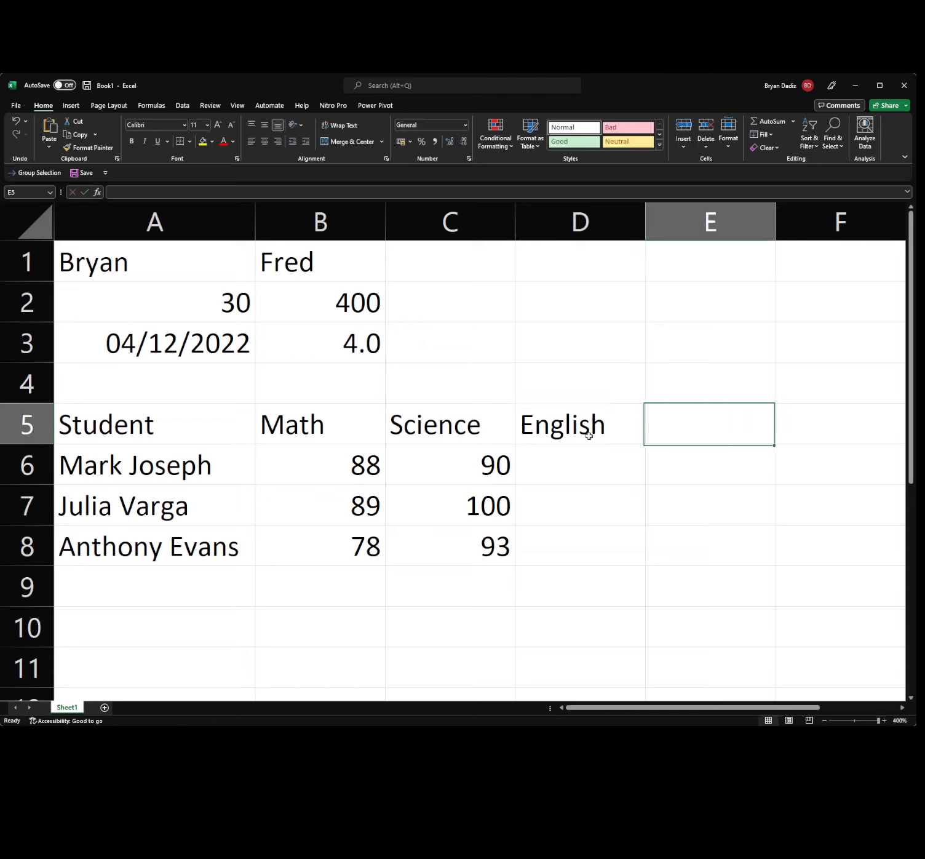
pyautogui.press('Return')
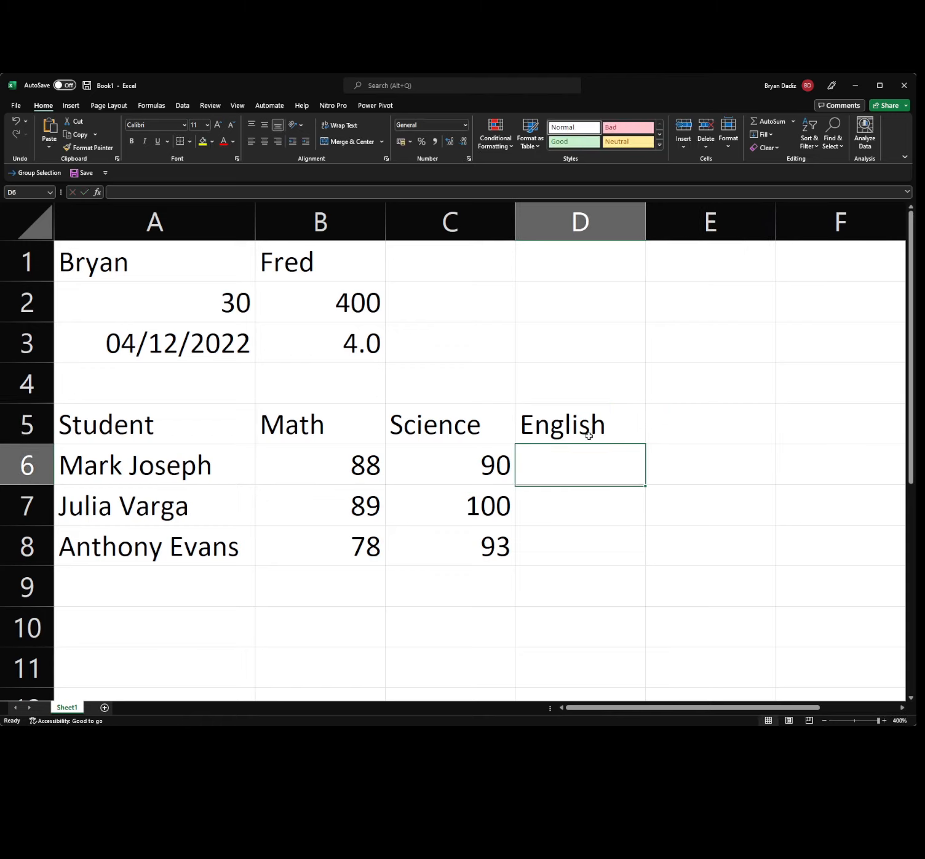
pyautogui.write('30')
pyautogui.press('BackSpace')
pyautogui.press('BackSpace')
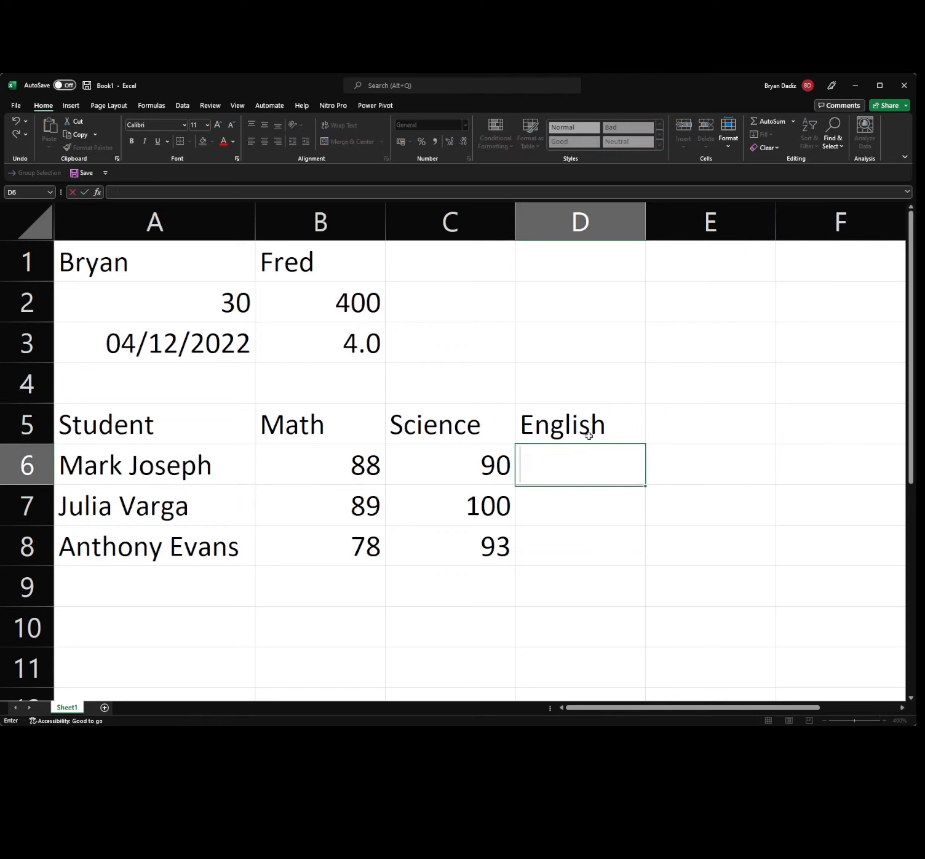
pyautogui.write('90')
pyautogui.press('Return')
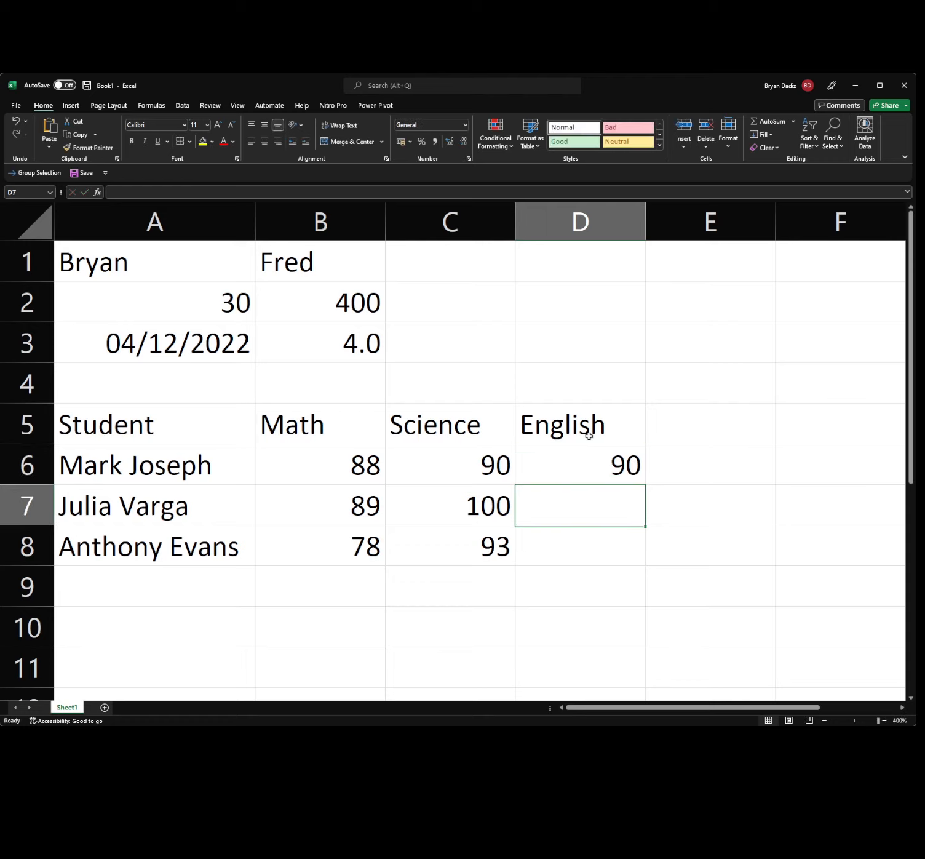
pyautogui.write('90')
pyautogui.press('Return')
pyautogui.write('90')
pyautogui.press('Return')
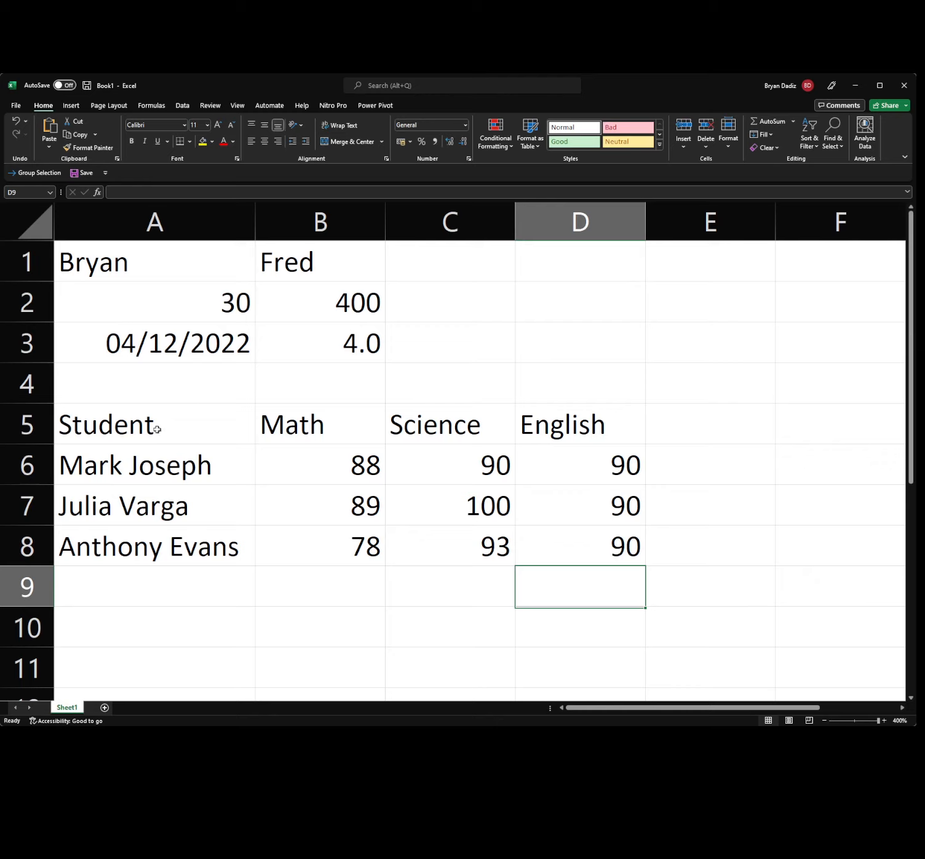
# Select the grades table A5:D8, then clear the selection.
pyautogui.click(560, 551)
pyautogui.click(131, 438)
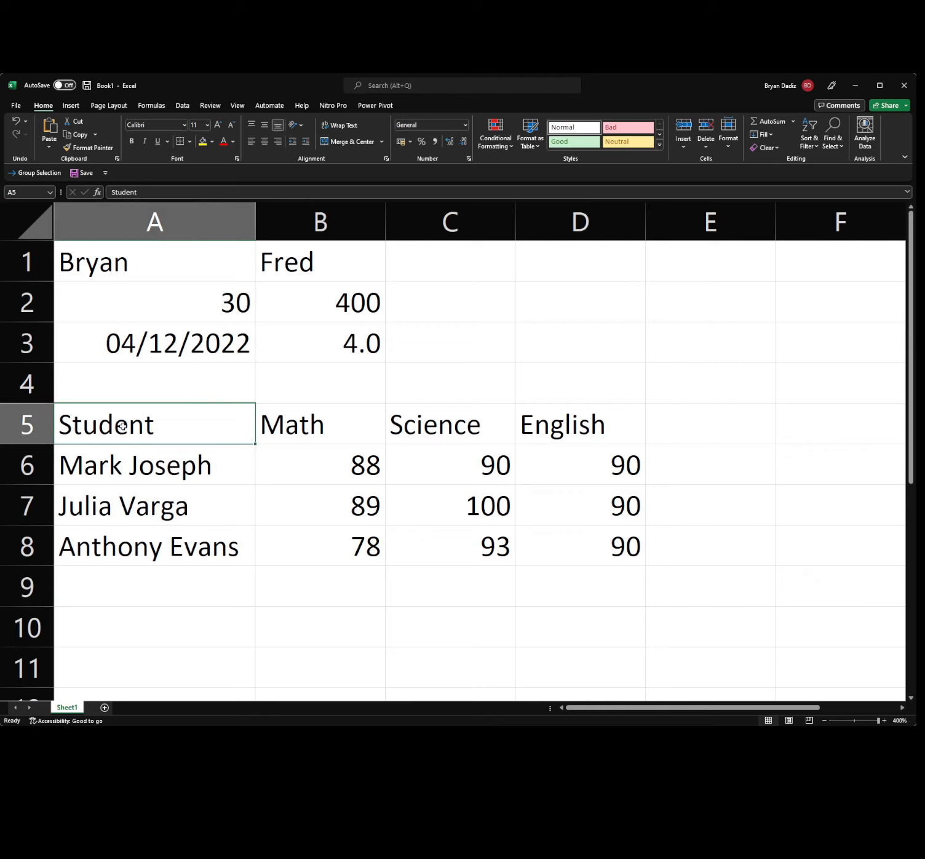
pyautogui.keyDown('shift'); pyautogui.click(580, 553); pyautogui.keyUp('shift')
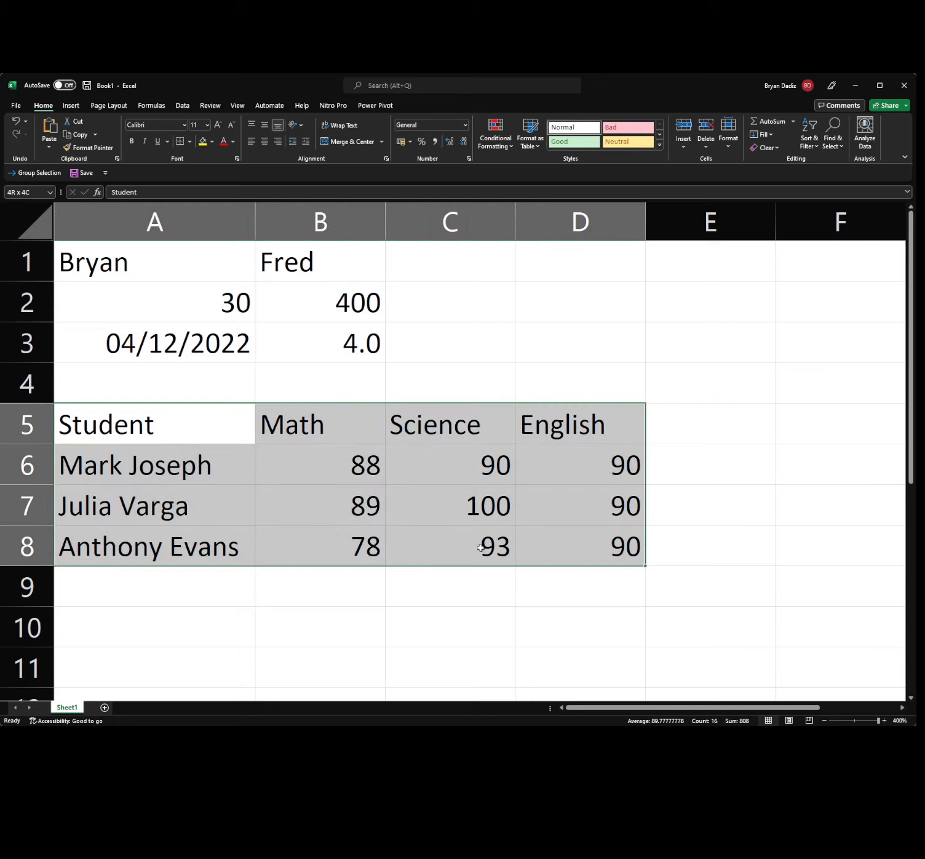
pyautogui.click(562, 551)
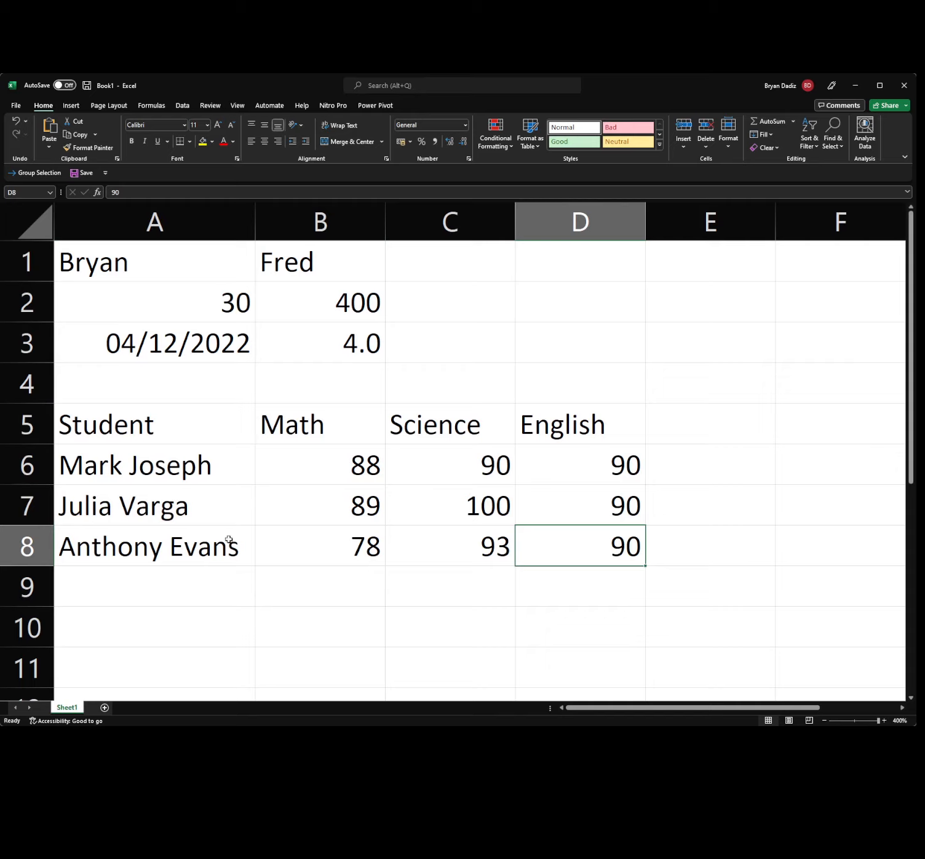
pyautogui.scroll(-3, 189, 469)
pyautogui.scroll(2, 189, 470)
pyautogui.scroll(-2, 190, 455)
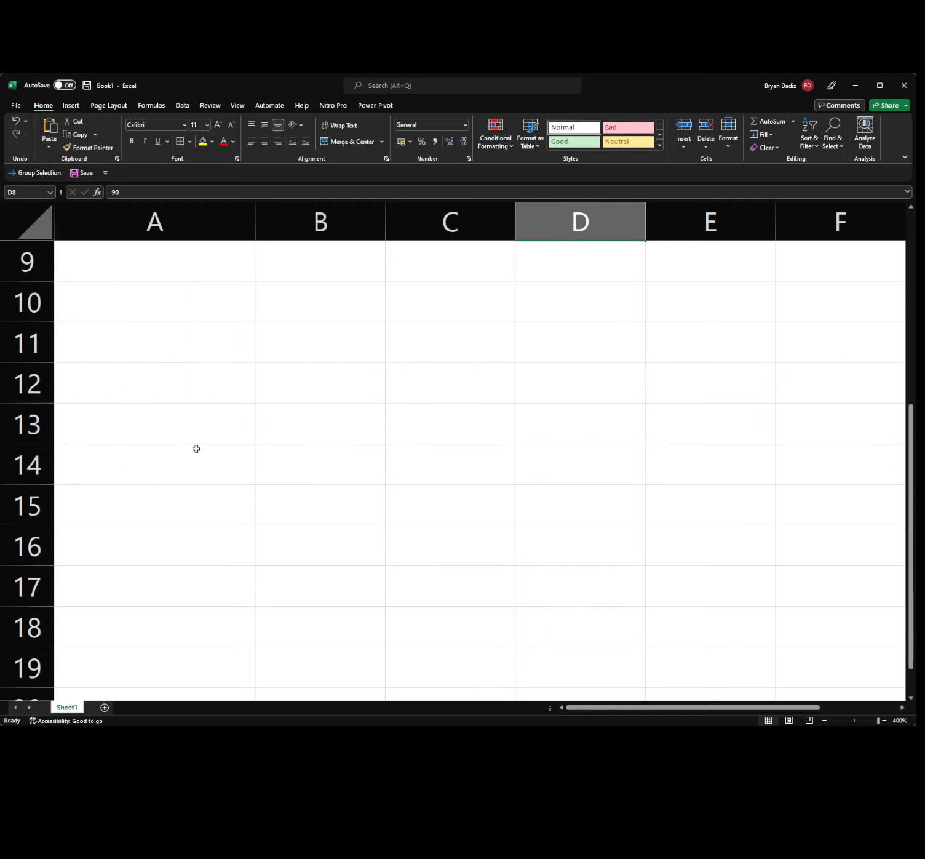
# Type Expenses in A10 followed by Food, Electricity, Toiletries and Internet below it.
pyautogui.click(130, 298)
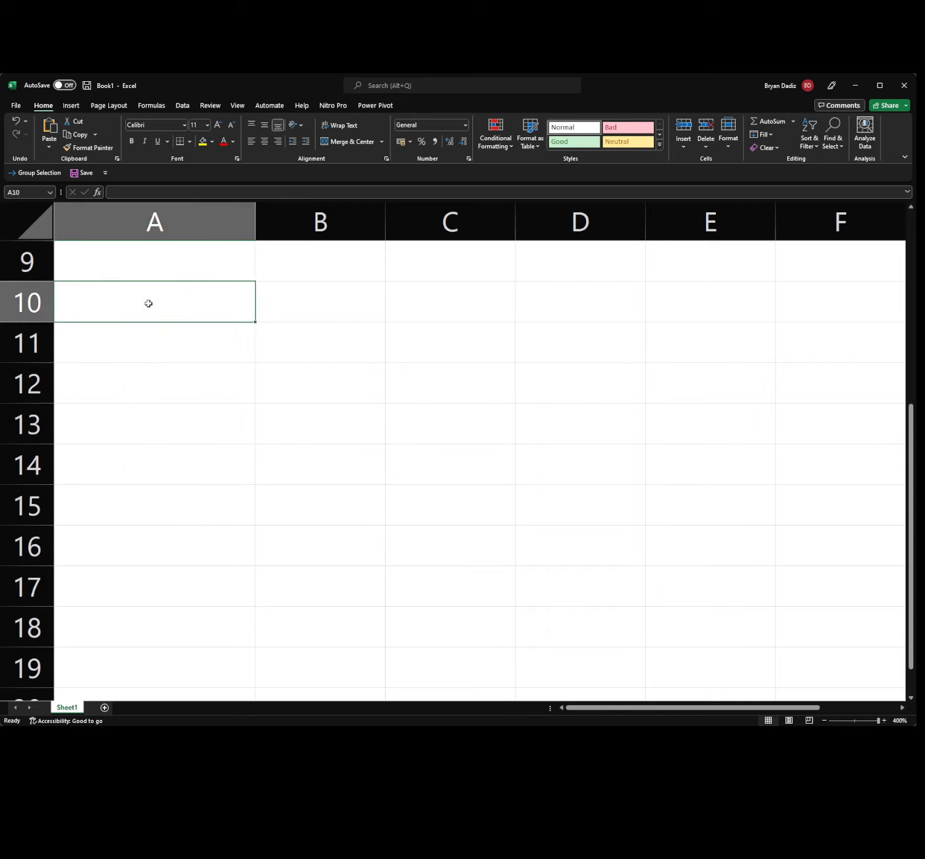
pyautogui.write('Exp')
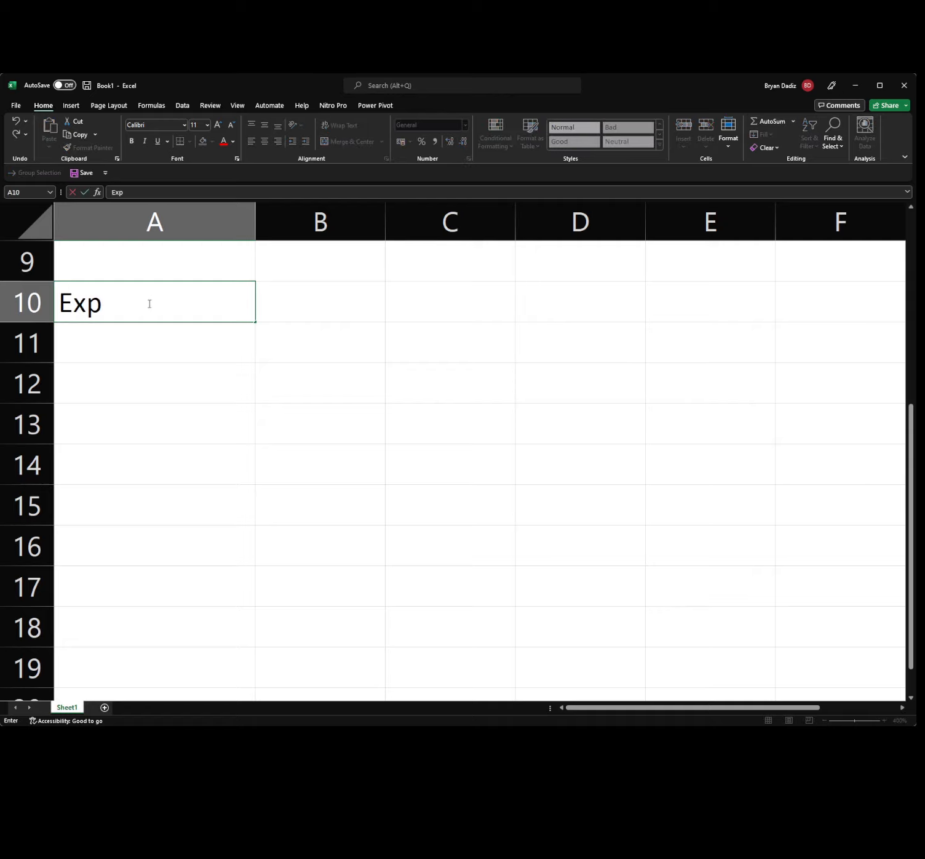
pyautogui.write('ensese')
pyautogui.press('Return')
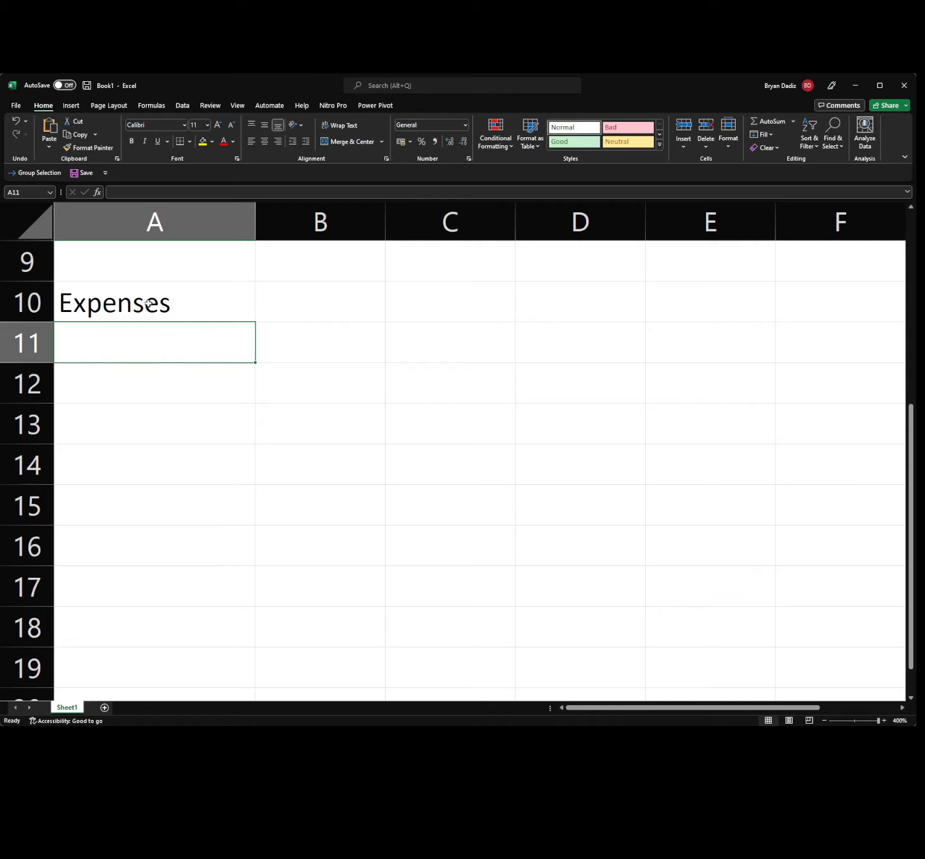
pyautogui.write('Food')
pyautogui.press('Return')
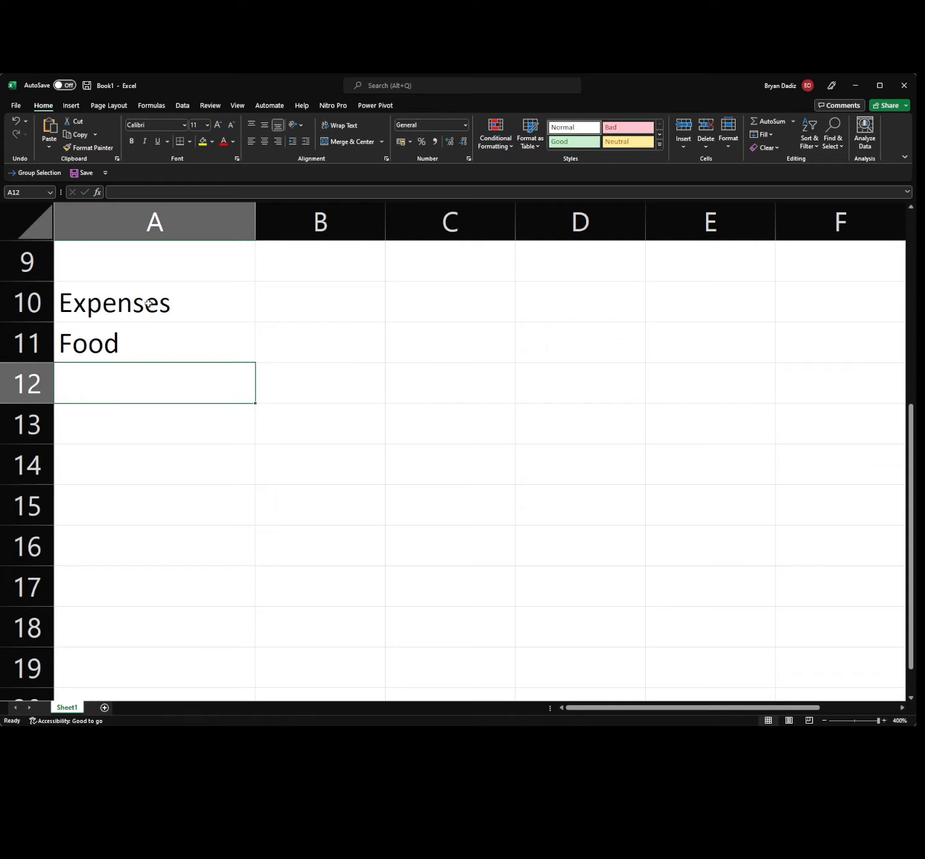
pyautogui.write('Elect')
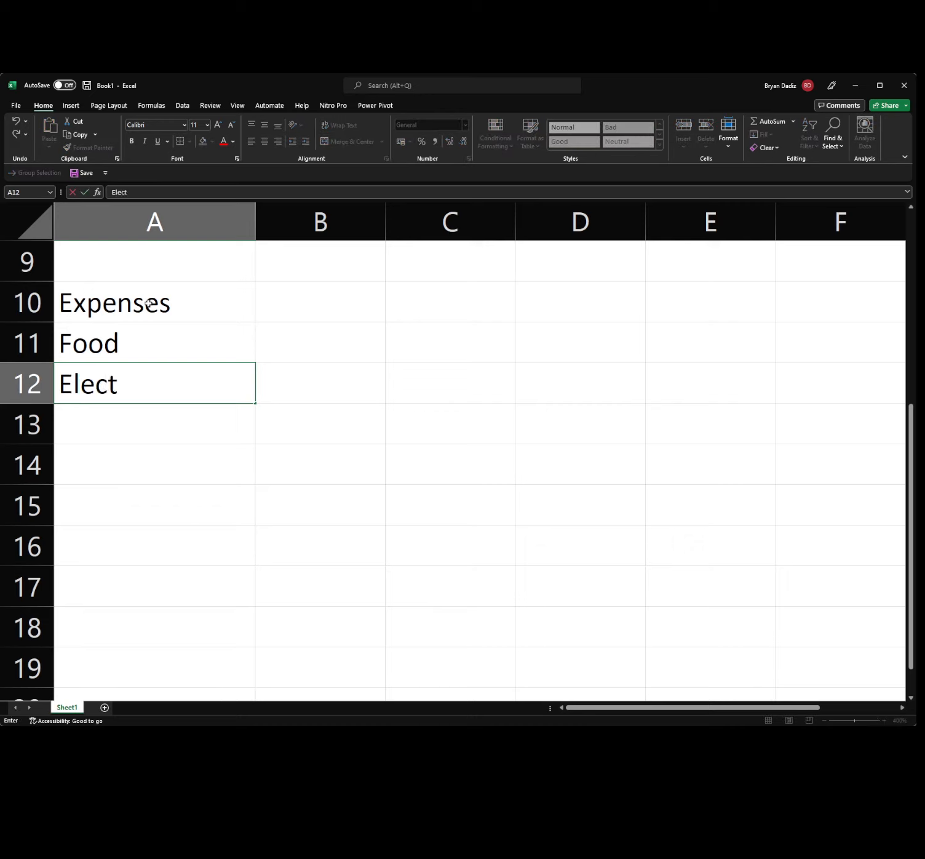
pyautogui.write('ricity')
pyautogui.press('Return')
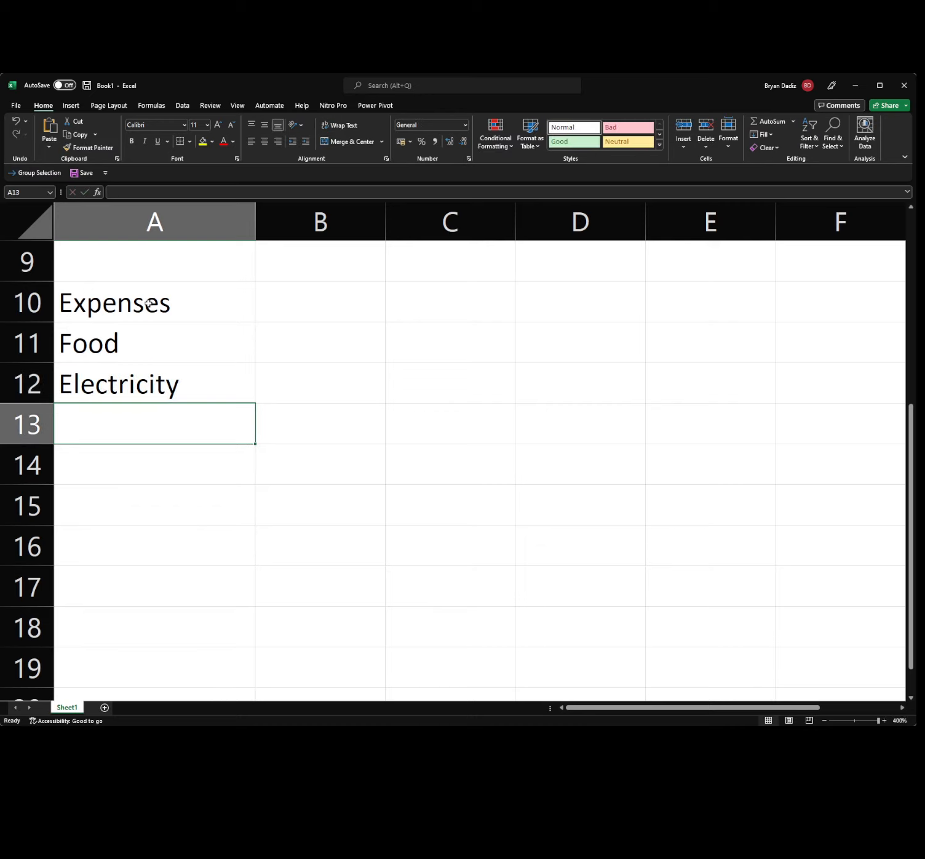
pyautogui.write('T')
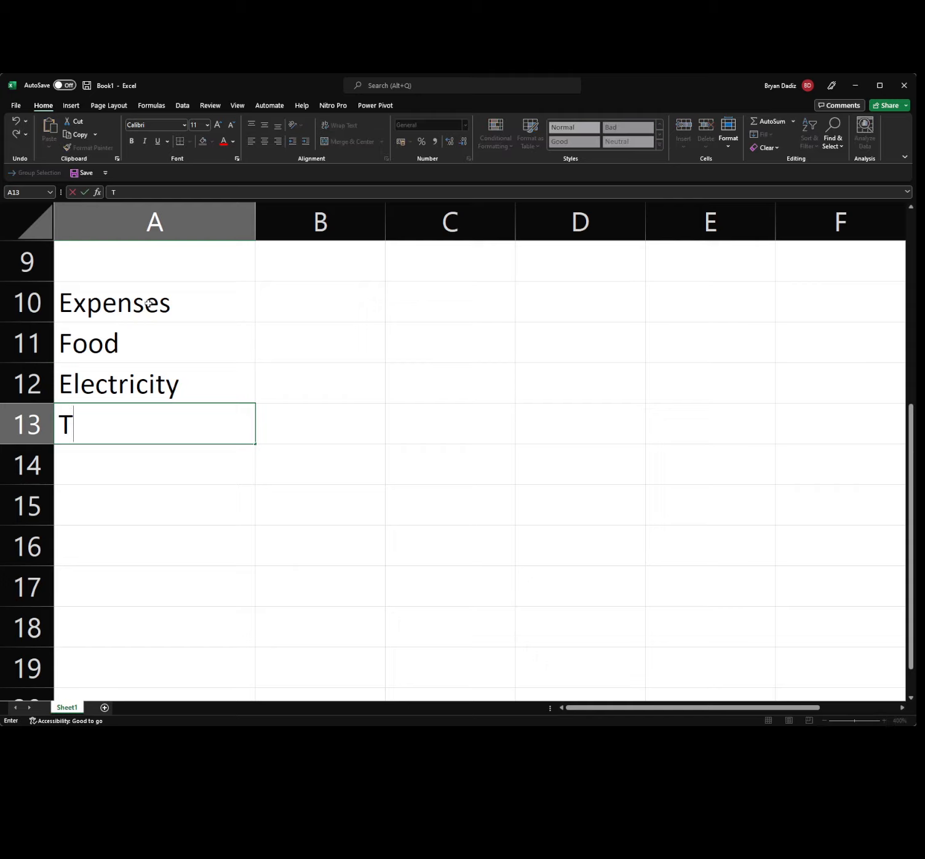
pyautogui.write('oiletries')
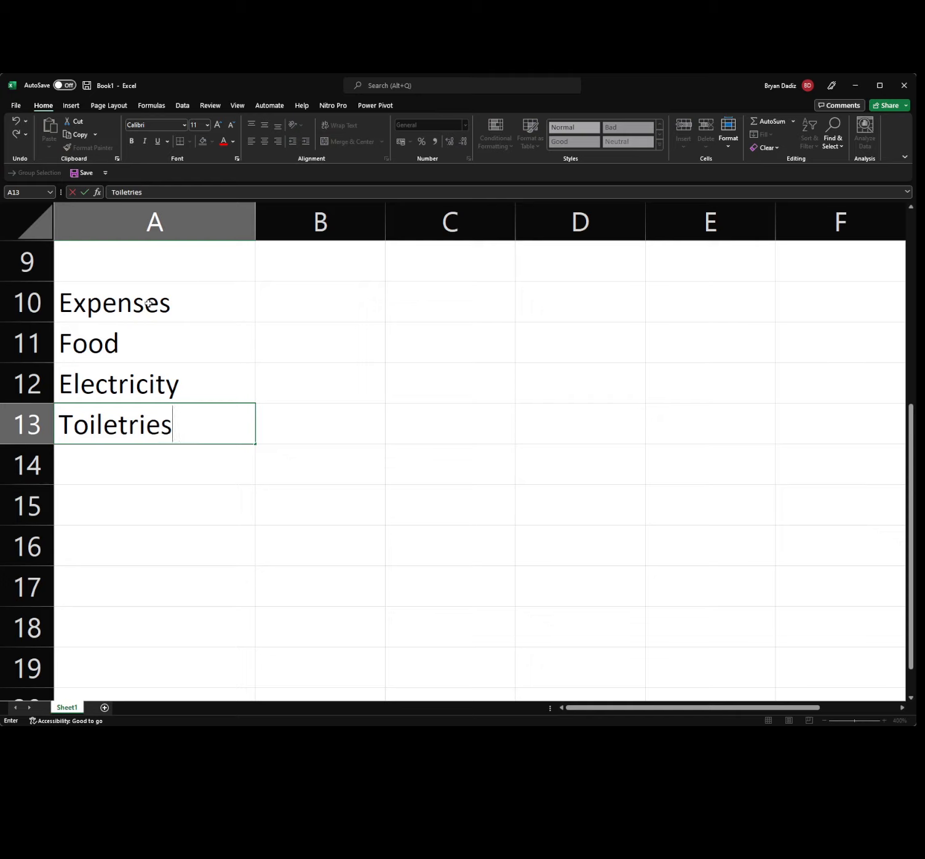
pyautogui.press('Return')
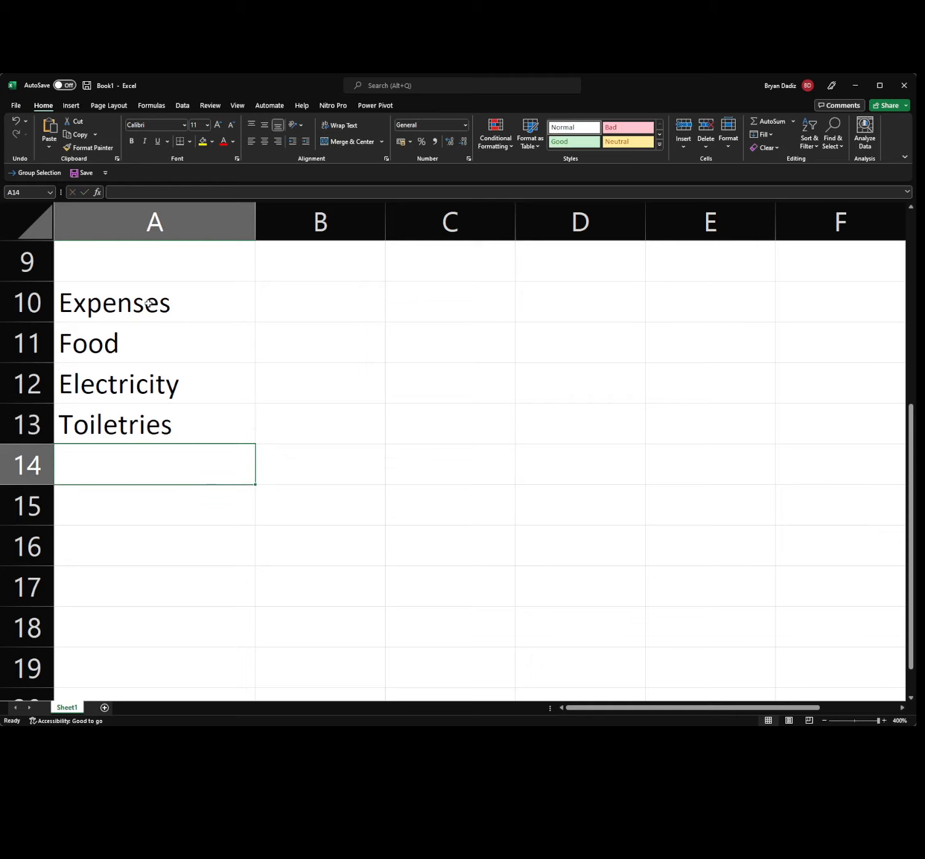
pyautogui.write('Internet')
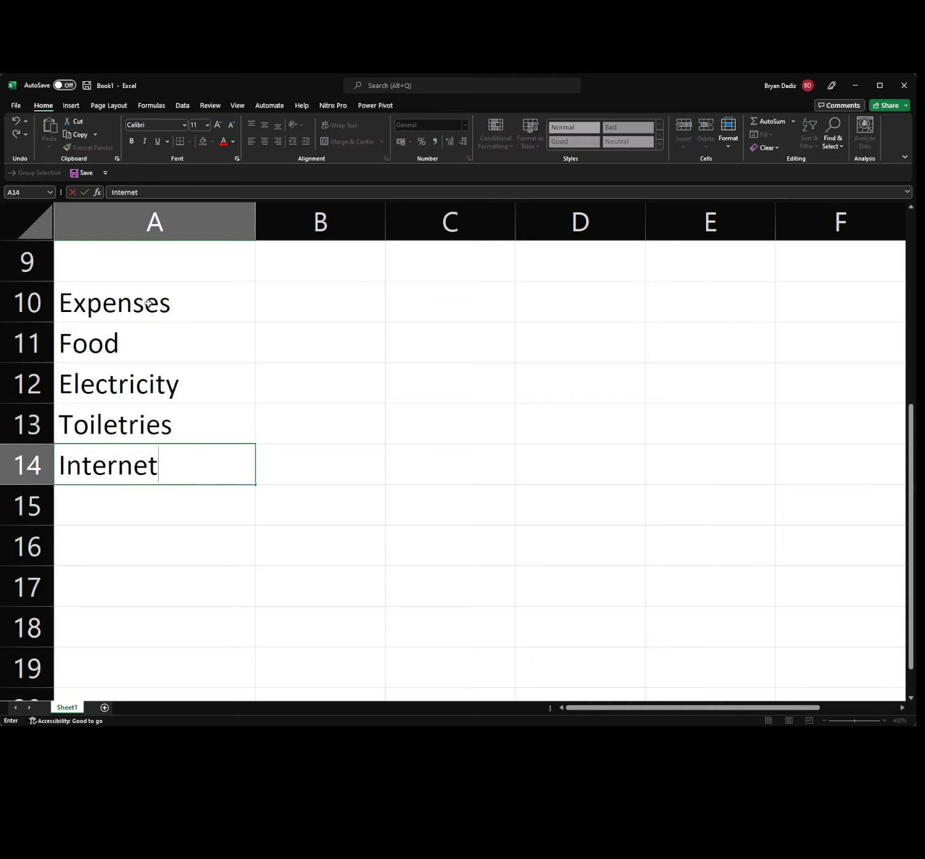
pyautogui.press('Tab')
pyautogui.click(283, 300)
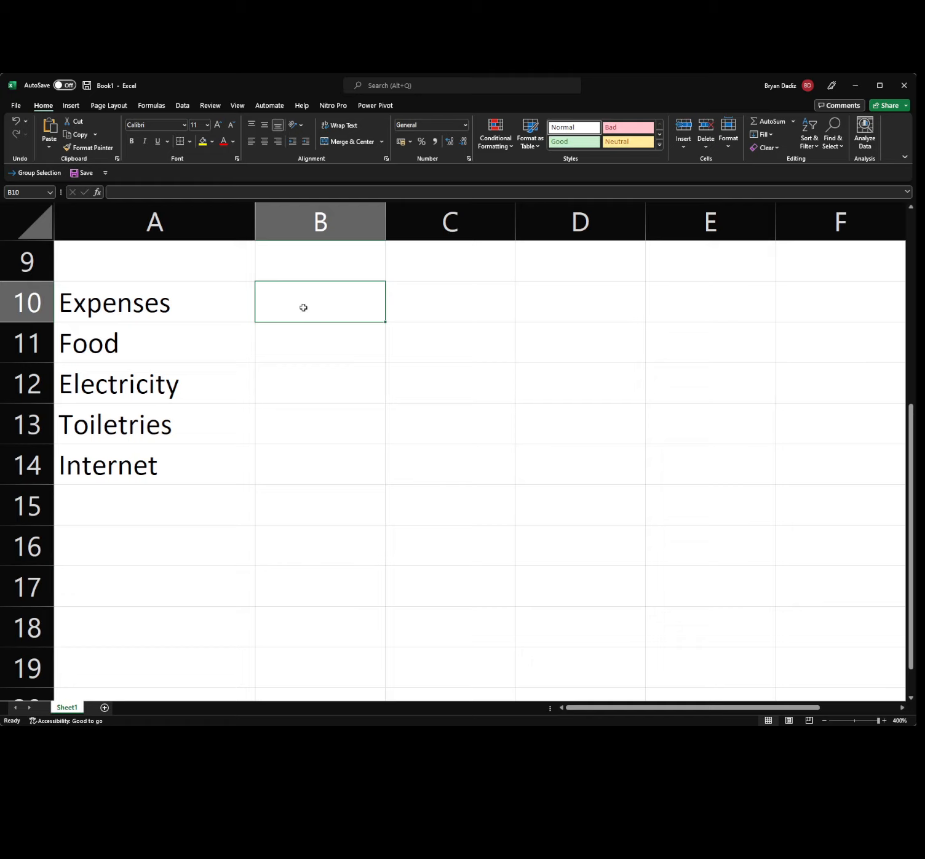
# Enter Amount in B10 with 3000, 3000, 5000 and 1500 in B11:B14.
pyautogui.write('Amount')
pyautogui.press('Return')
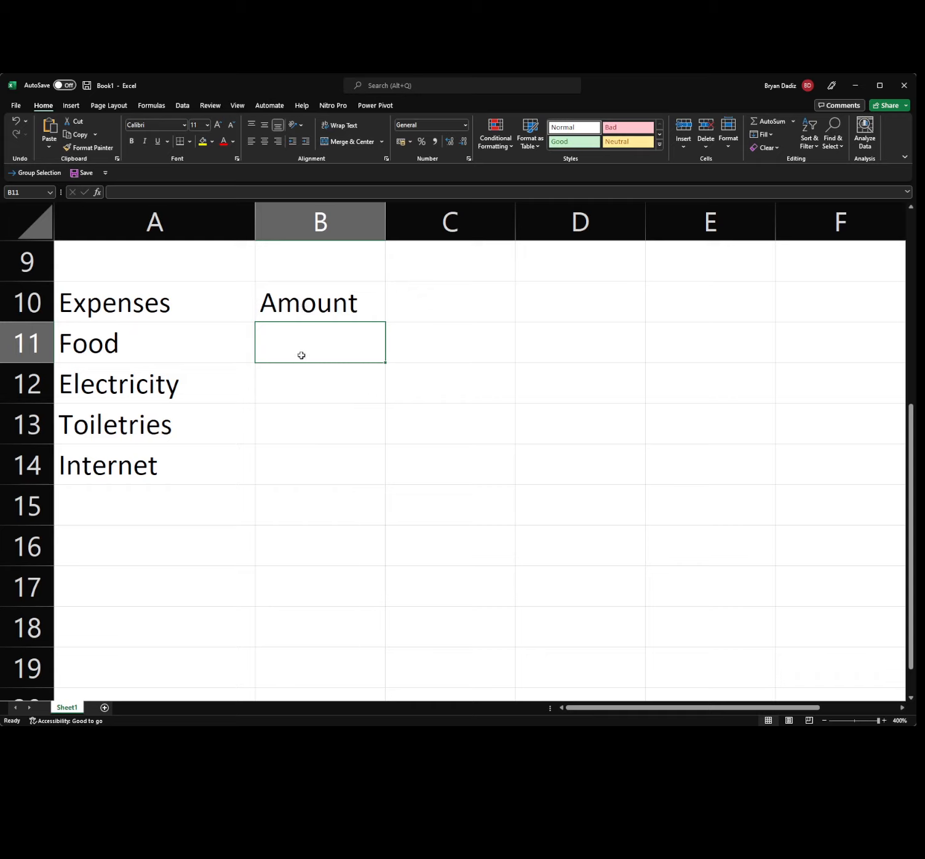
pyautogui.write('3000')
pyautogui.press('Return')
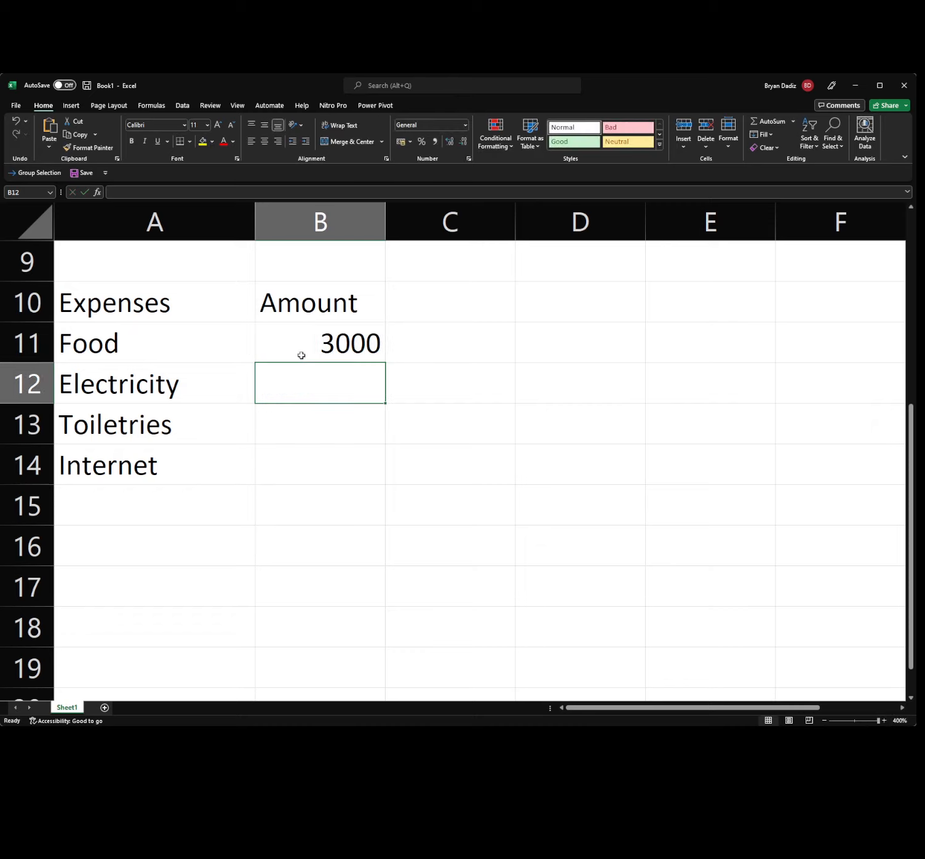
pyautogui.write('3000')
pyautogui.press('Return')
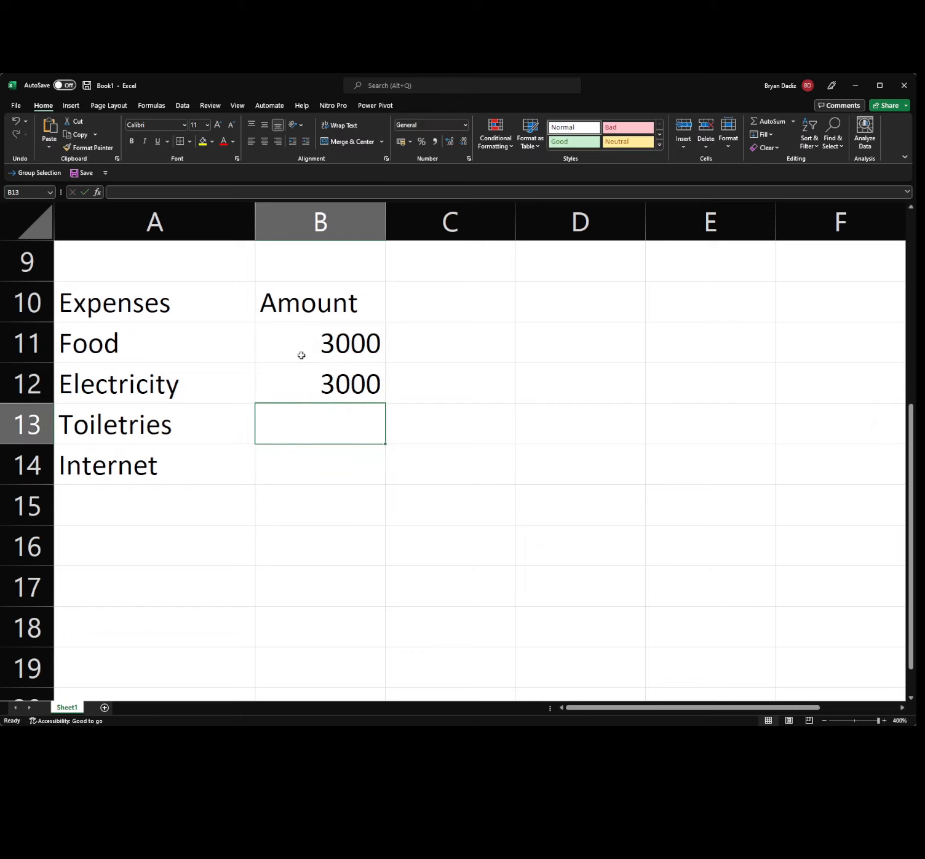
pyautogui.write('5000')
pyautogui.press('Return')
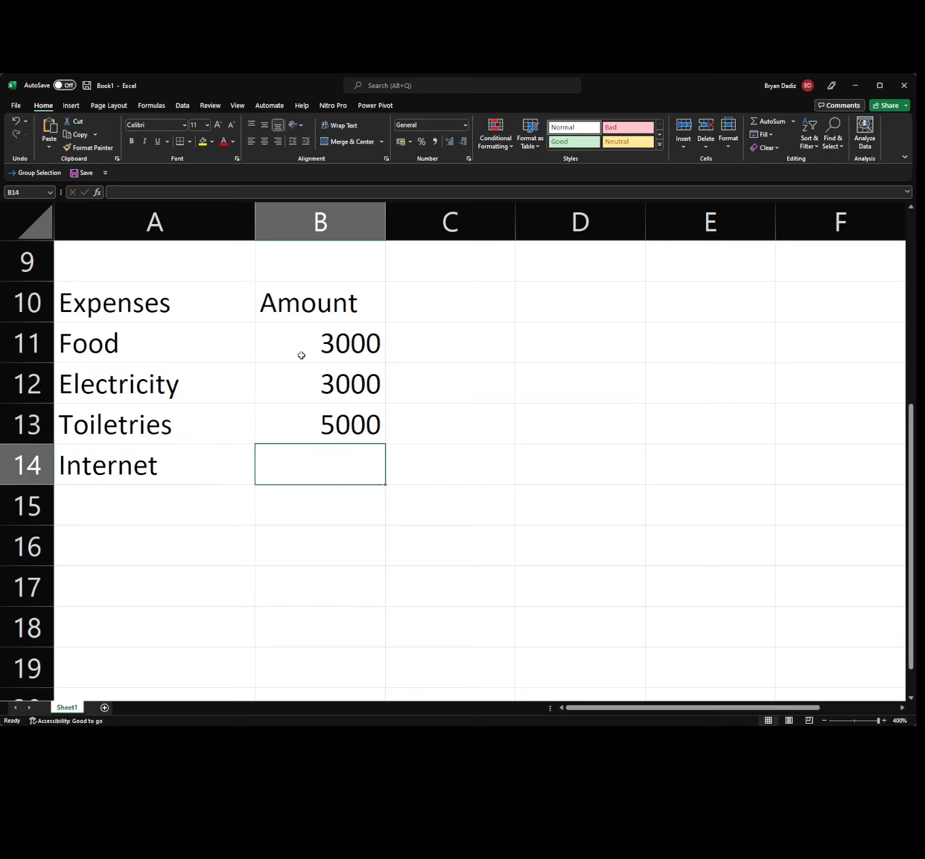
pyautogui.write('1500')
pyautogui.press('Return')
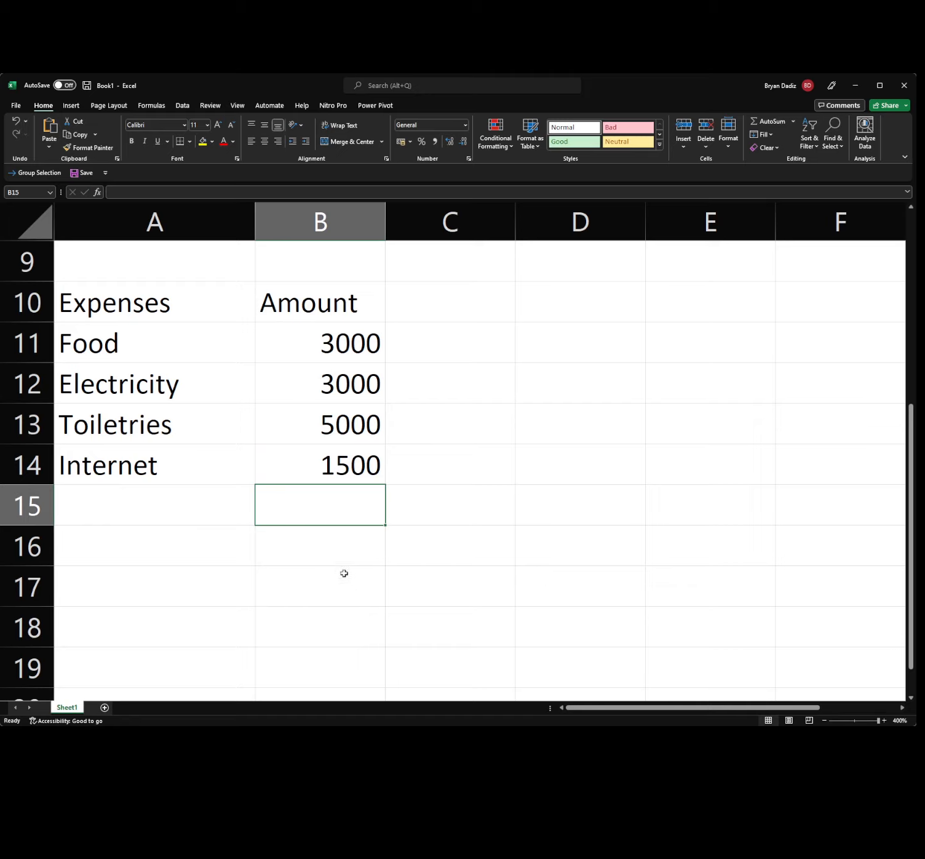
# Apply the peso (₱) Accounting Number Format to the amounts in B11:B14.
pyautogui.click(310, 342)
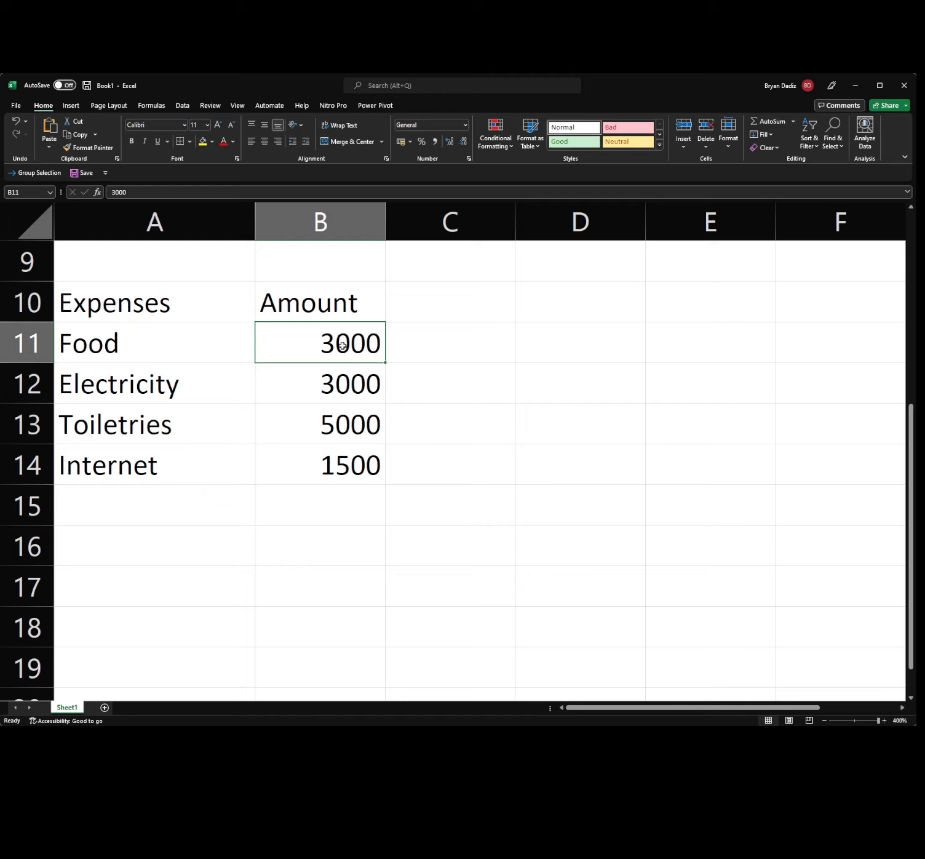
pyautogui.keyDown('shift'); pyautogui.click(351, 466); pyautogui.keyUp('shift')
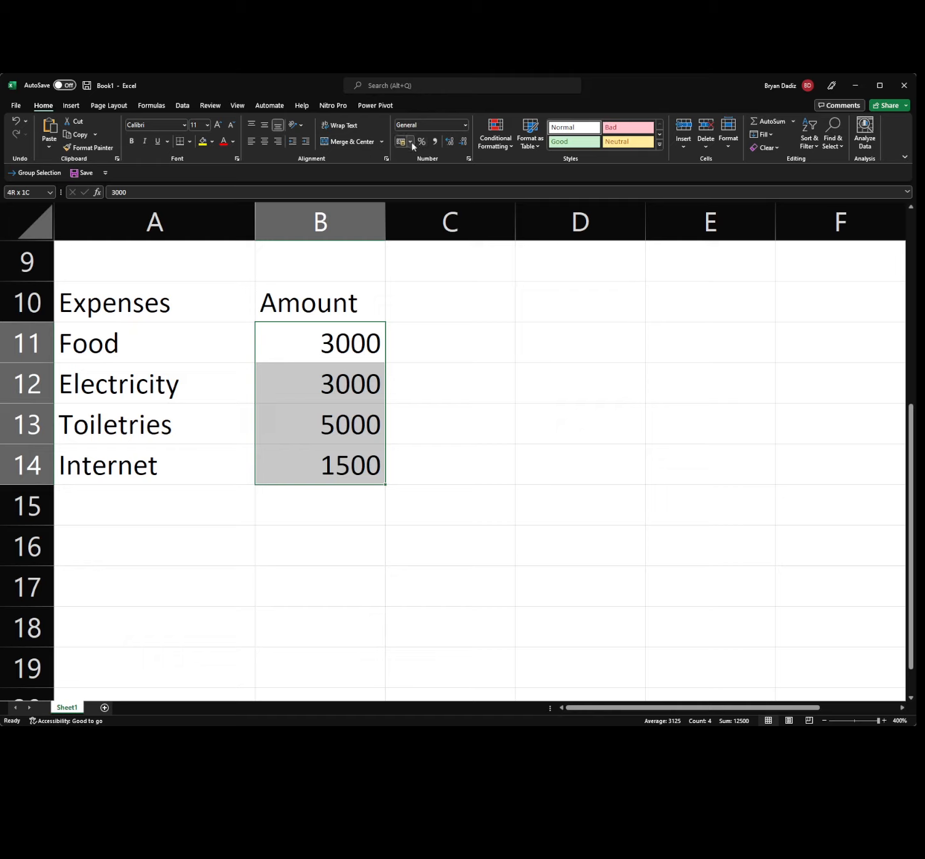
pyautogui.click(440, 157)
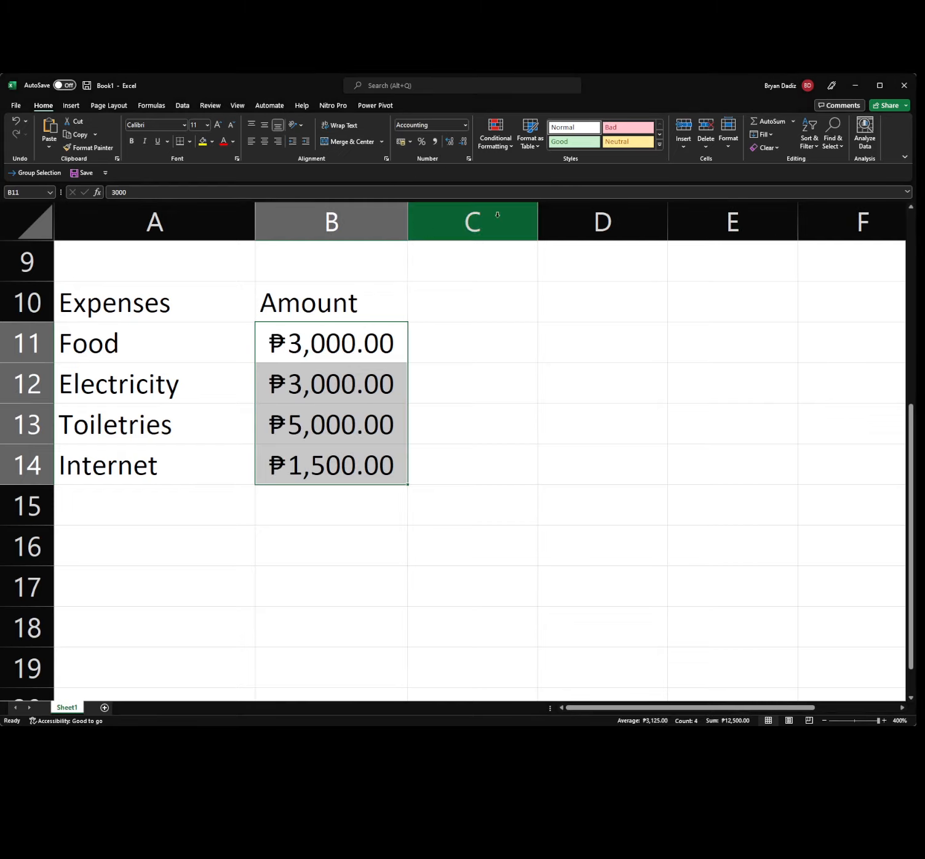
pyautogui.click(435, 123)
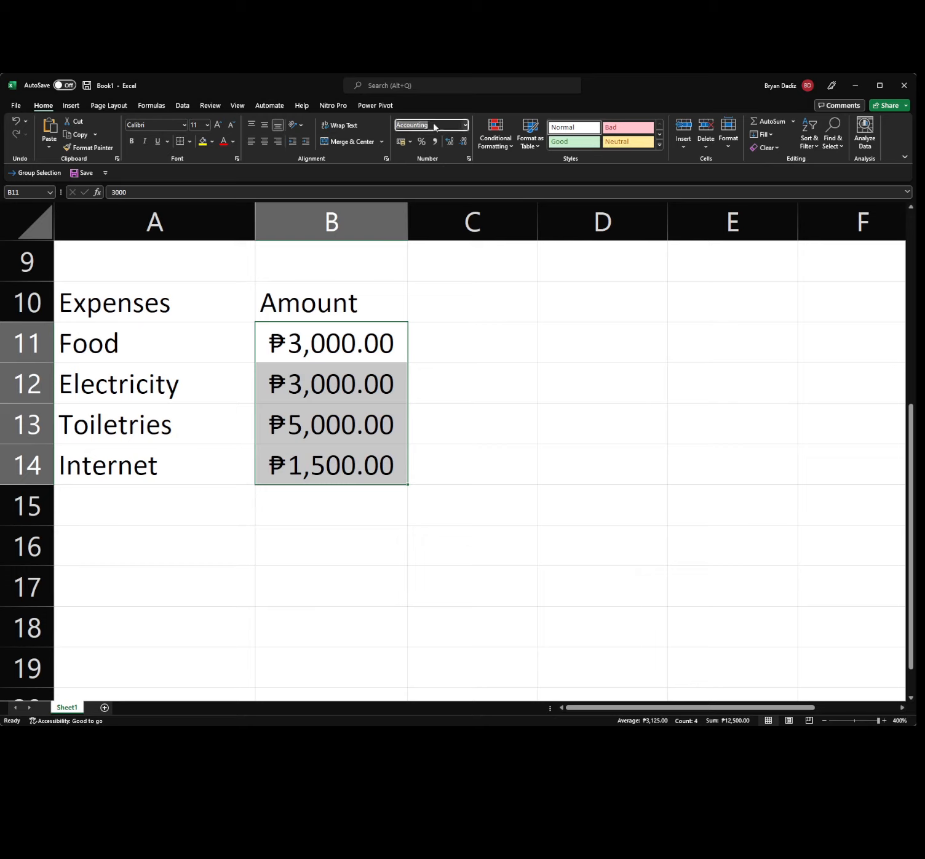
pyautogui.click(455, 341)
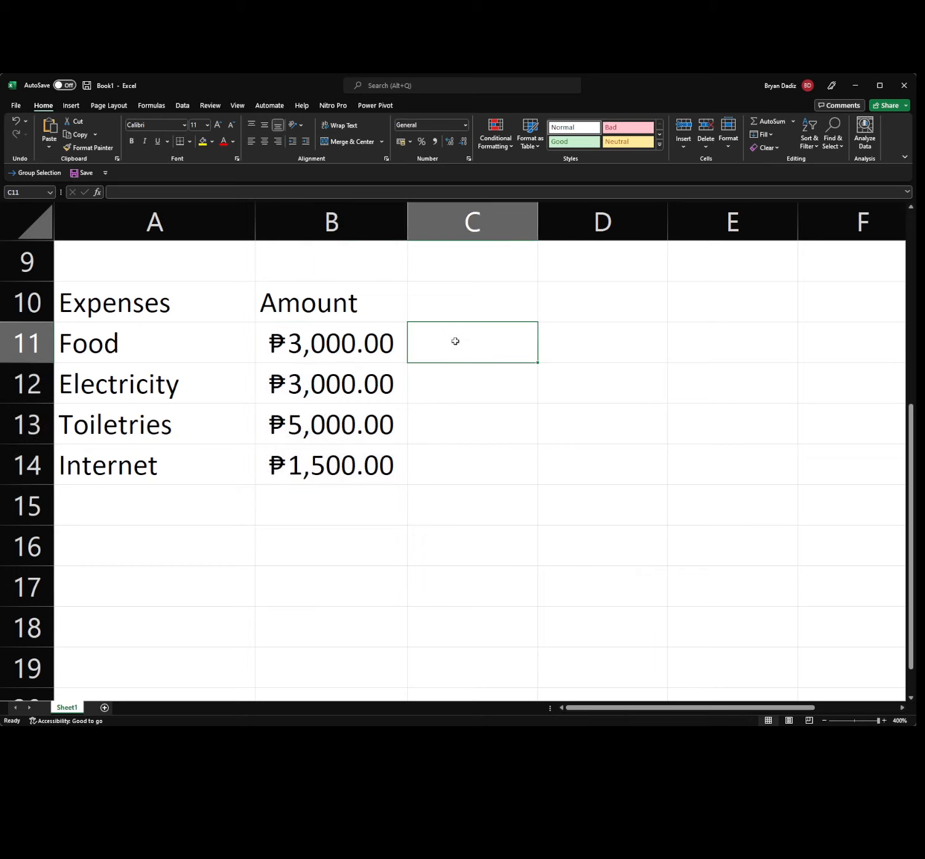
# Check the amount formats and select the expenses data A10:B14.
pyautogui.click(272, 311)
pyautogui.click(206, 309)
pyautogui.click(205, 403)
pyautogui.click(374, 468)
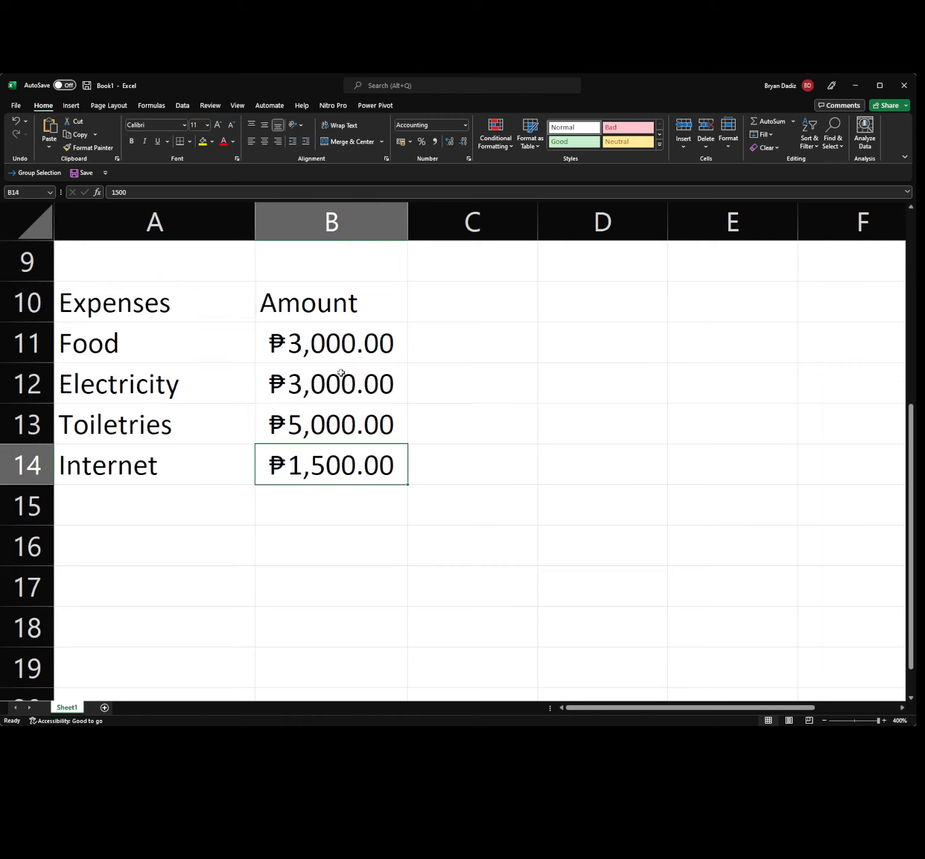
pyautogui.click(161, 313)
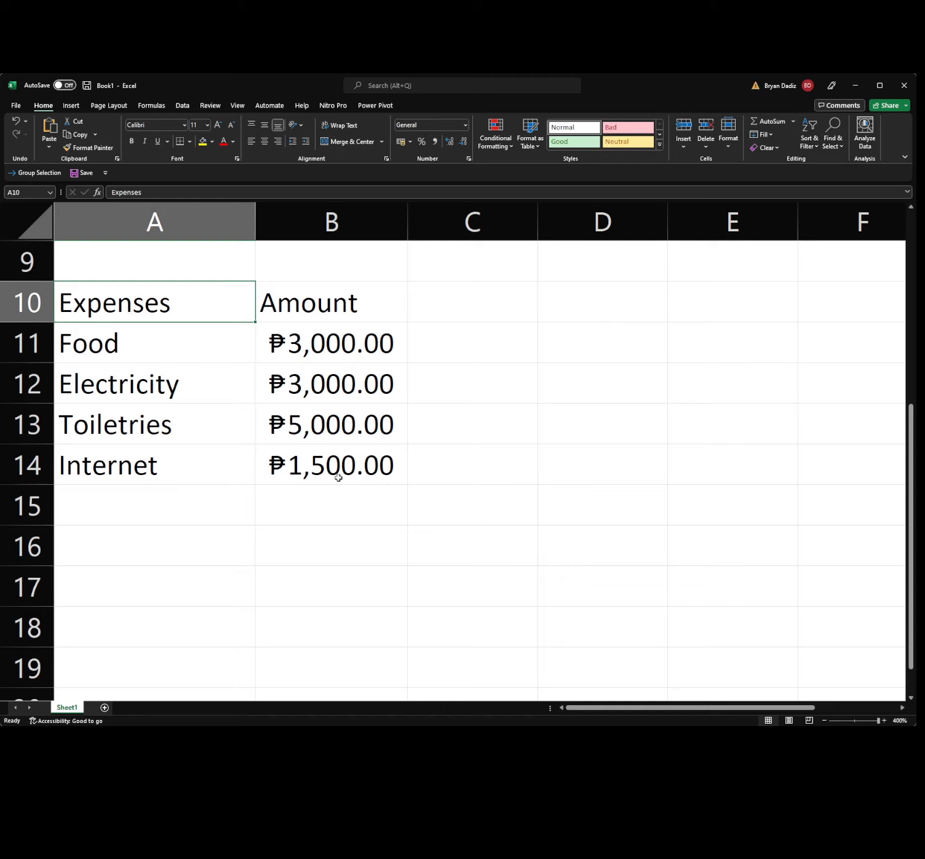
pyautogui.keyDown('shift'); pyautogui.click(338, 477); pyautogui.keyUp('shift')
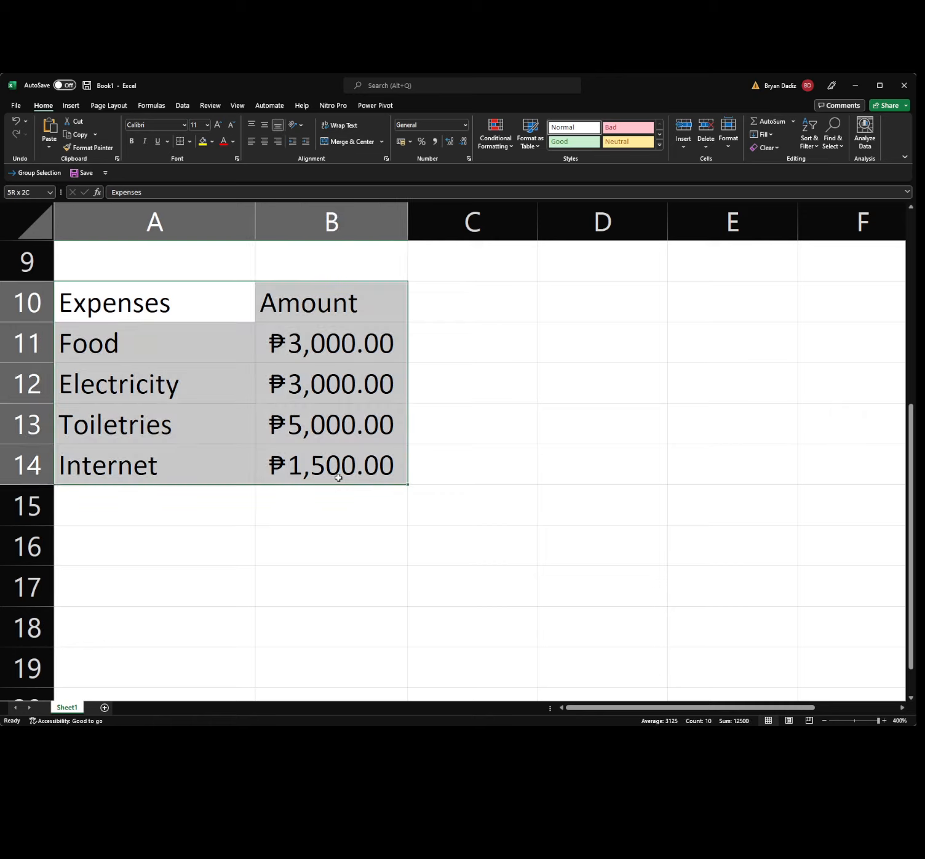
# Insert a table from A10:B14 with headers, giving a blue header and banded rows.
pyautogui.click(72, 106)
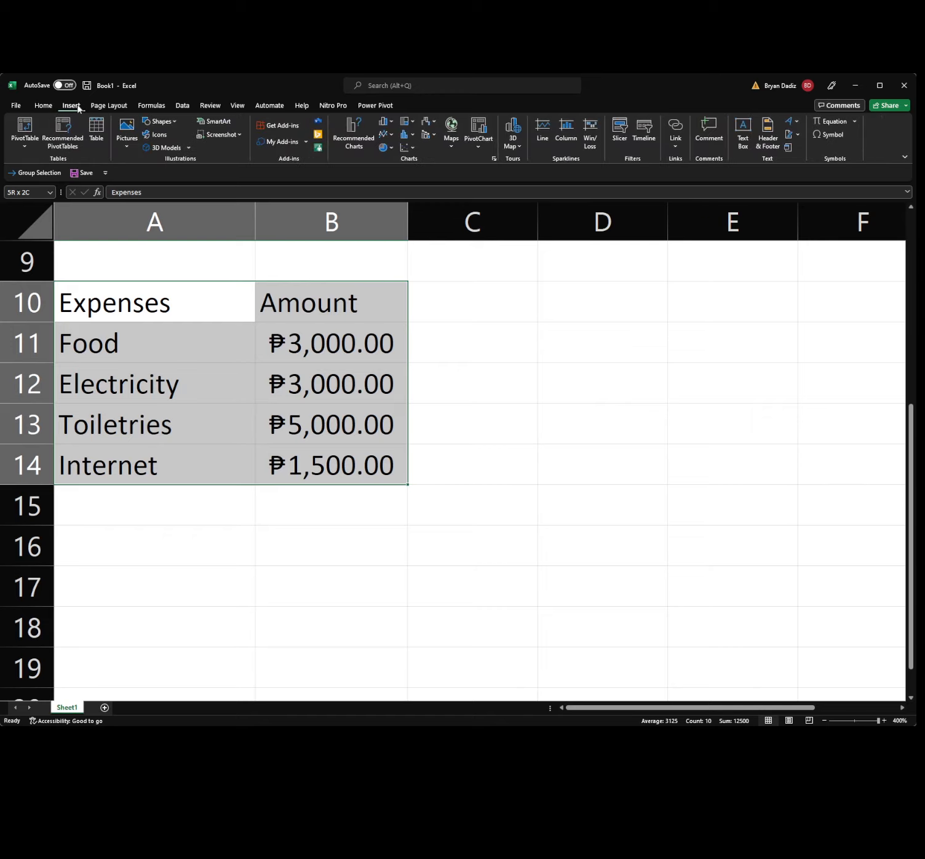
pyautogui.click(101, 134)
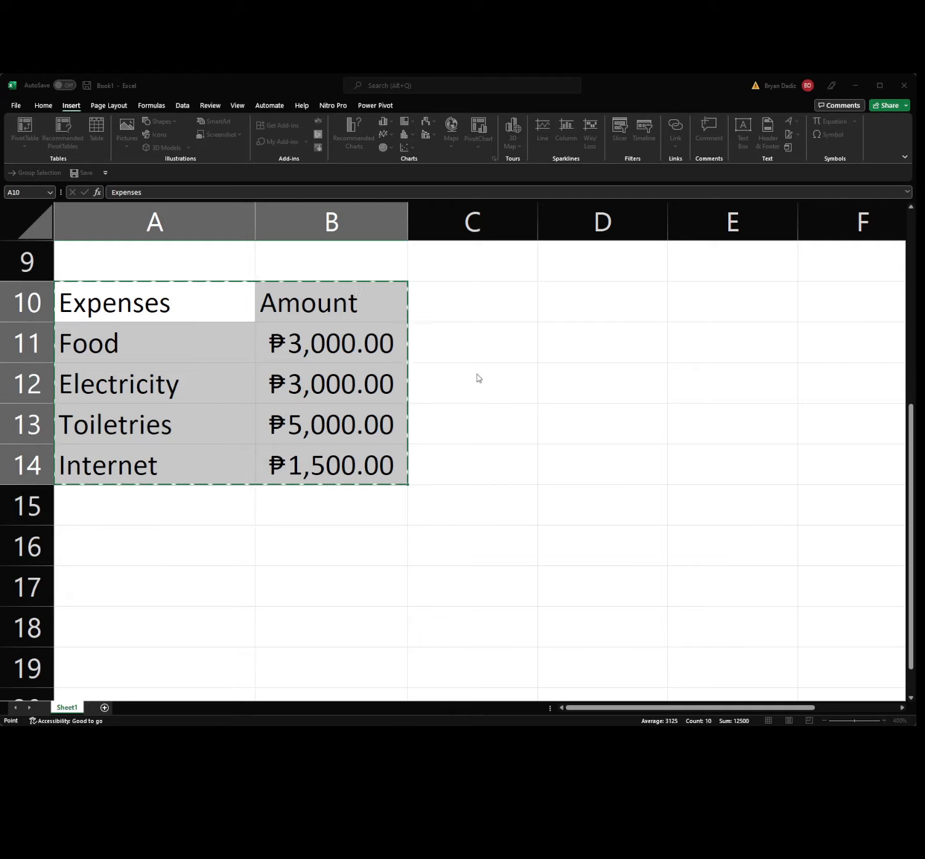
pyautogui.press('Return')
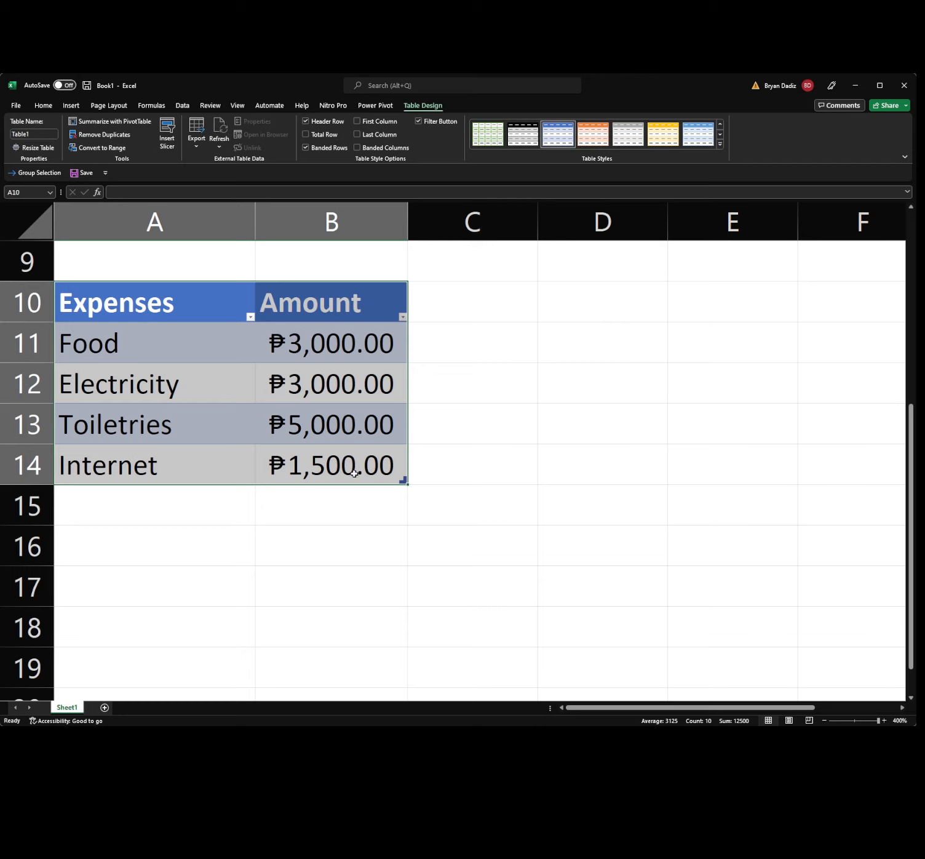
pyautogui.click(141, 497)
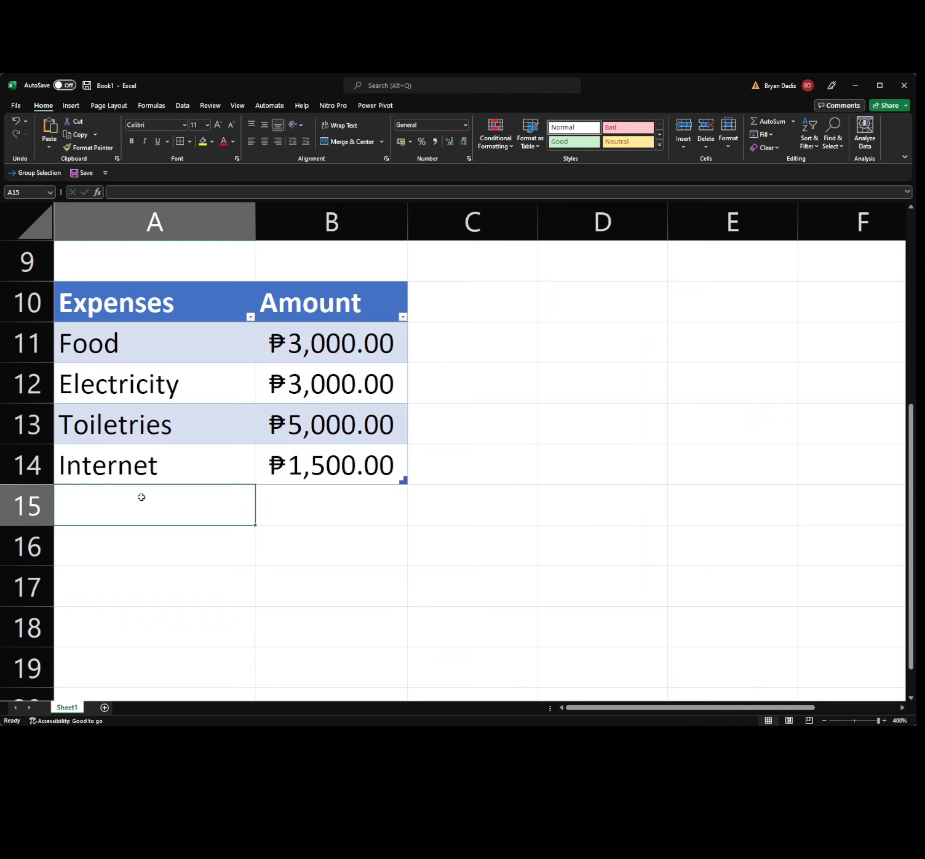
pyautogui.write('dine')
pyautogui.press('BackSpace')
pyautogui.press('BackSpace')
pyautogui.press('BackSpace')
pyautogui.press('BackSpace')
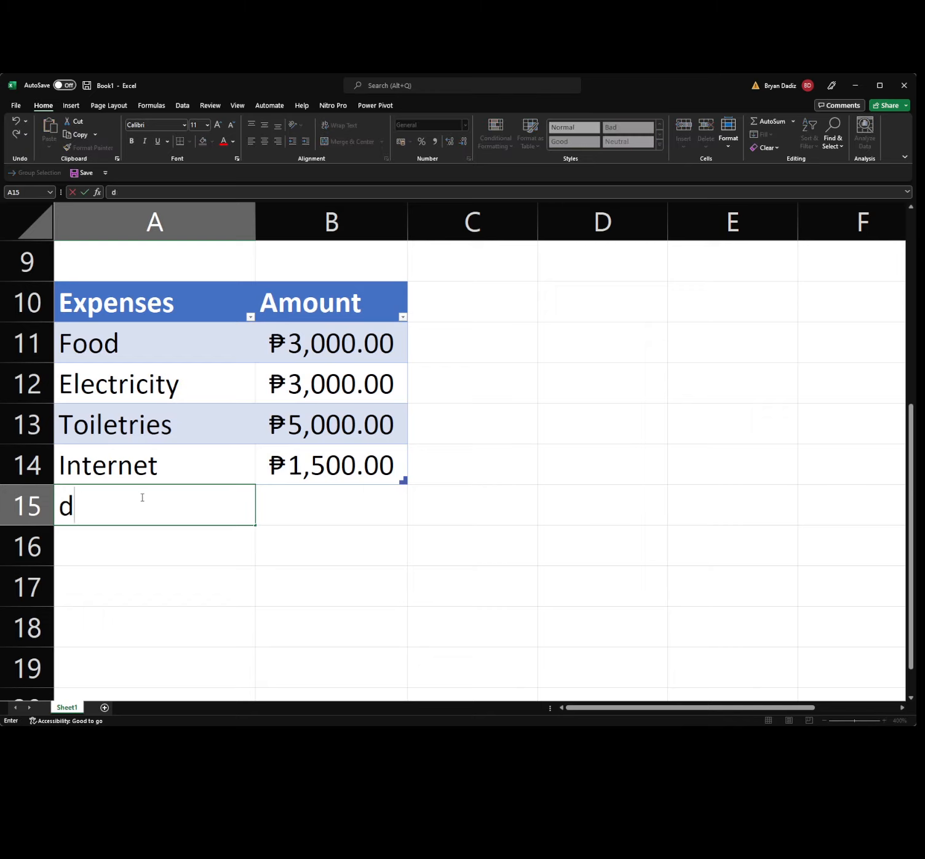
pyautogui.write('Retau')
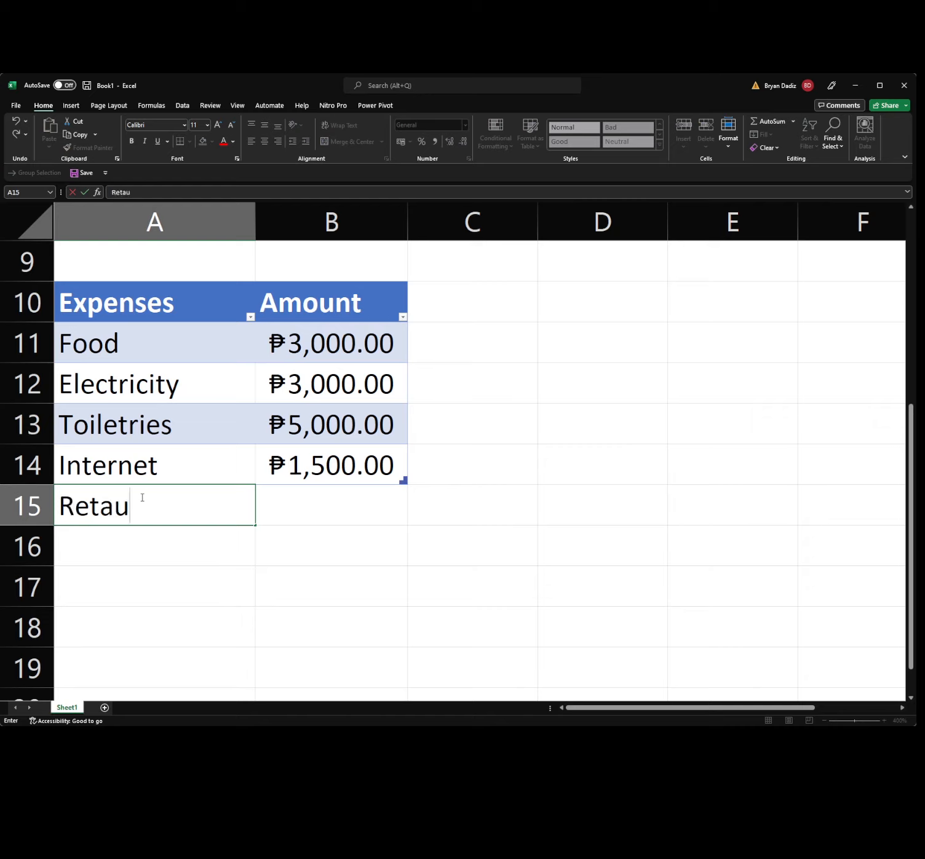
pyautogui.write('rant')
pyautogui.press('Tab')
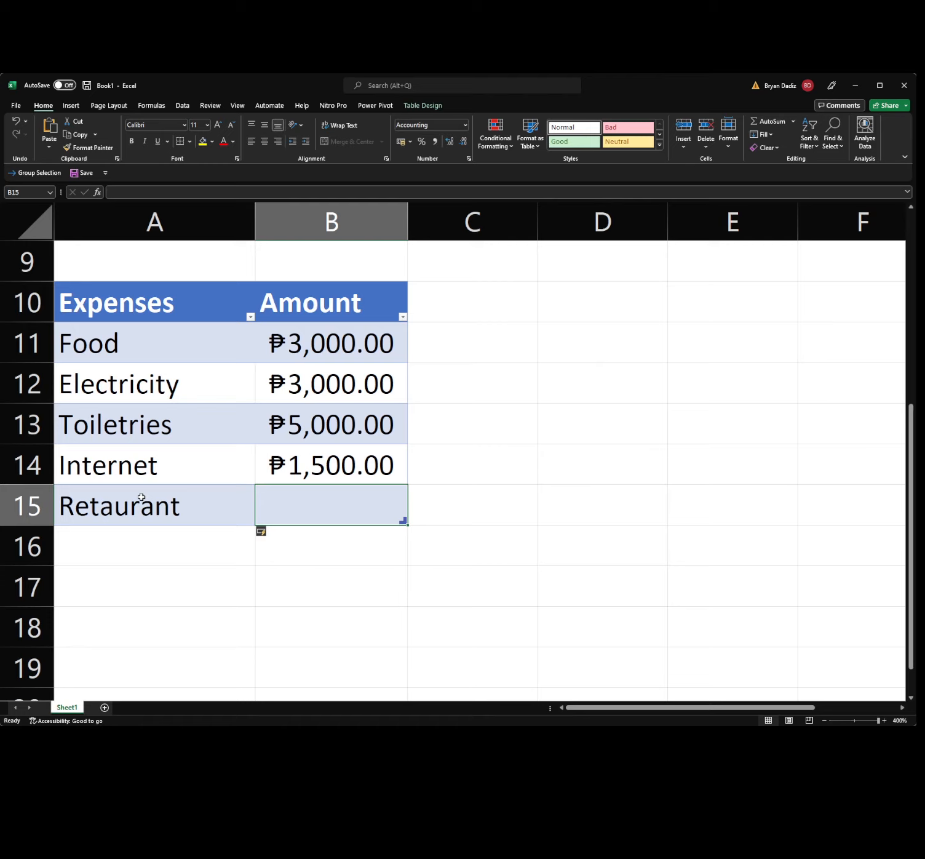
pyautogui.write('1000')
pyautogui.press('Return')
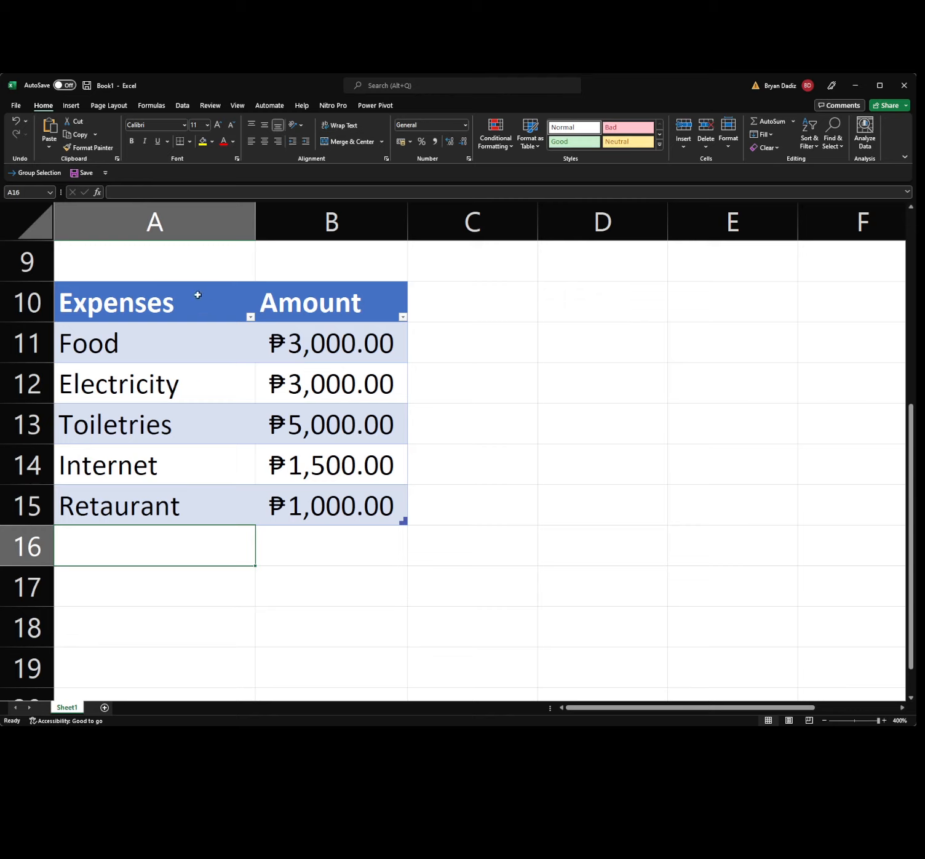
pyautogui.click(332, 521)
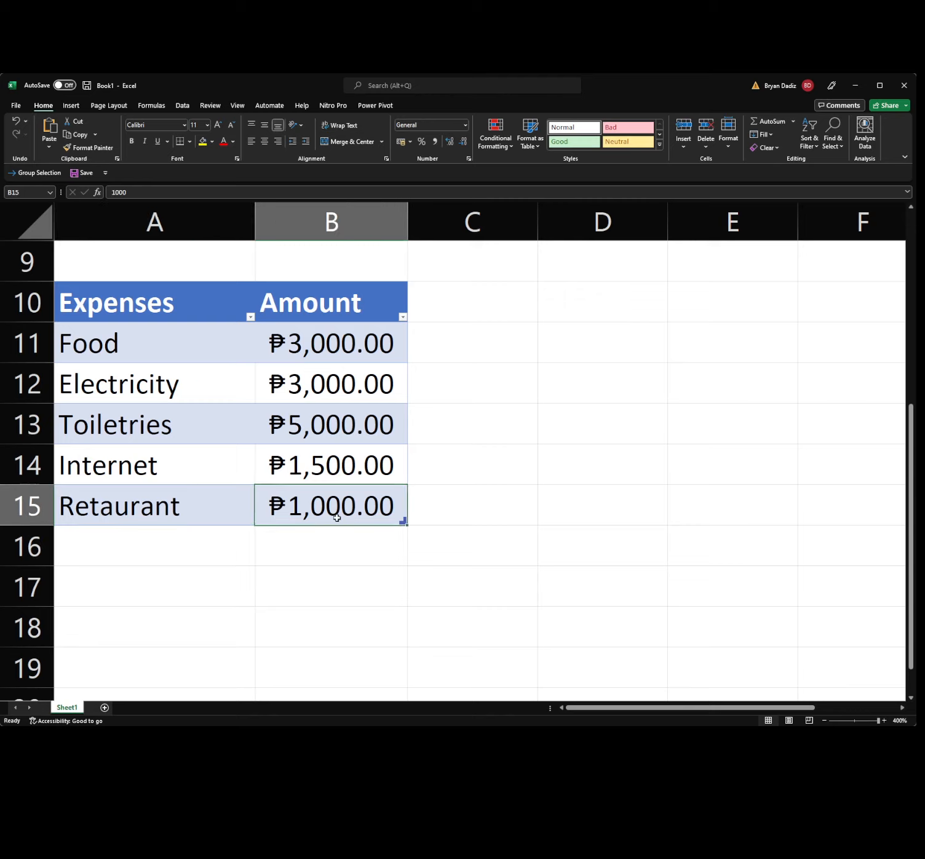
pyautogui.click(211, 512)
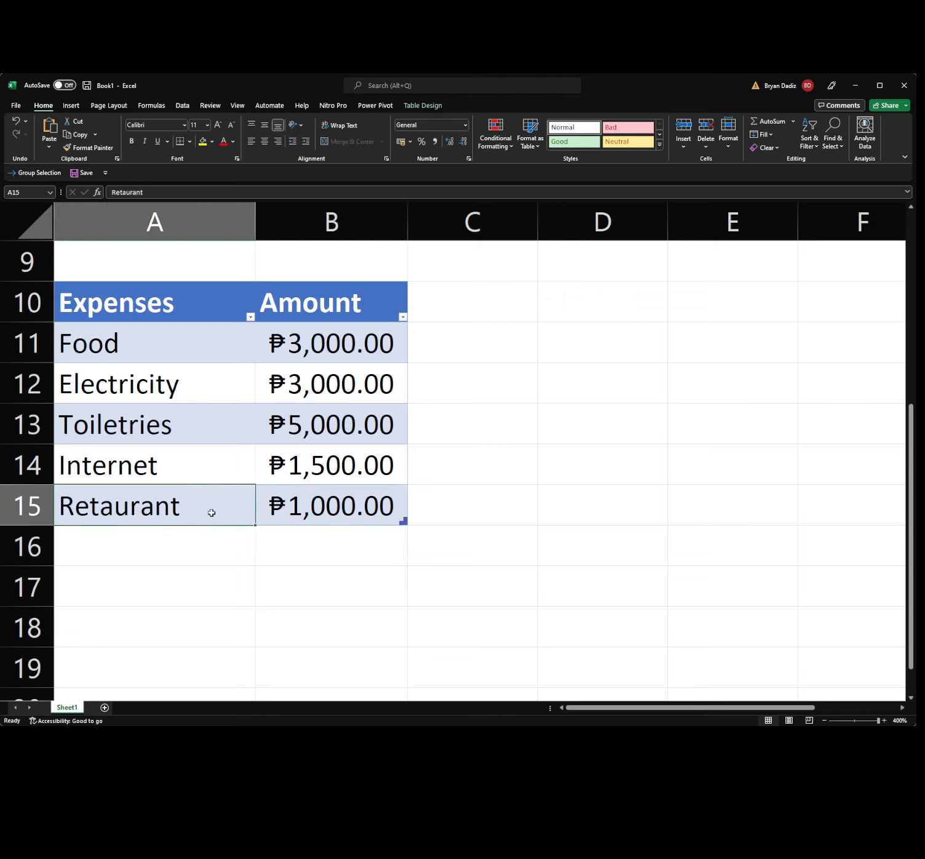
pyautogui.click(290, 511)
pyautogui.click(133, 503)
# Convert the grades range A5:D8 into Table2, a blue banded table with filter headers.
pyautogui.scroll(3, 452, 363)
pyautogui.click(111, 425)
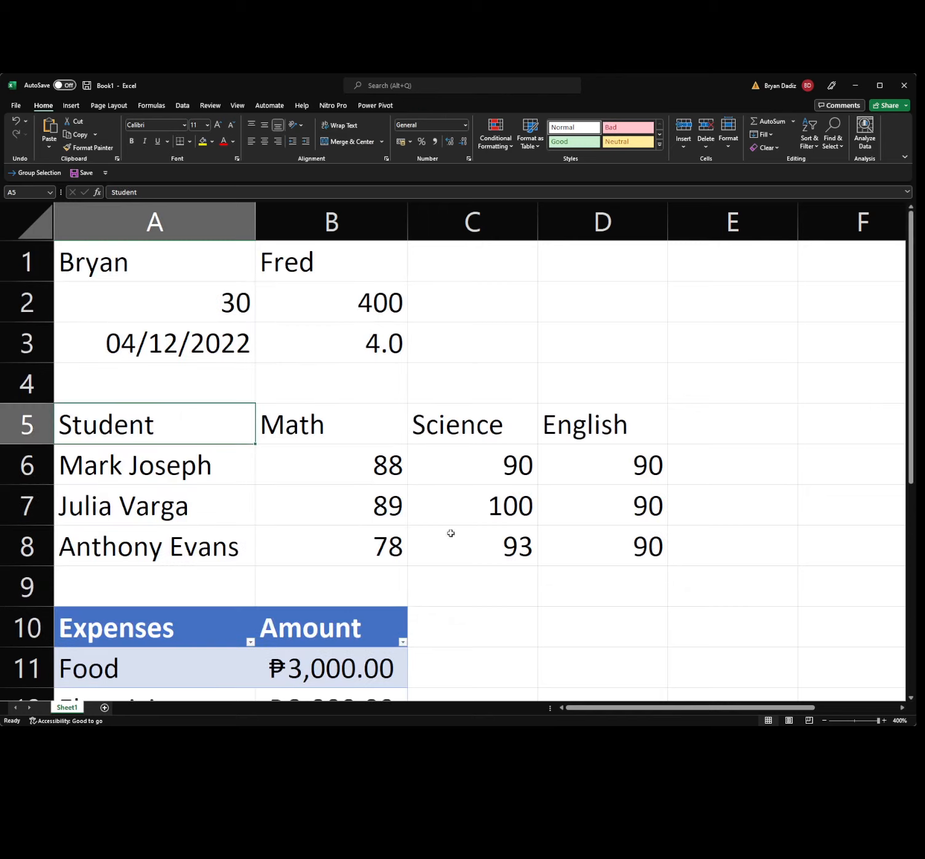
pyautogui.keyDown('shift'); pyautogui.click(575, 544); pyautogui.keyUp('shift')
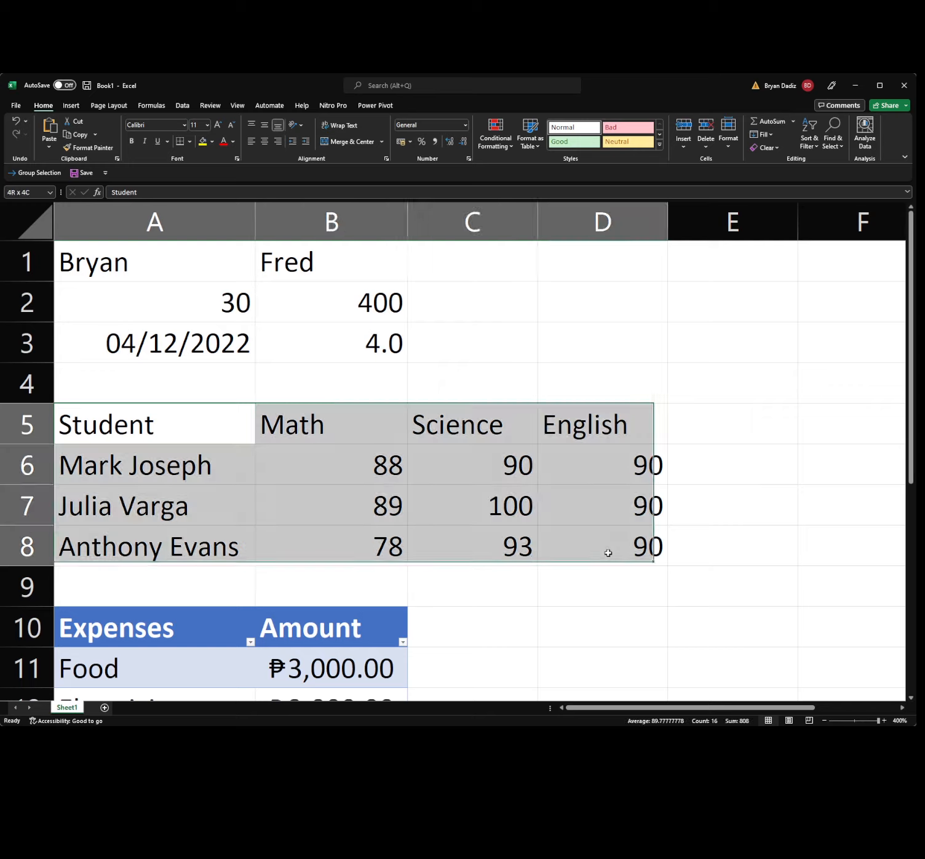
pyautogui.click(72, 105)
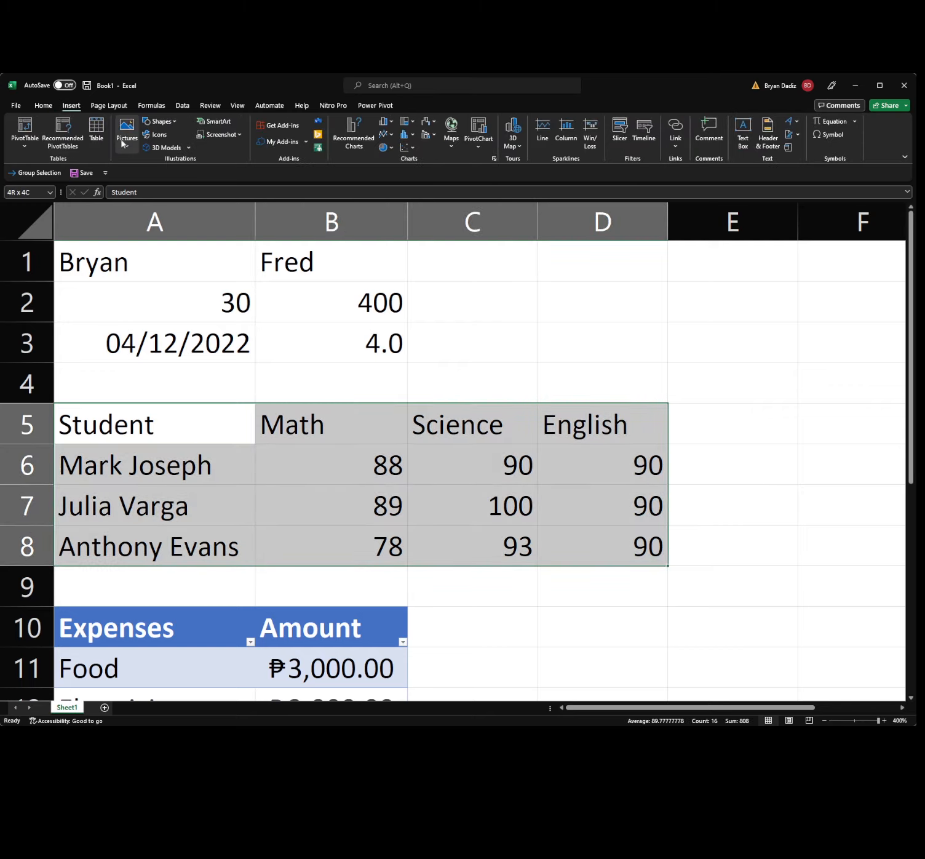
pyautogui.click(97, 130)
pyautogui.press('Return')
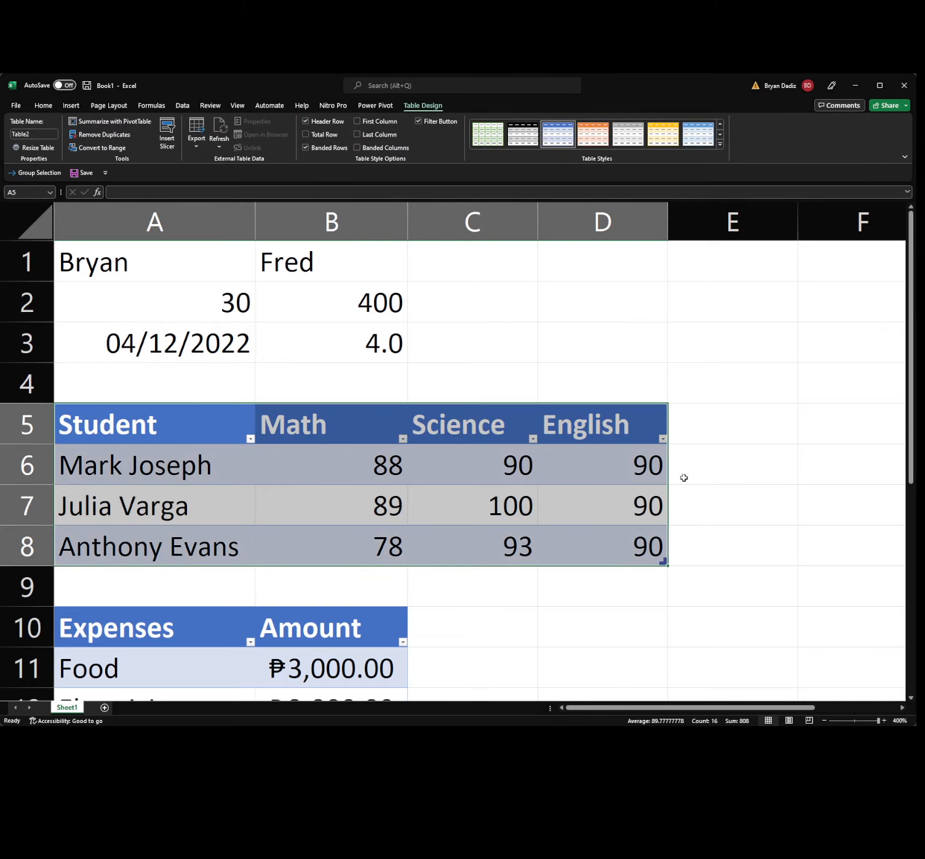
pyautogui.moveTo(579, 707); pyautogui.dragTo(537, 705)
pyautogui.scroll(-3, 500, 452)
pyautogui.scroll(2, 547, 483)
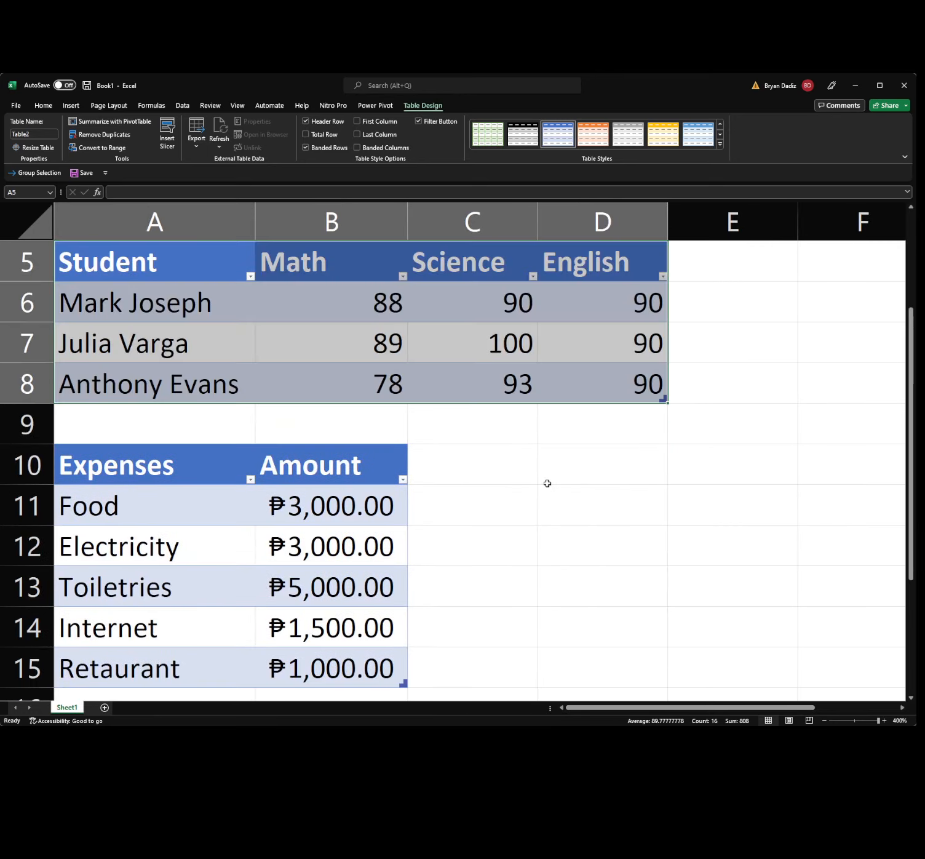
pyautogui.scroll(-2, 547, 480)
pyautogui.scroll(2, 462, 428)
pyautogui.scroll(-2, 470, 433)
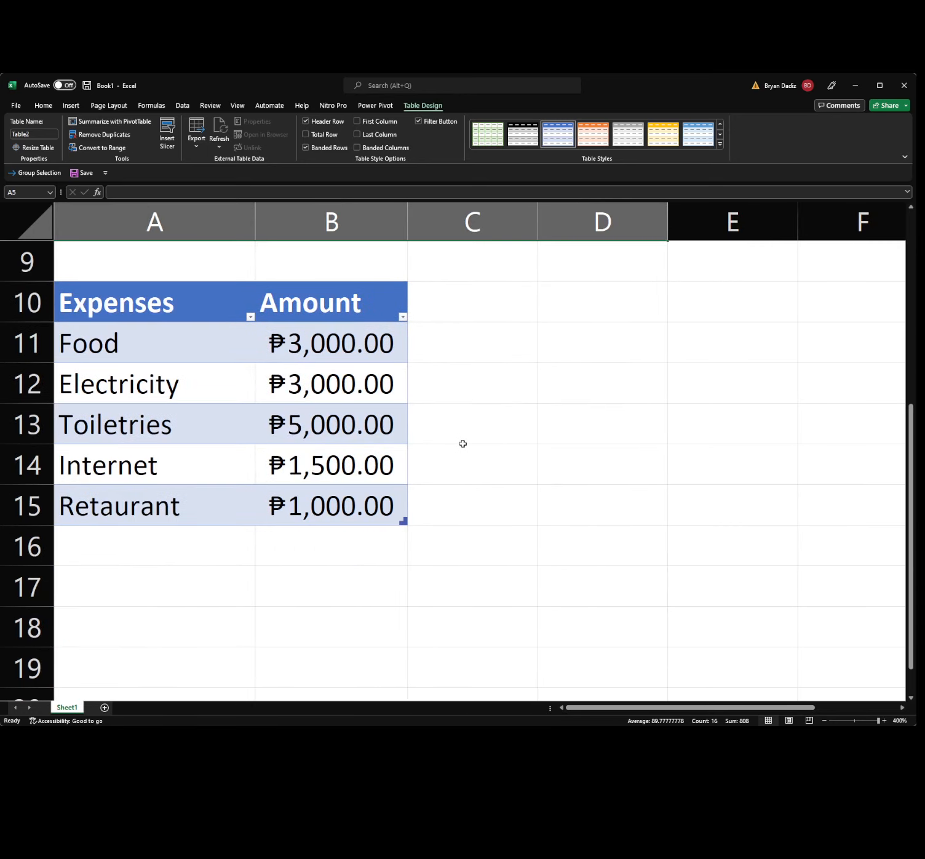
pyautogui.click(295, 555)
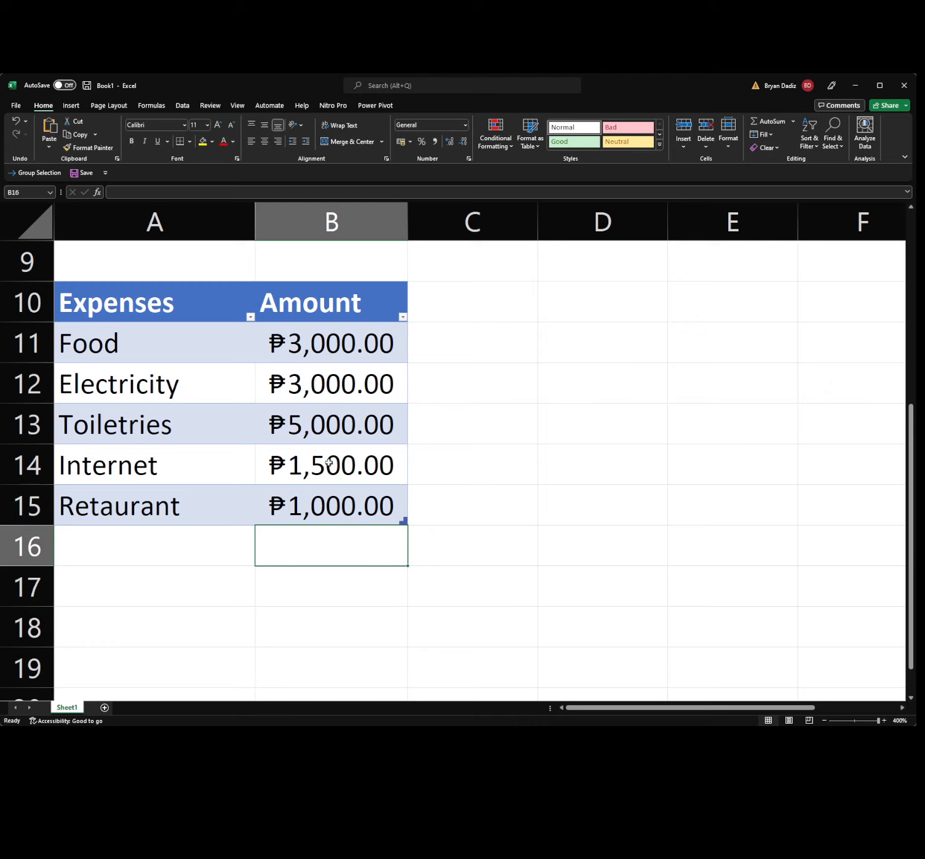
# Enter the label TOTAL in A16 below the last expense name.
pyautogui.click(212, 531)
pyautogui.write('TA')
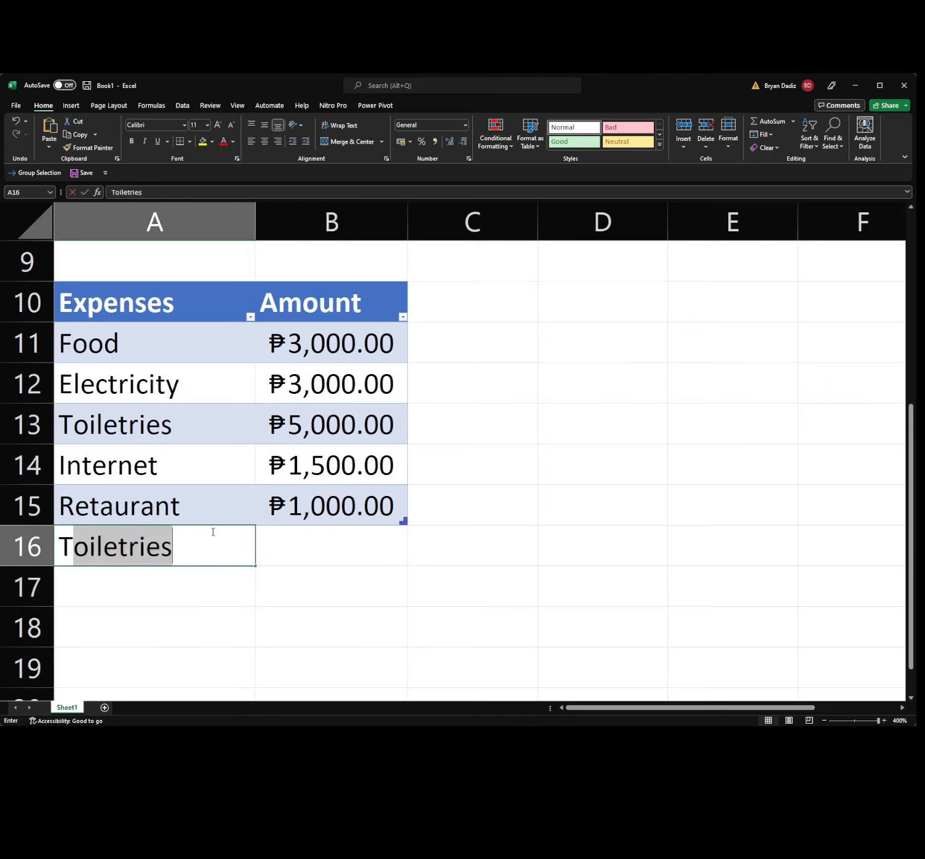
pyautogui.press('BackSpace')
pyautogui.press('BackSpace')
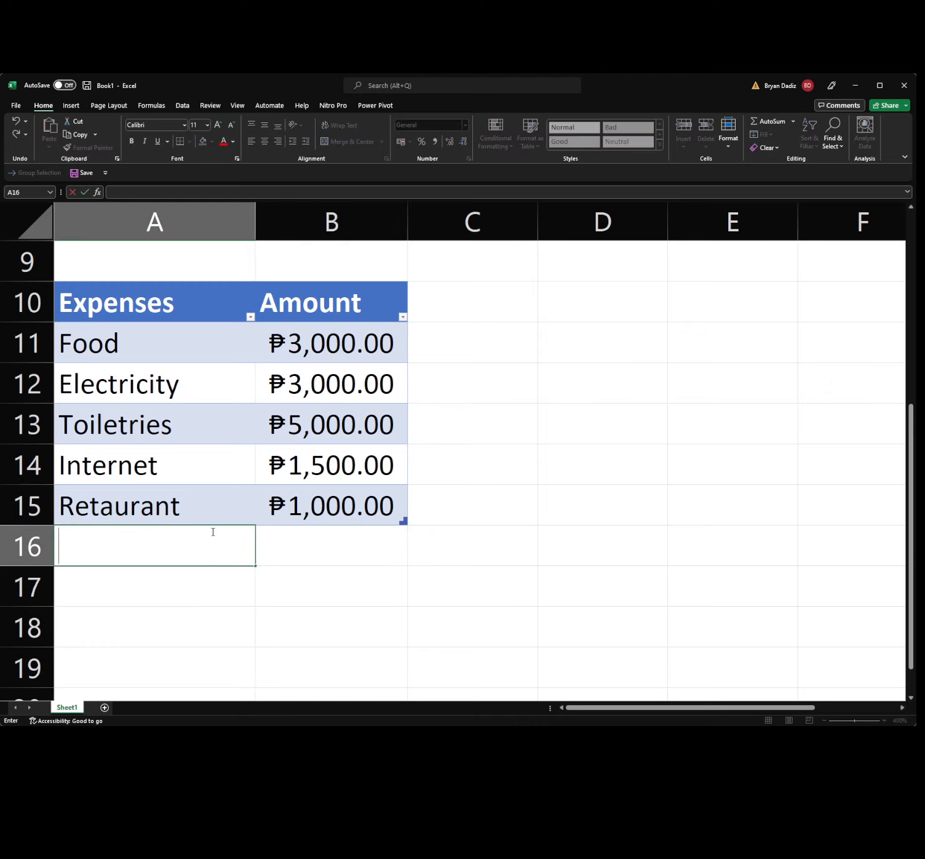
pyautogui.write('TOTAL')
pyautogui.press('Tab')
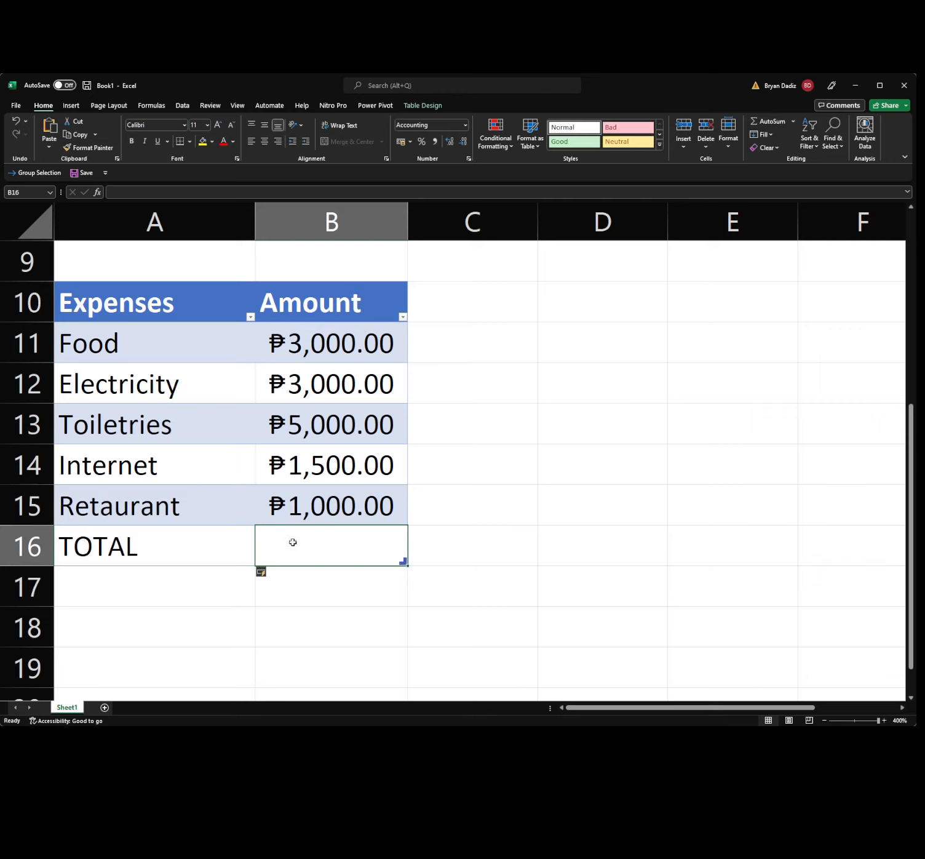
# In B16, enter =B11+B12+B13+B14+B15 to total the five expense amounts.
pyautogui.write('=')
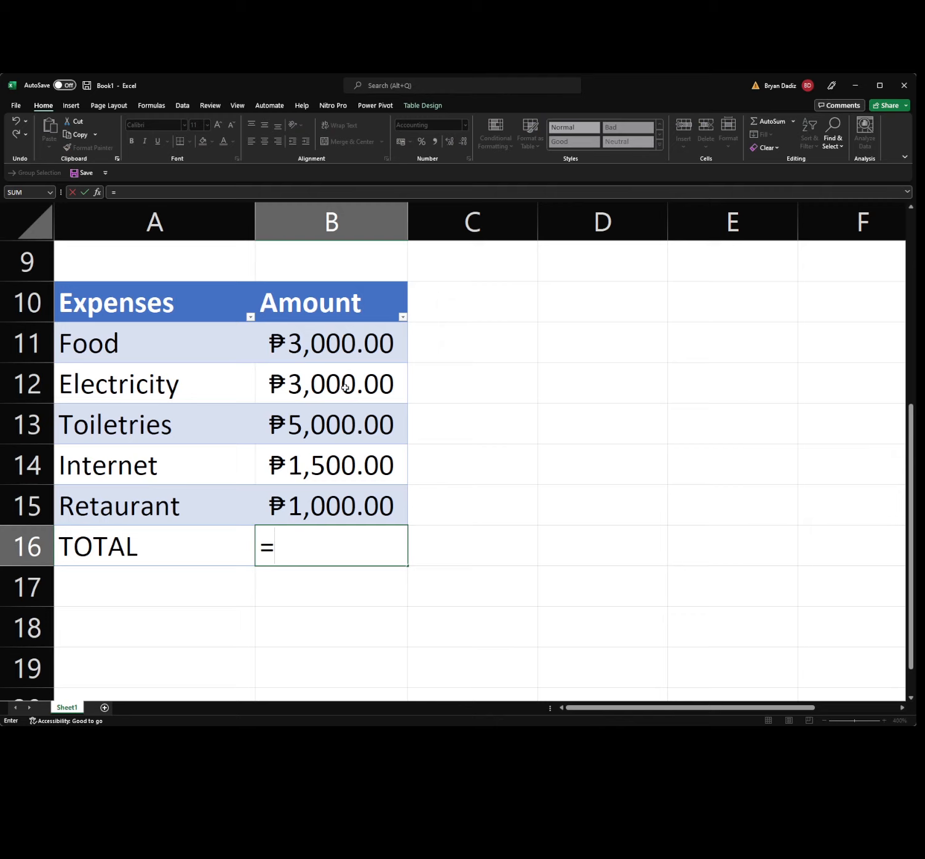
pyautogui.click(305, 349)
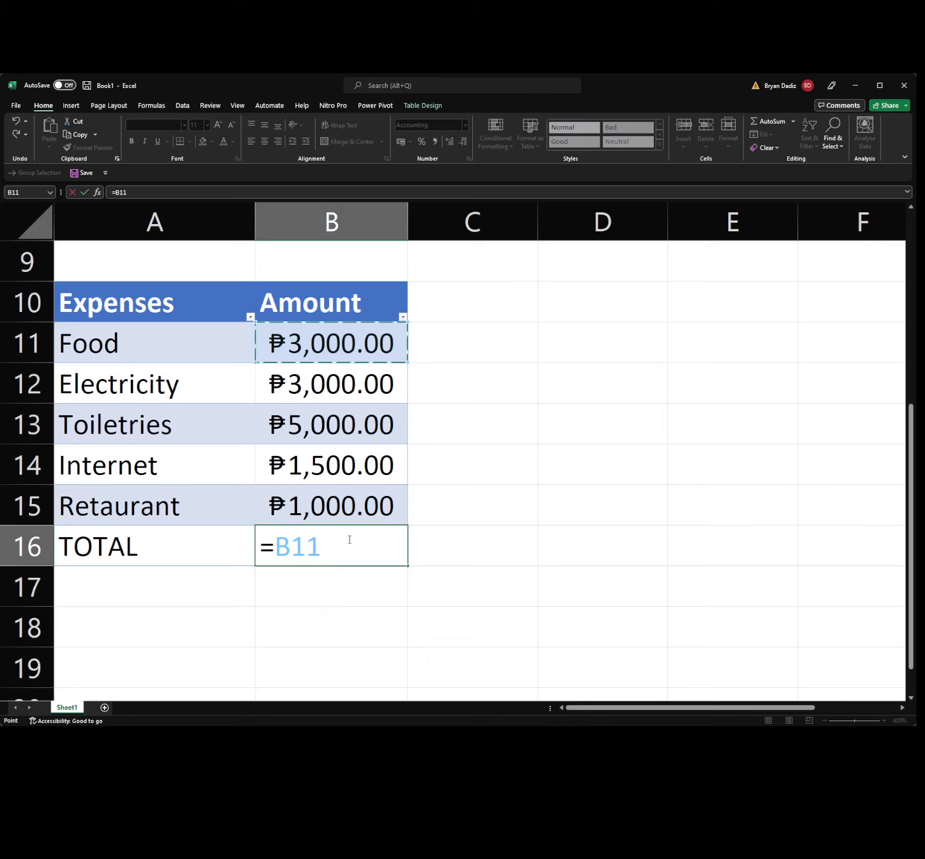
pyautogui.write('+')
pyautogui.click(310, 386)
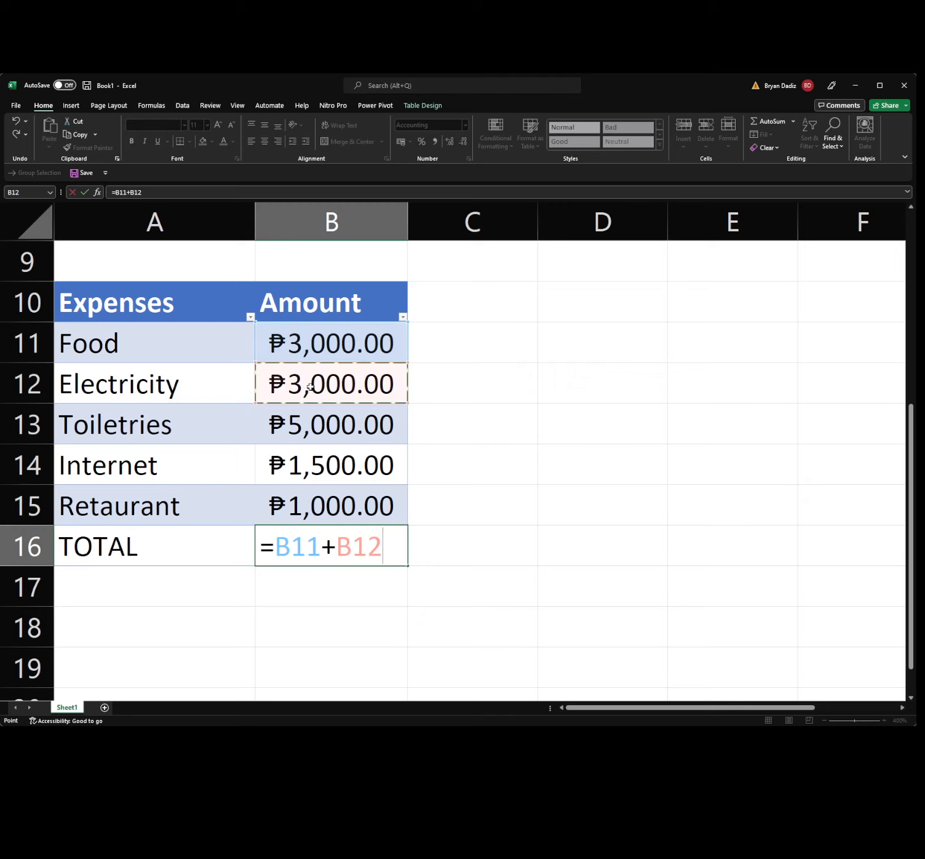
pyautogui.write('+')
pyautogui.click(316, 428)
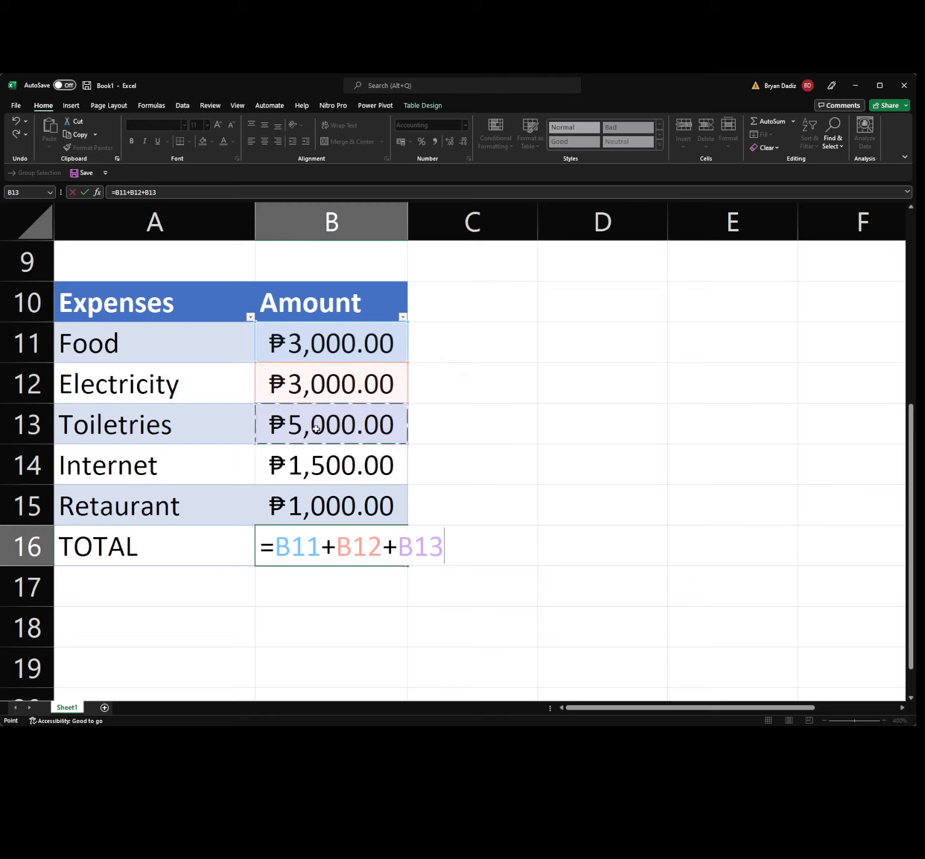
pyautogui.write('+')
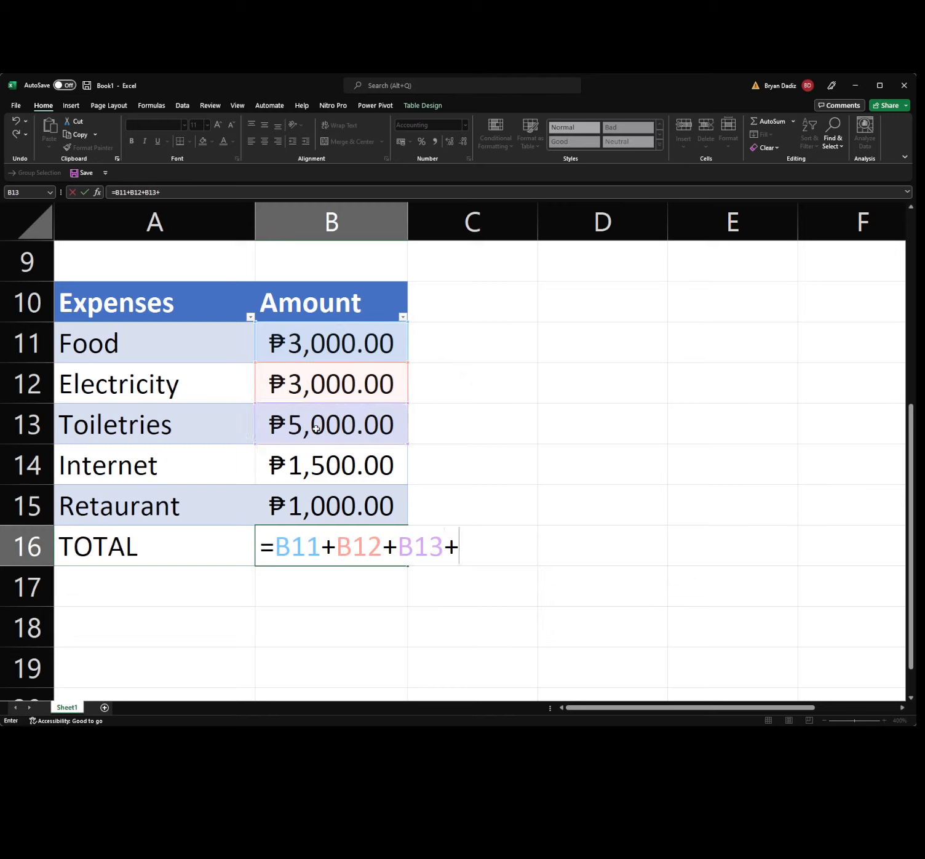
pyautogui.click(320, 479)
pyautogui.write('+')
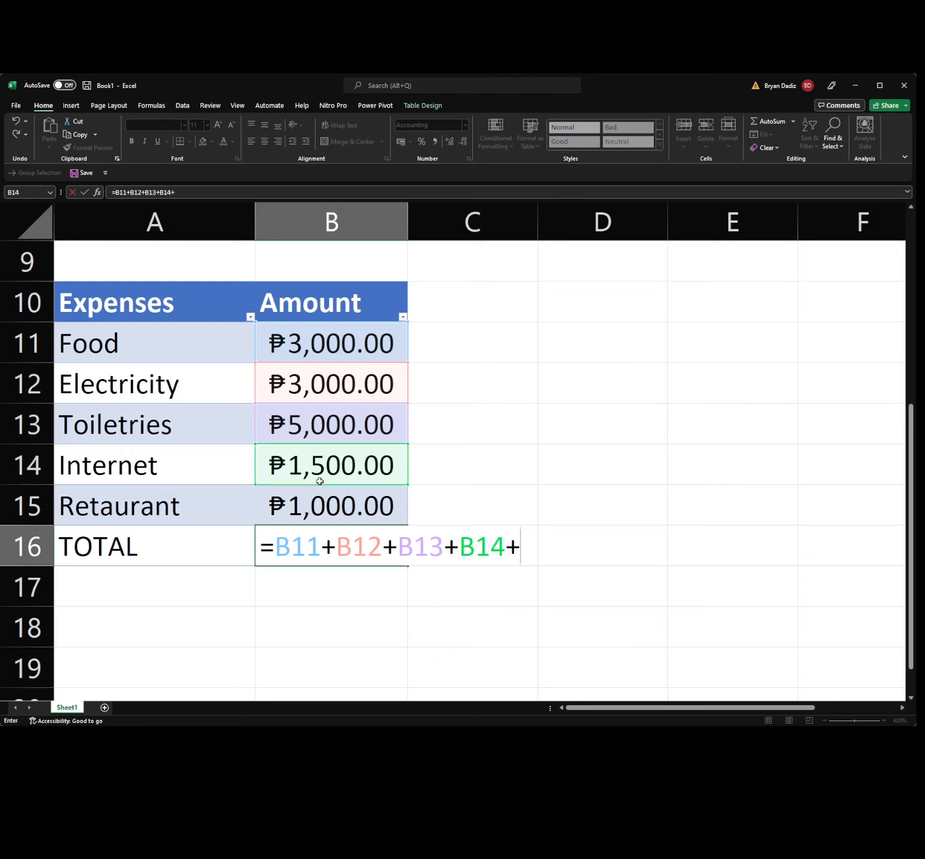
pyautogui.click(319, 502)
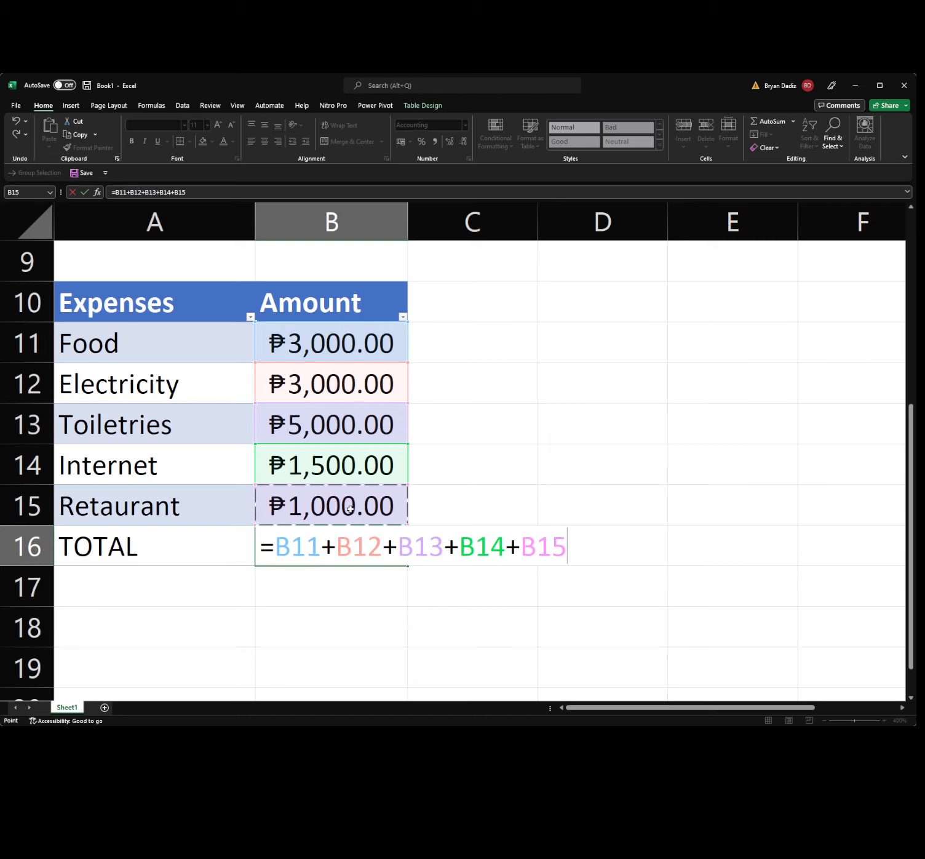
pyautogui.press('Return')
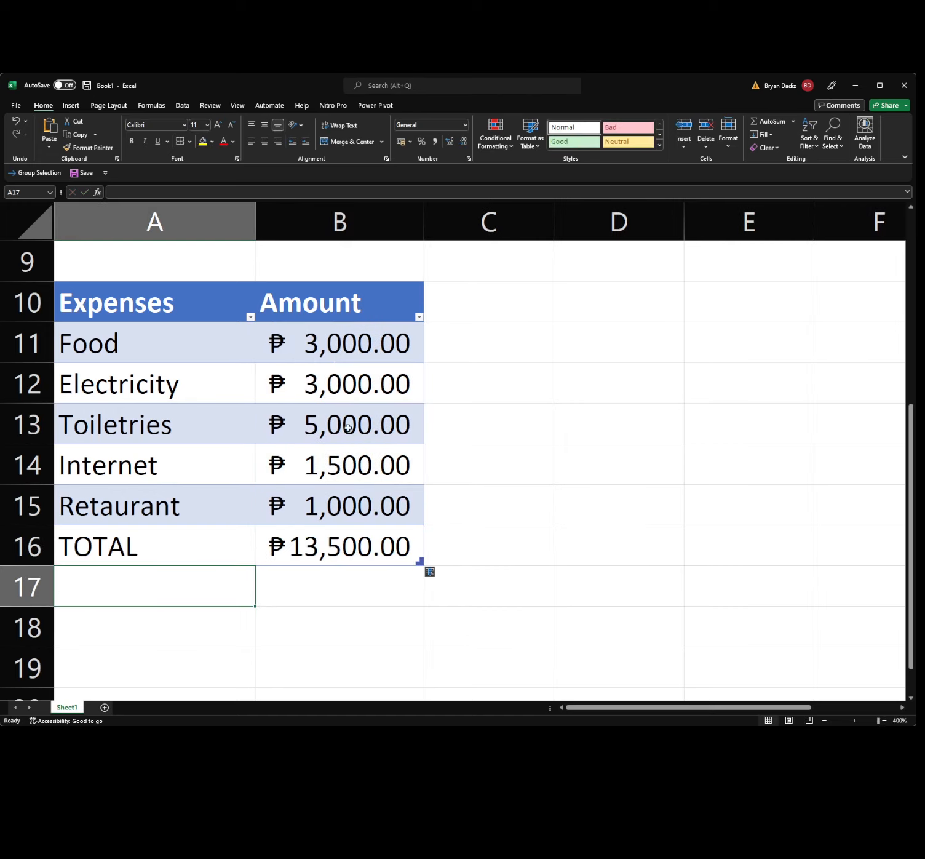
# Delete the B11-through-B15 addition formula in B16, keeping only the equals sign.
pyautogui.click(338, 552)
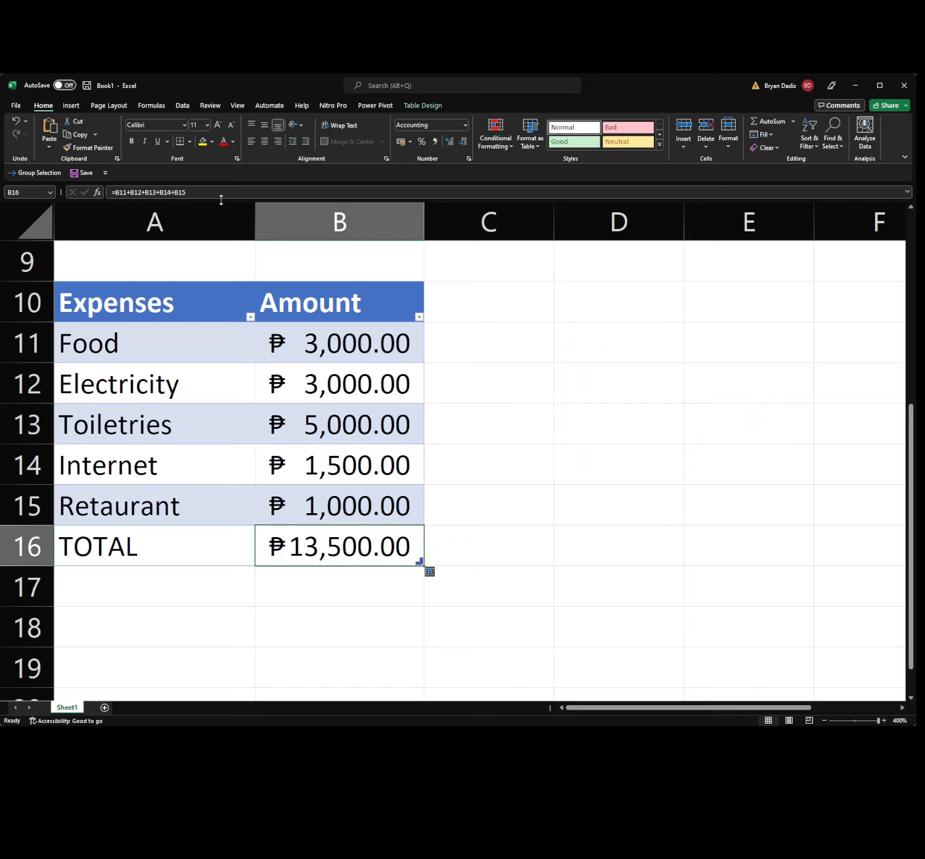
pyautogui.doubleClick(330, 540)
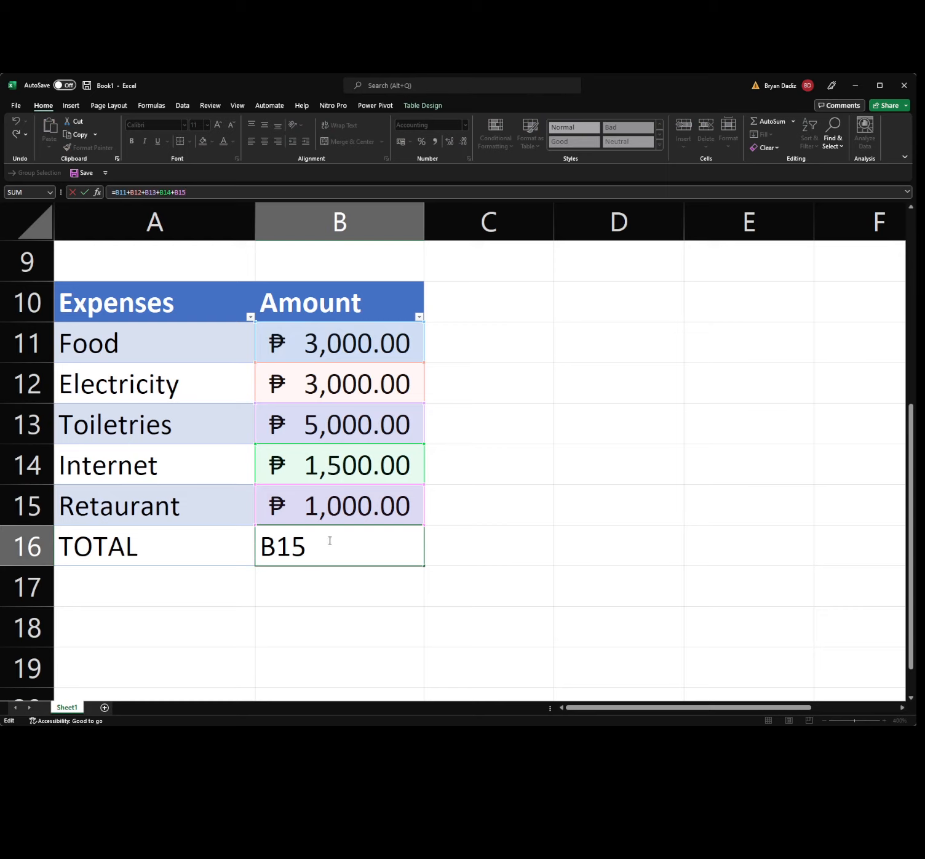
pyautogui.moveTo(202, 194); pyautogui.dragTo(88, 193)
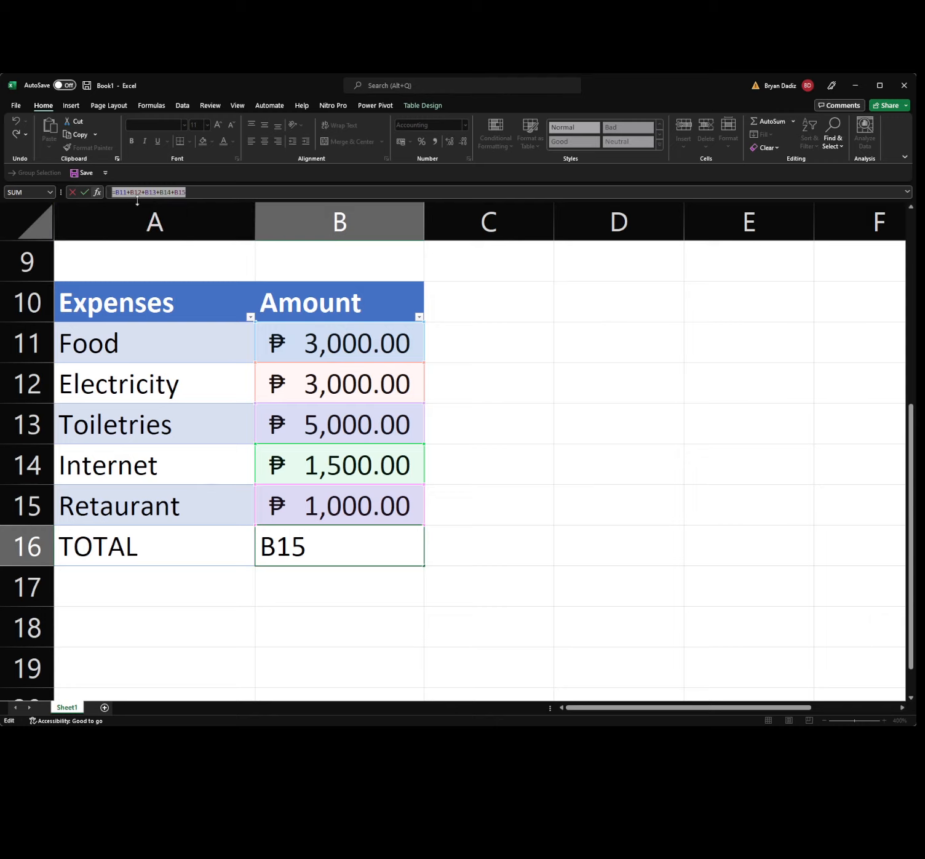
pyautogui.click(332, 550)
pyautogui.press('BackSpace')
pyautogui.press('BackSpace')
pyautogui.press('BackSpace')
pyautogui.press('BackSpace')
pyautogui.press('BackSpace')
pyautogui.press('BackSpace')
pyautogui.press('BackSpace')
pyautogui.press('BackSpace')
pyautogui.press('BackSpace')
pyautogui.press('BackSpace')
pyautogui.press('BackSpace')
pyautogui.press('BackSpace')
pyautogui.press('BackSpace')
pyautogui.press('BackSpace')
pyautogui.press('BackSpace')
pyautogui.press('BackSpace')
pyautogui.press('BackSpace')
pyautogui.press('BackSpace')
pyautogui.press('BackSpace')
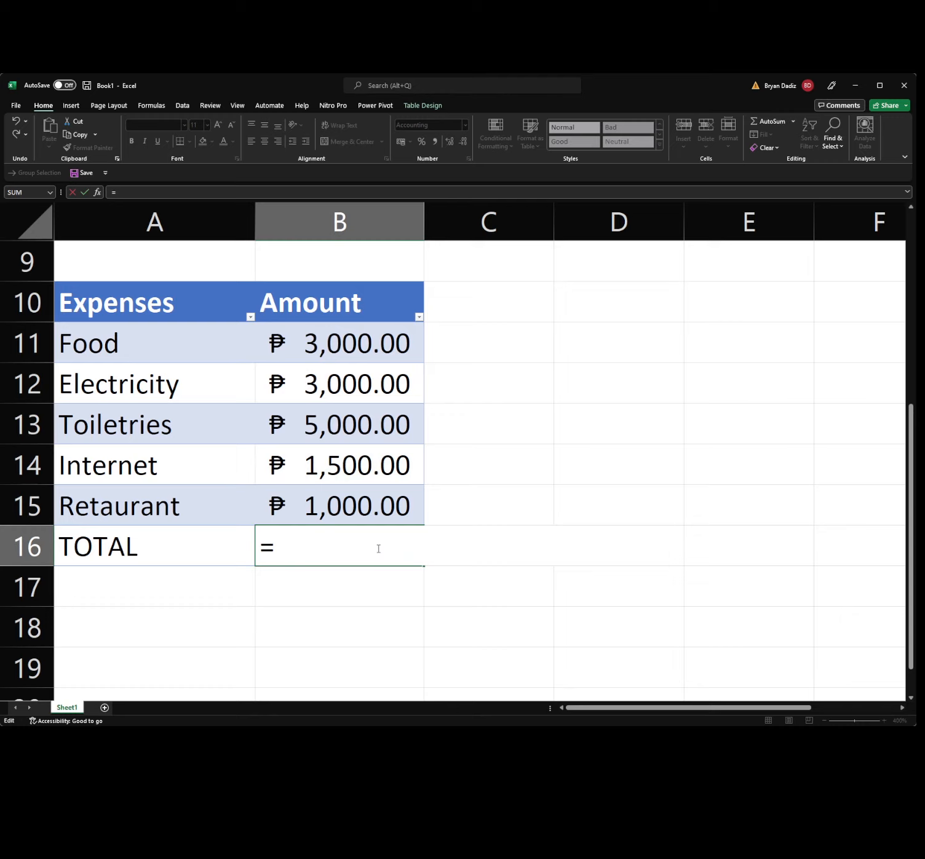
# Complete B16 as =SUM(B11:B15) and confirm it still totals ₱13,500.00.
pyautogui.write('SUM(')
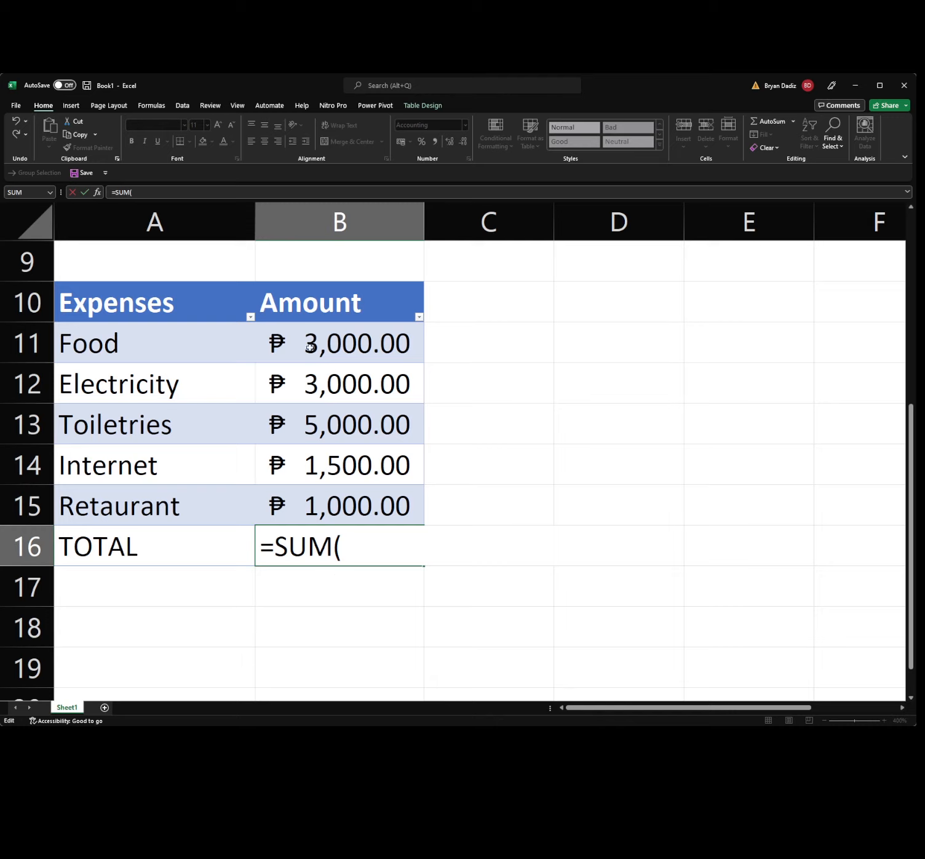
pyautogui.click(320, 348)
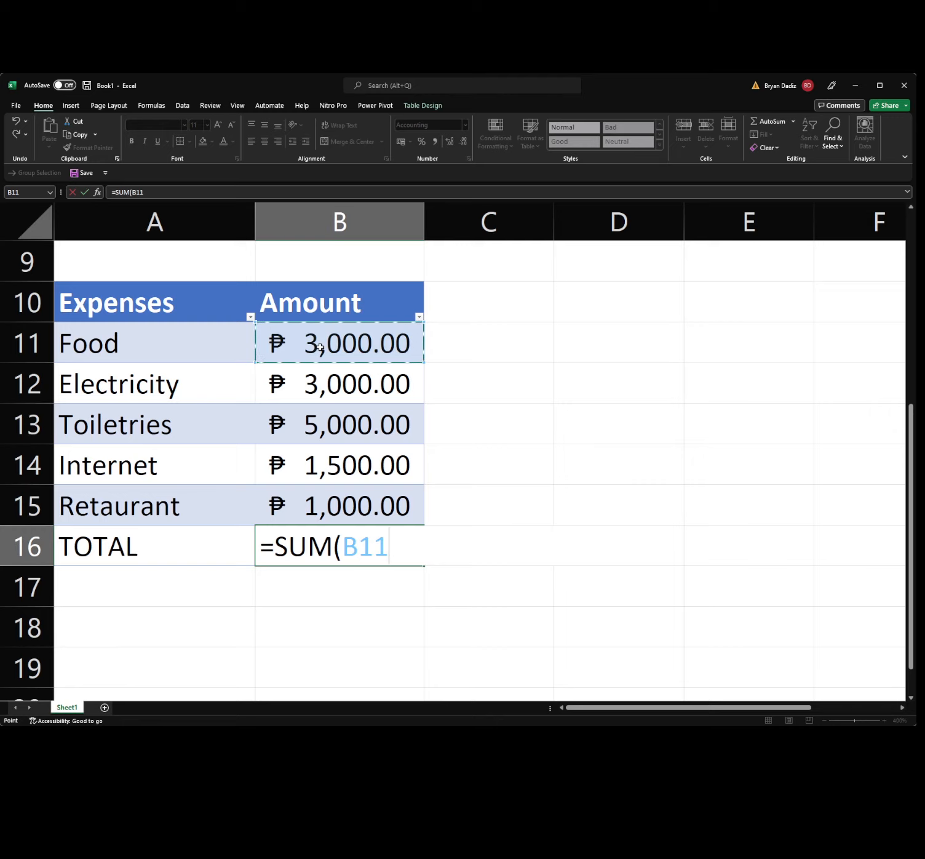
pyautogui.keyDown('shift'); pyautogui.click(314, 516); pyautogui.keyUp('shift')
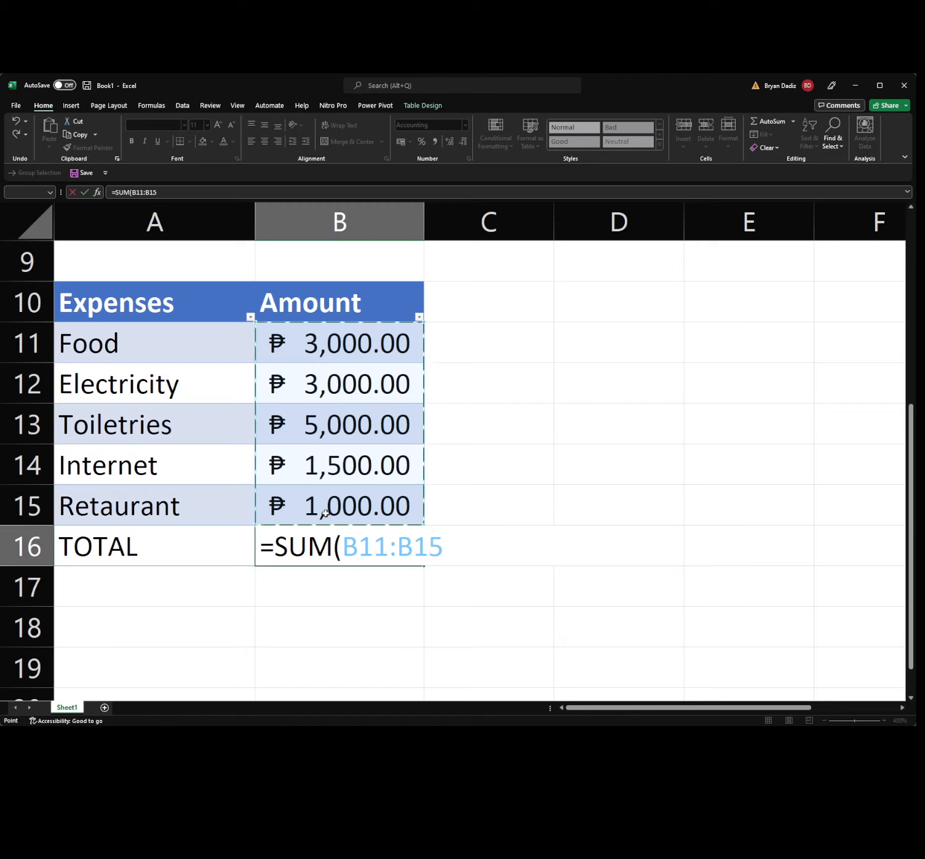
pyautogui.press('Return')
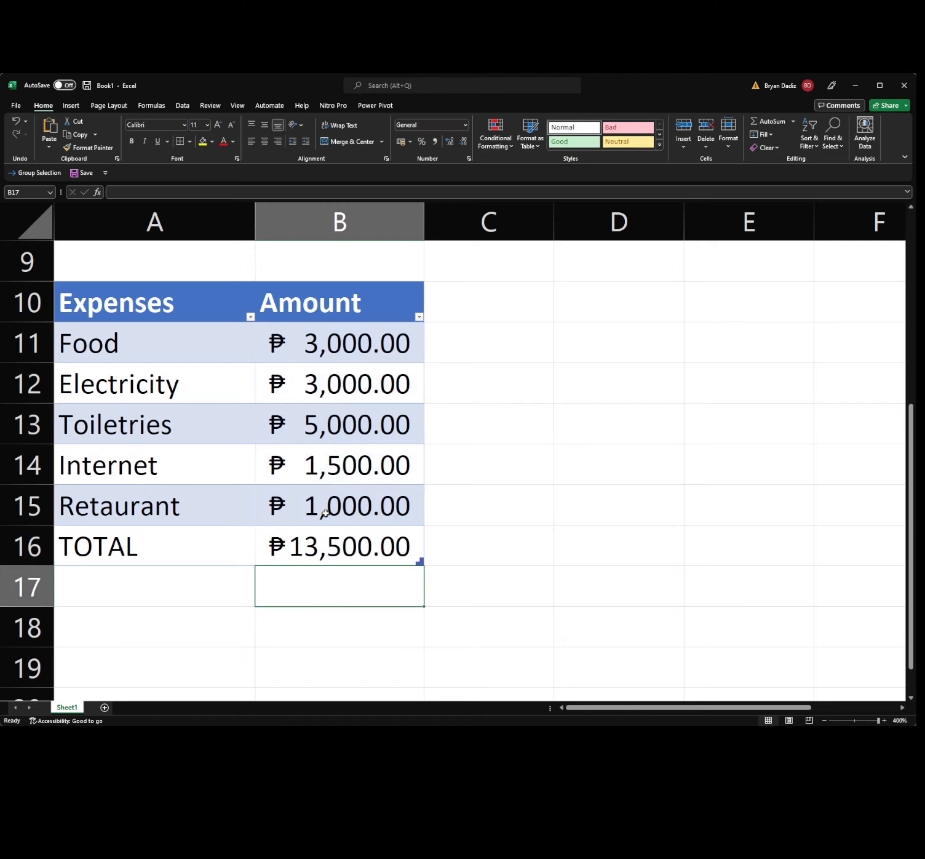
pyautogui.click(324, 555)
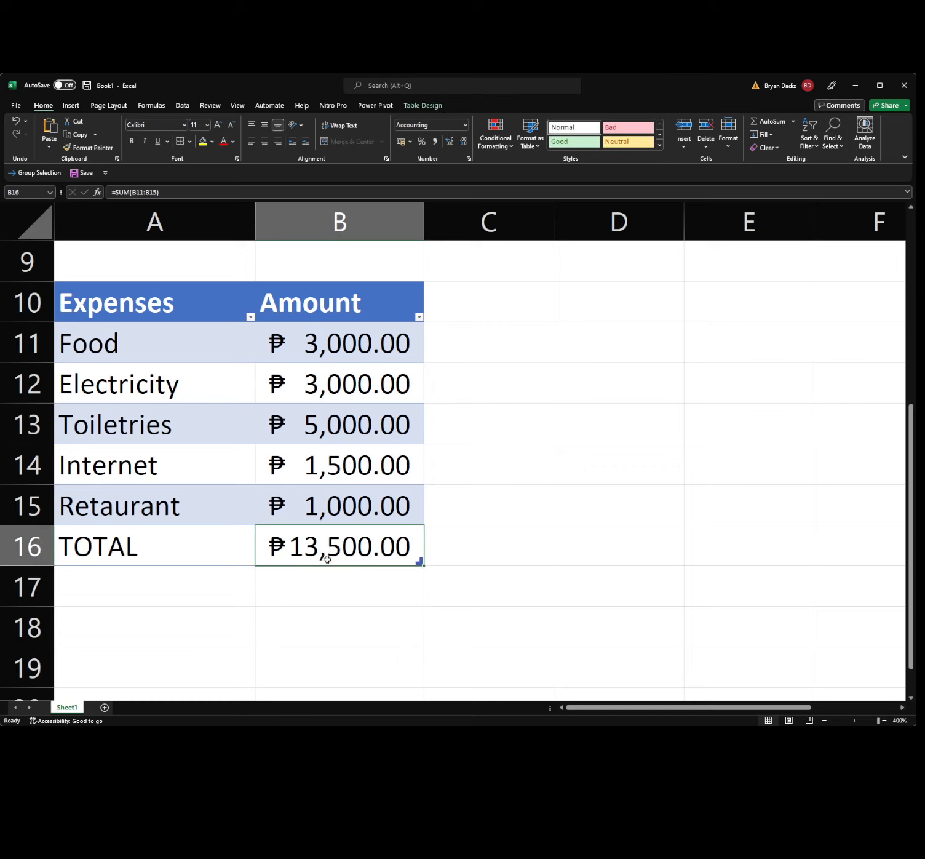